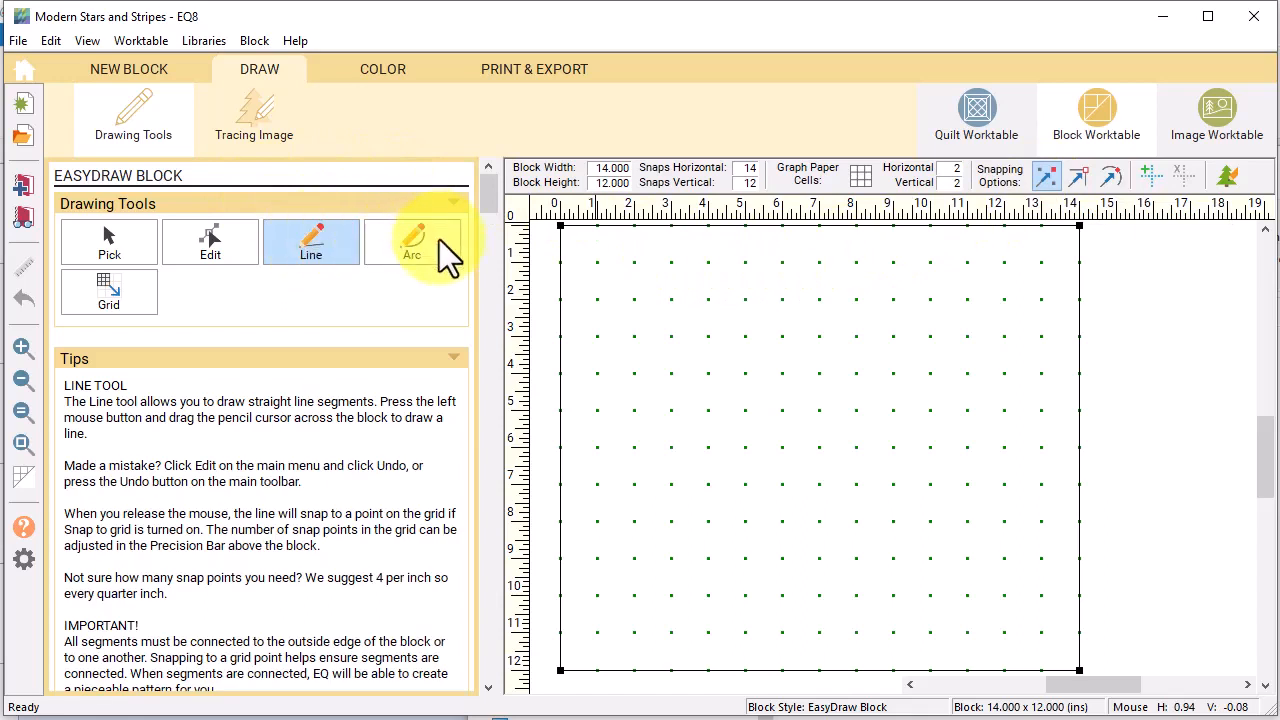
Draw full-length vertical lines at 2 and 12 inches and full-width horizontal lines at 2 and 10 inches across the block
mouse_move(636, 230)
mouse_down()
mouse_move(657, 591)
mouse_move(634, 686)
mouse_move(634, 672)
mouse_up()
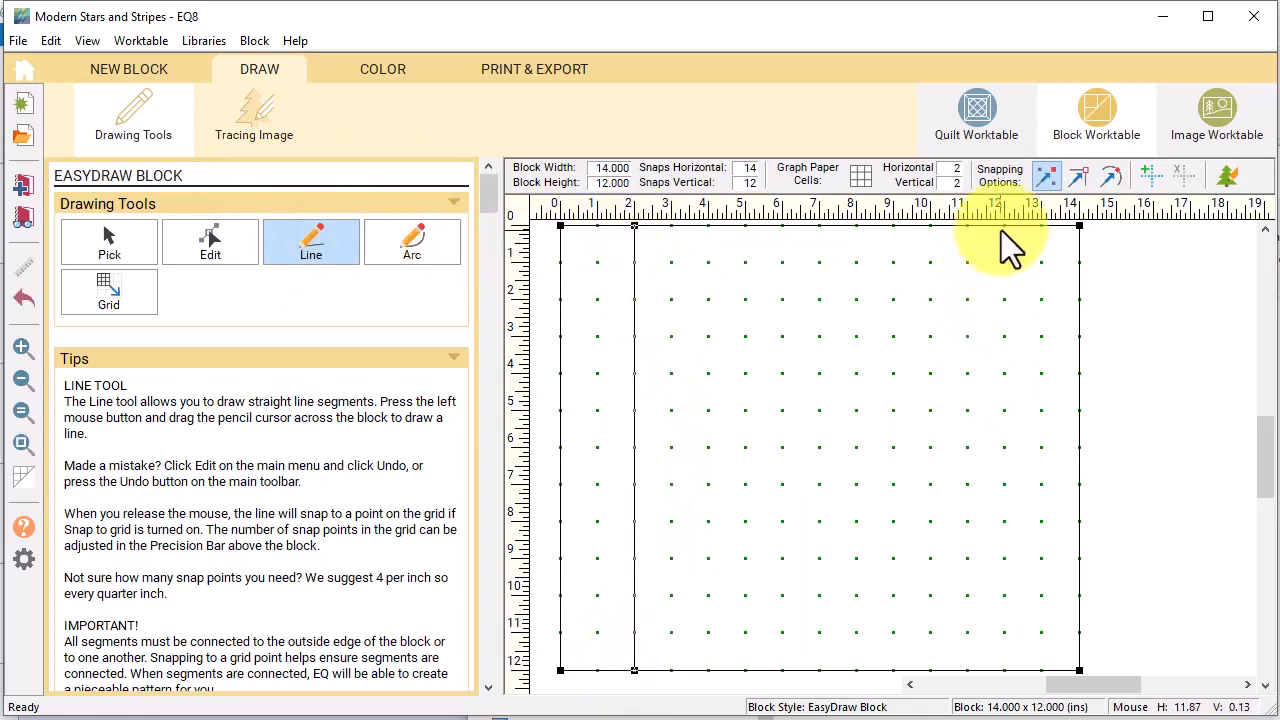
mouse_move(1004, 227)
mouse_down()
mouse_move(1024, 550)
mouse_move(1005, 669)
mouse_up()
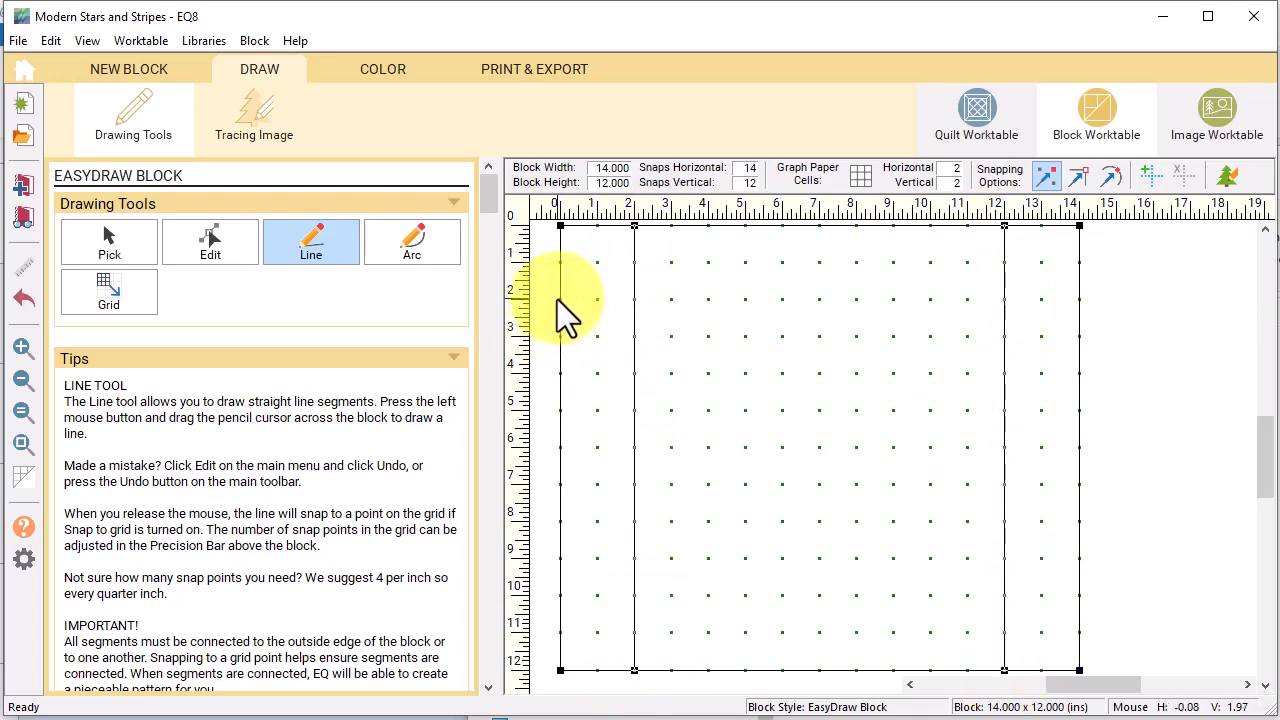
drag(560, 299, 1079, 299)
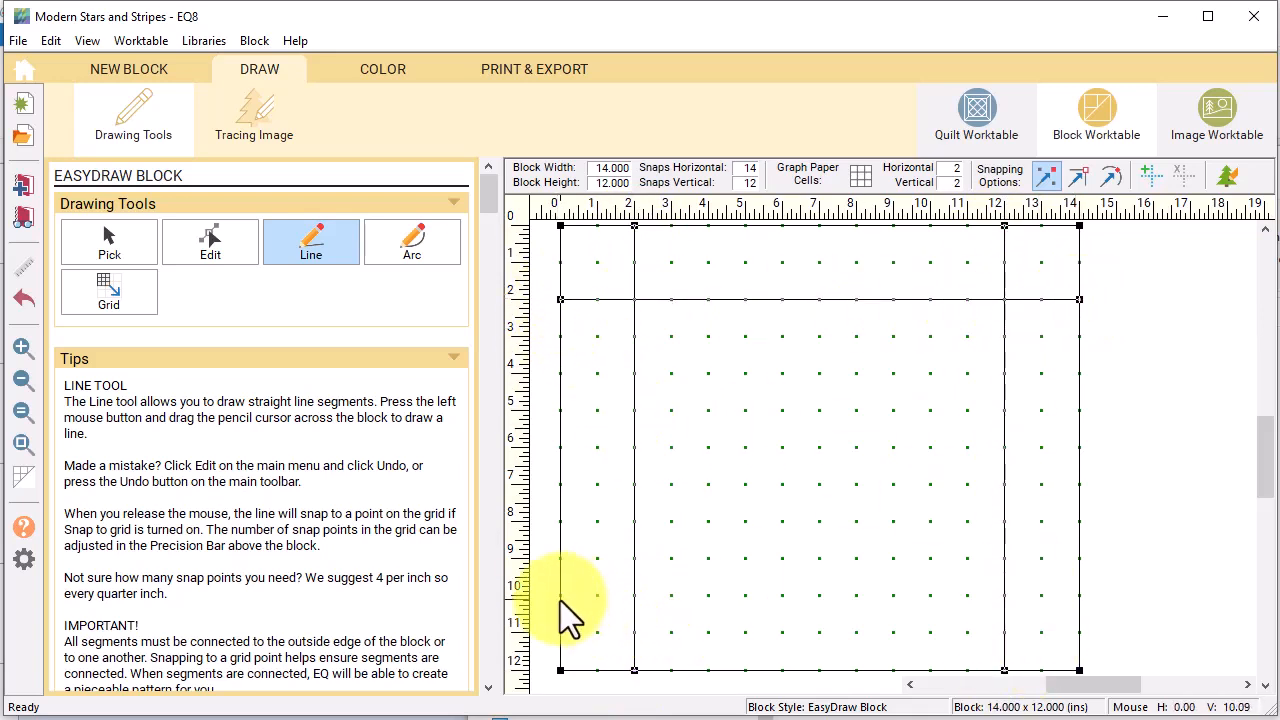
drag(560, 596, 1079, 597)
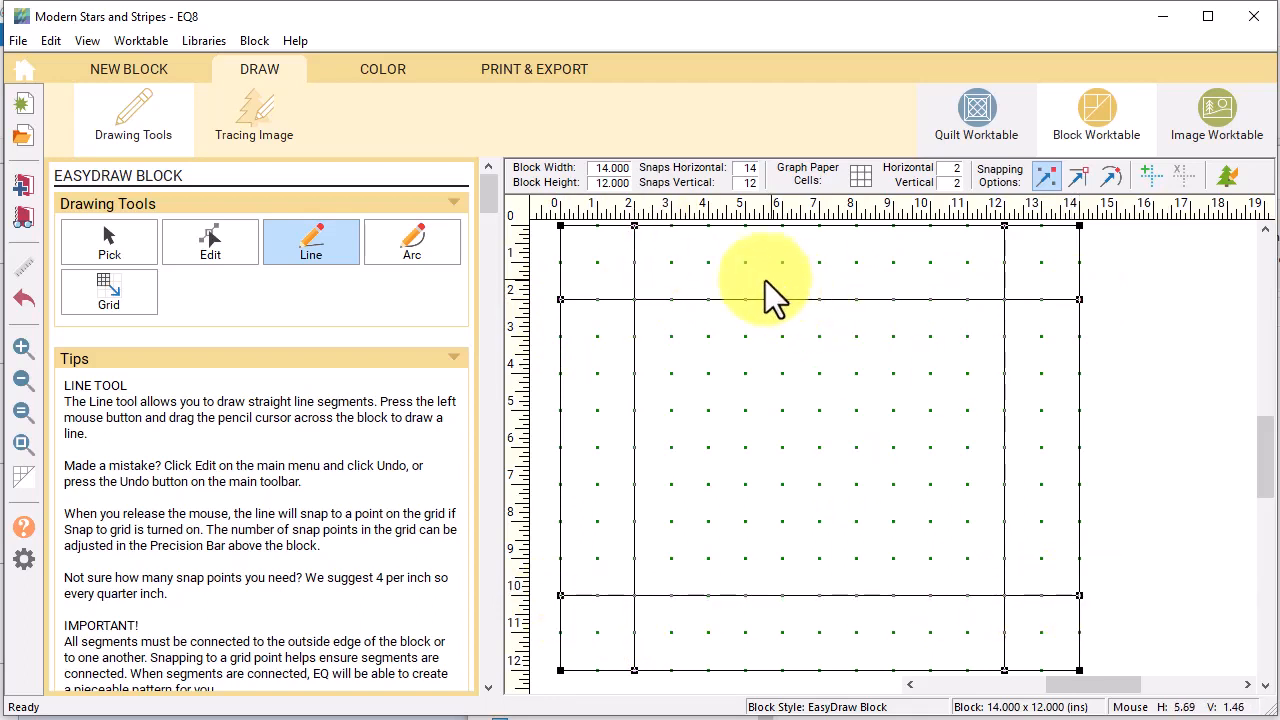
Draw eight diagonals from the outer ends of the four lines inward across the 2-inch border strips, forming a triangle on each side of every corner
drag(673, 260, 710, 300)
drag(1004, 226, 930, 299)
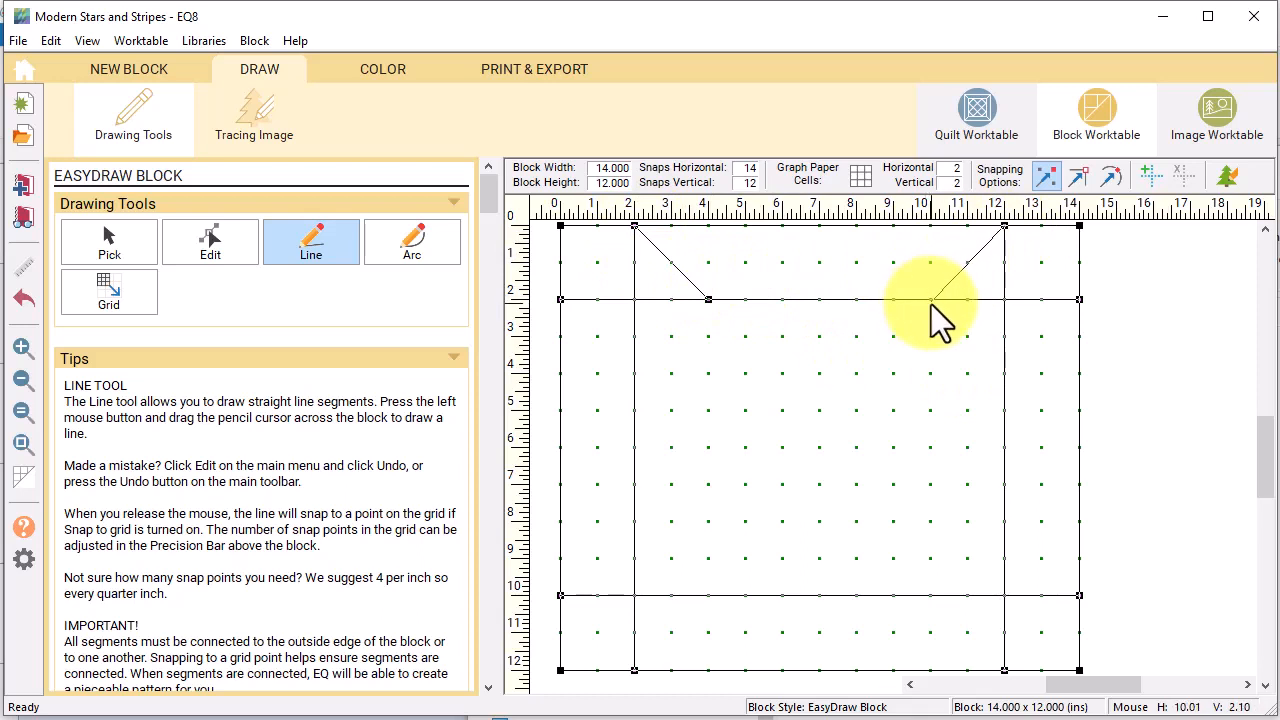
drag(1022, 365, 1079, 300)
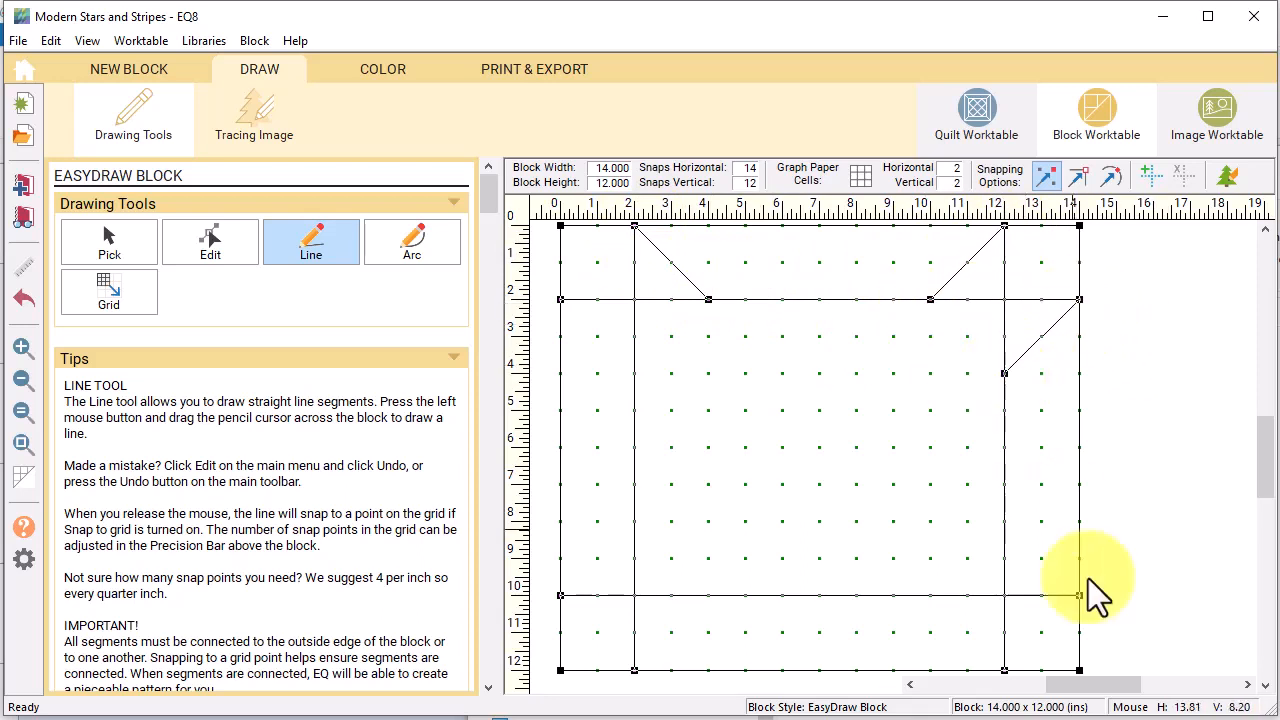
drag(1076, 598, 1004, 521)
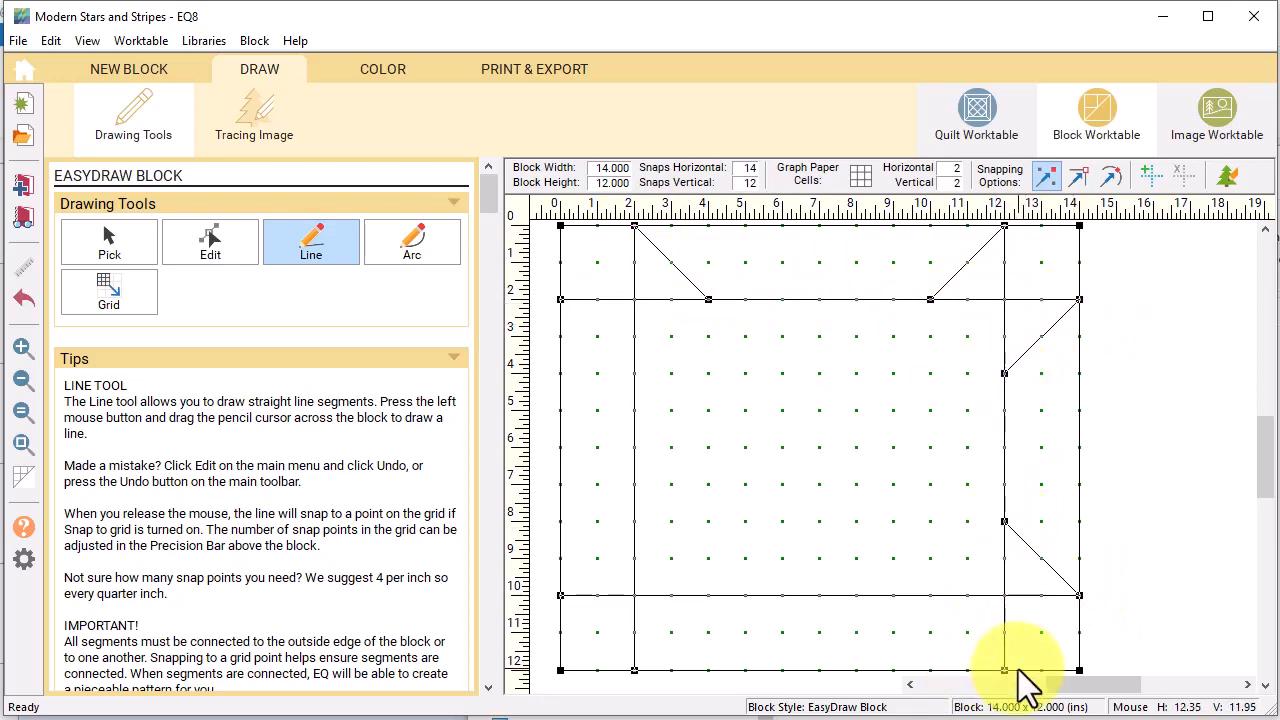
drag(1003, 670, 927, 598)
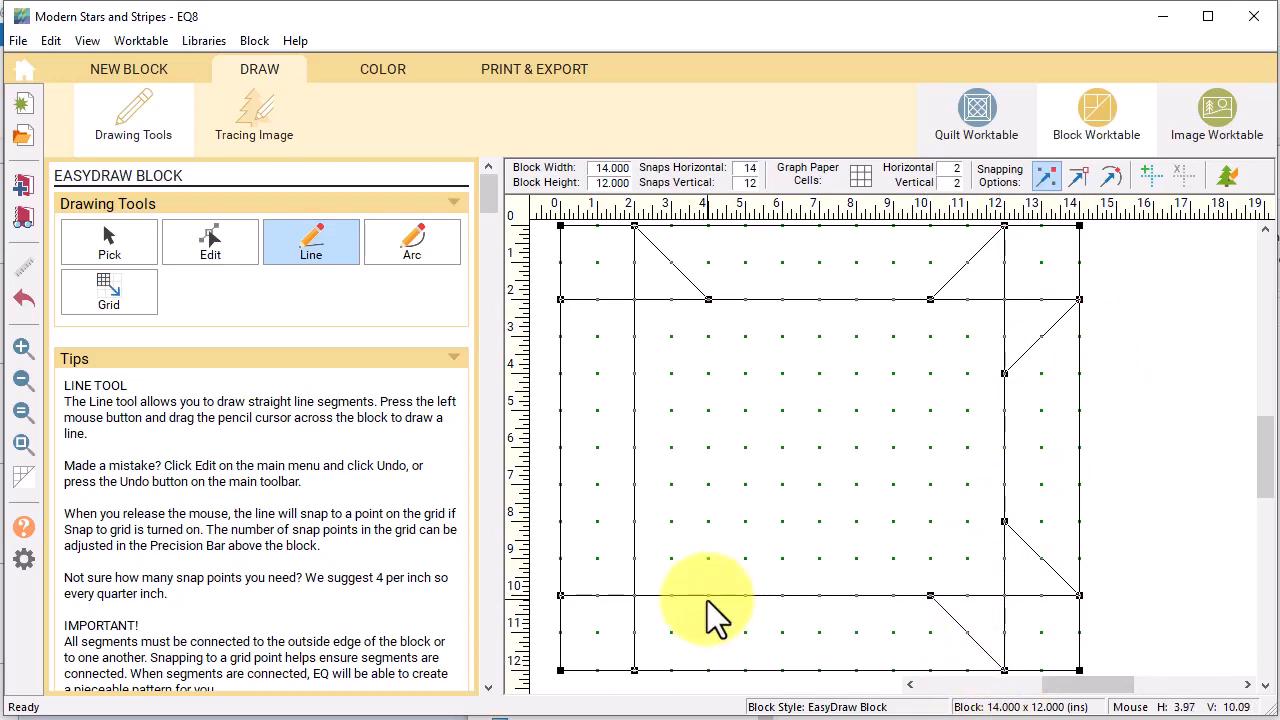
drag(707, 598, 636, 672)
drag(562, 598, 630, 521)
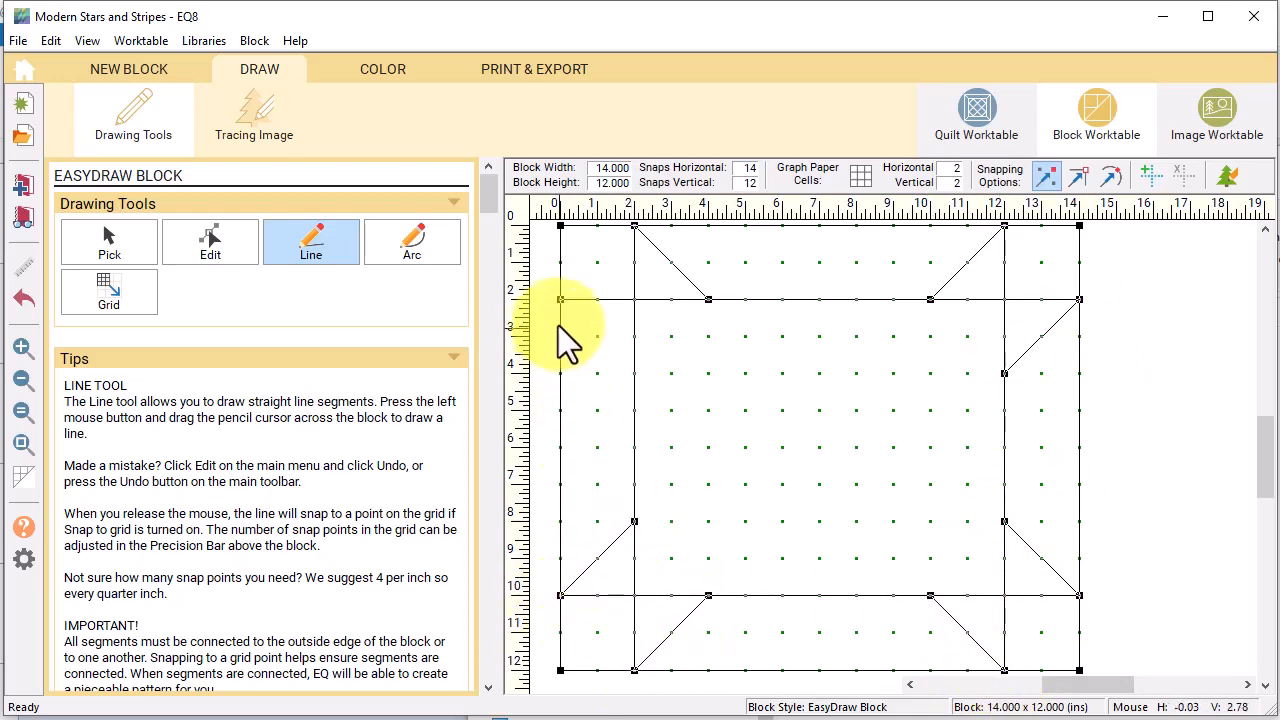
drag(562, 300, 636, 375)
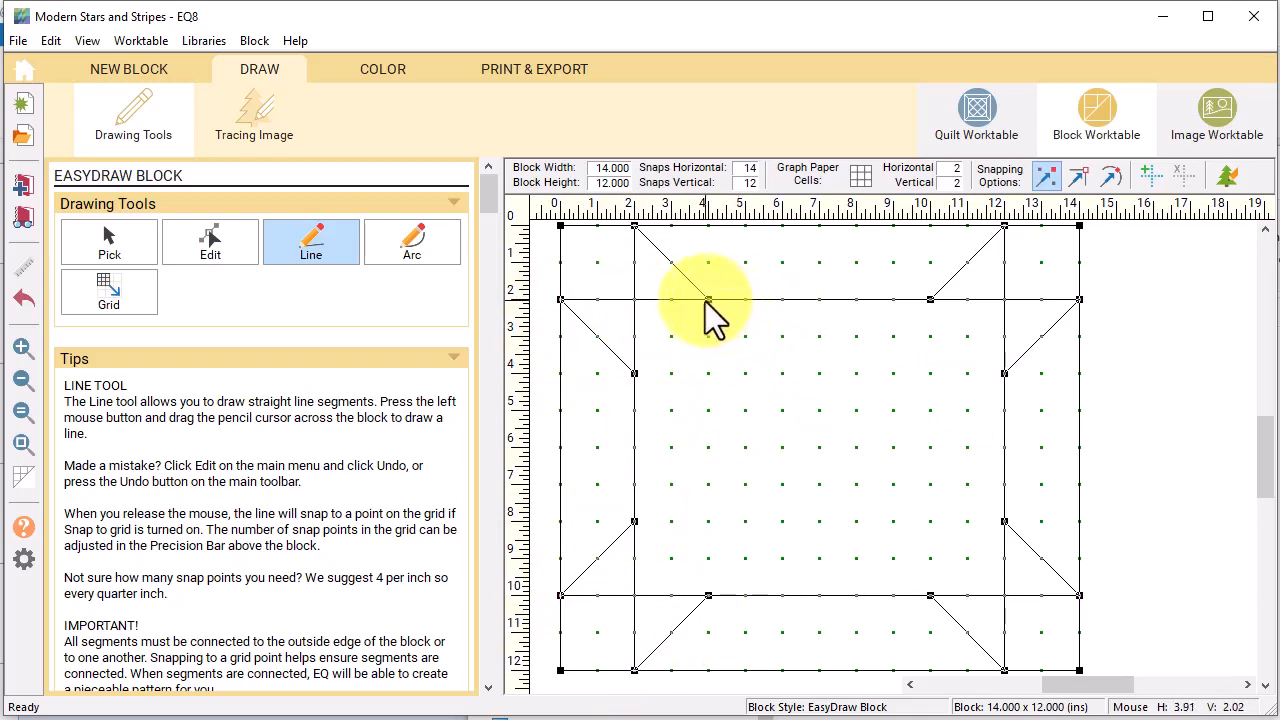
Draw the inner vertical lines at 4 and 10 inches, and join them with horizontal lines at 3 and 9 inches to frame a centre square
drag(716, 570, 710, 594)
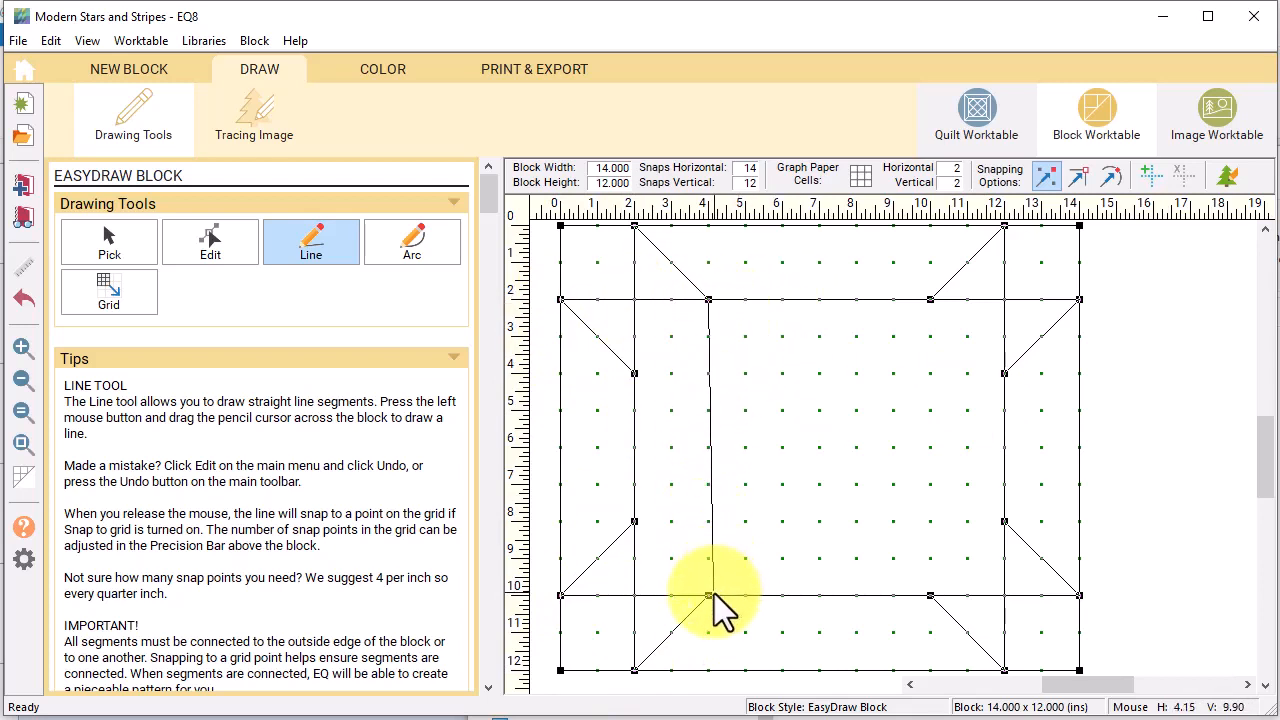
drag(930, 300, 930, 596)
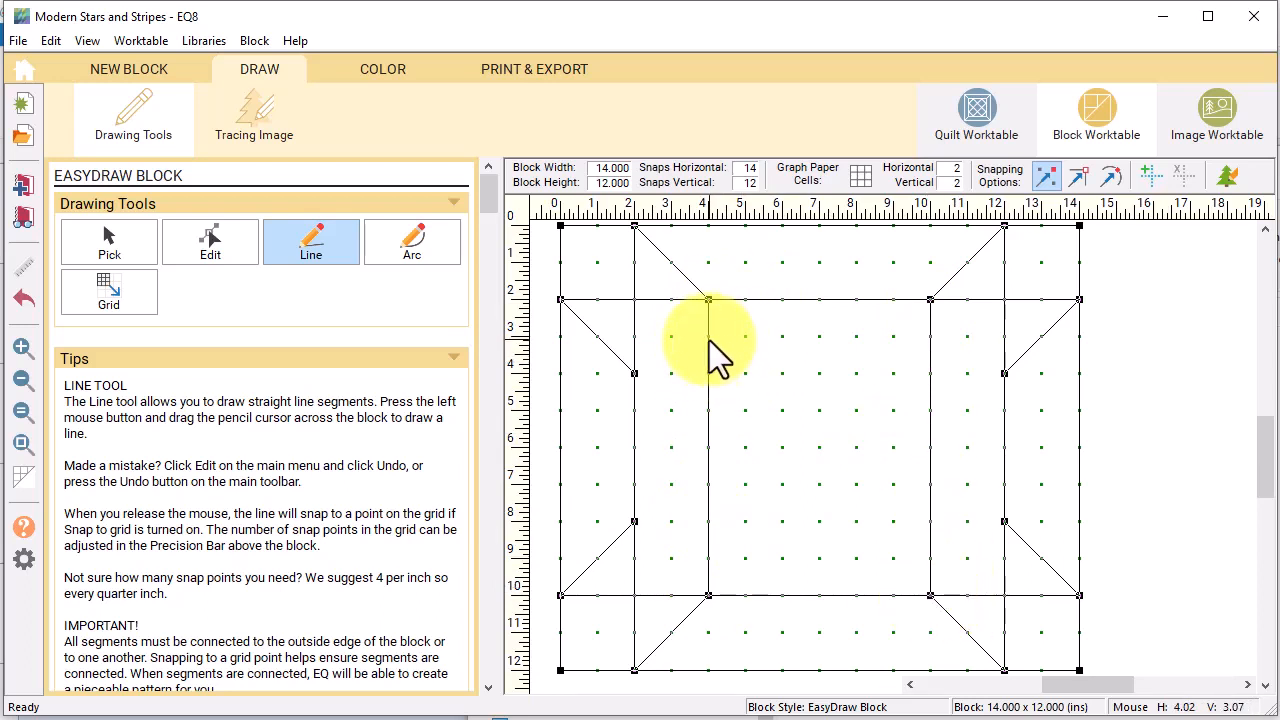
mouse_move(709, 338)
mouse_down()
mouse_move(871, 347)
mouse_move(923, 333)
mouse_move(937, 344)
mouse_up()
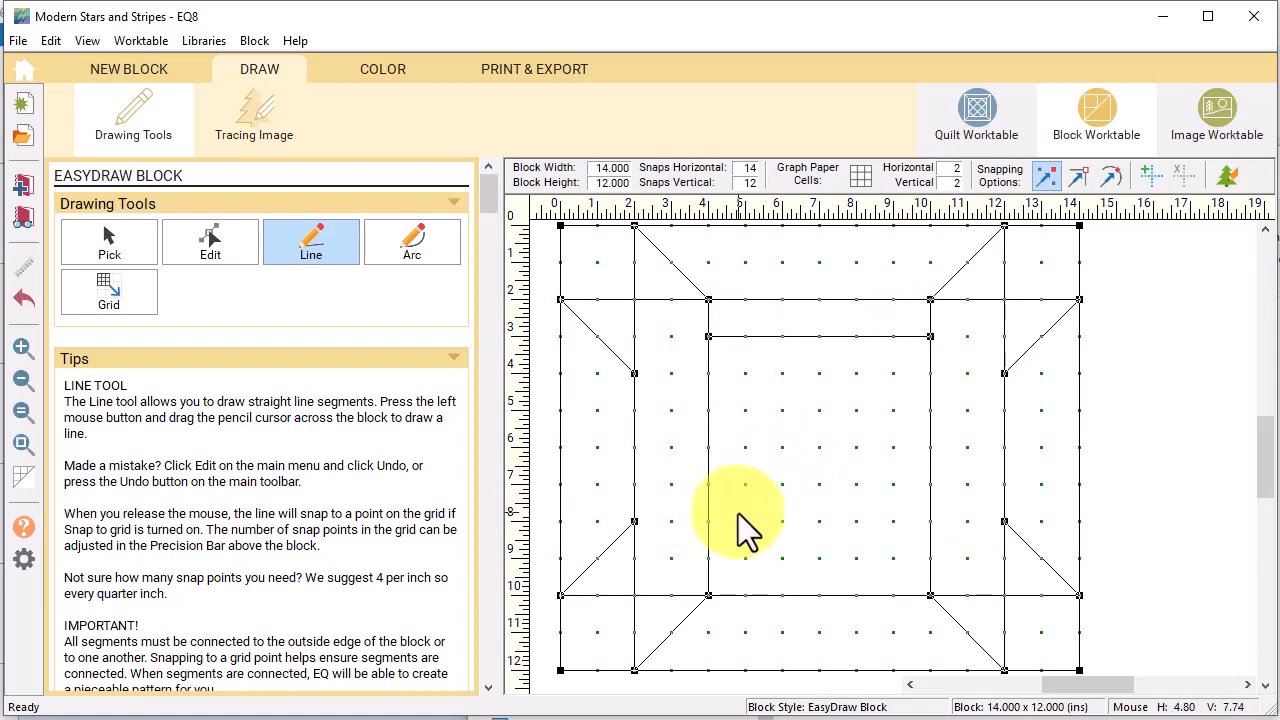
drag(706, 562, 930, 558)
Color the eight corner triangles of the block with the navy dotted fabric using the Paintbrush
click(380, 70)
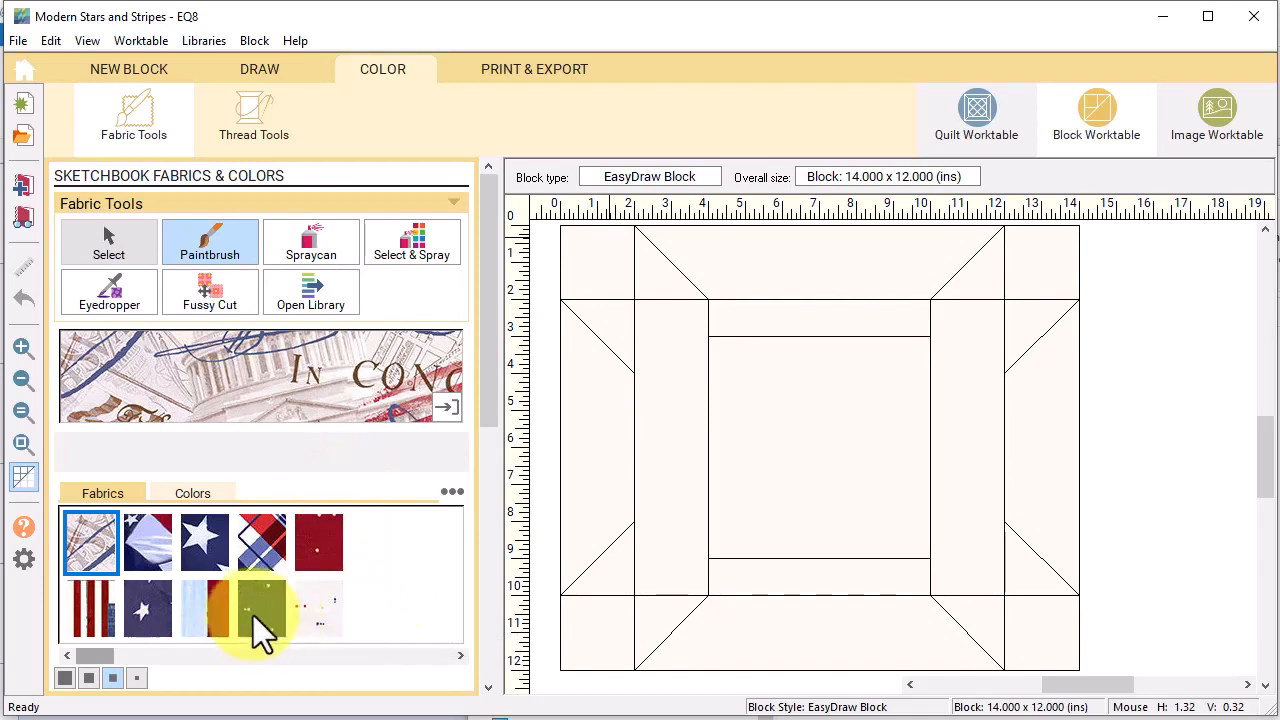
click(315, 612)
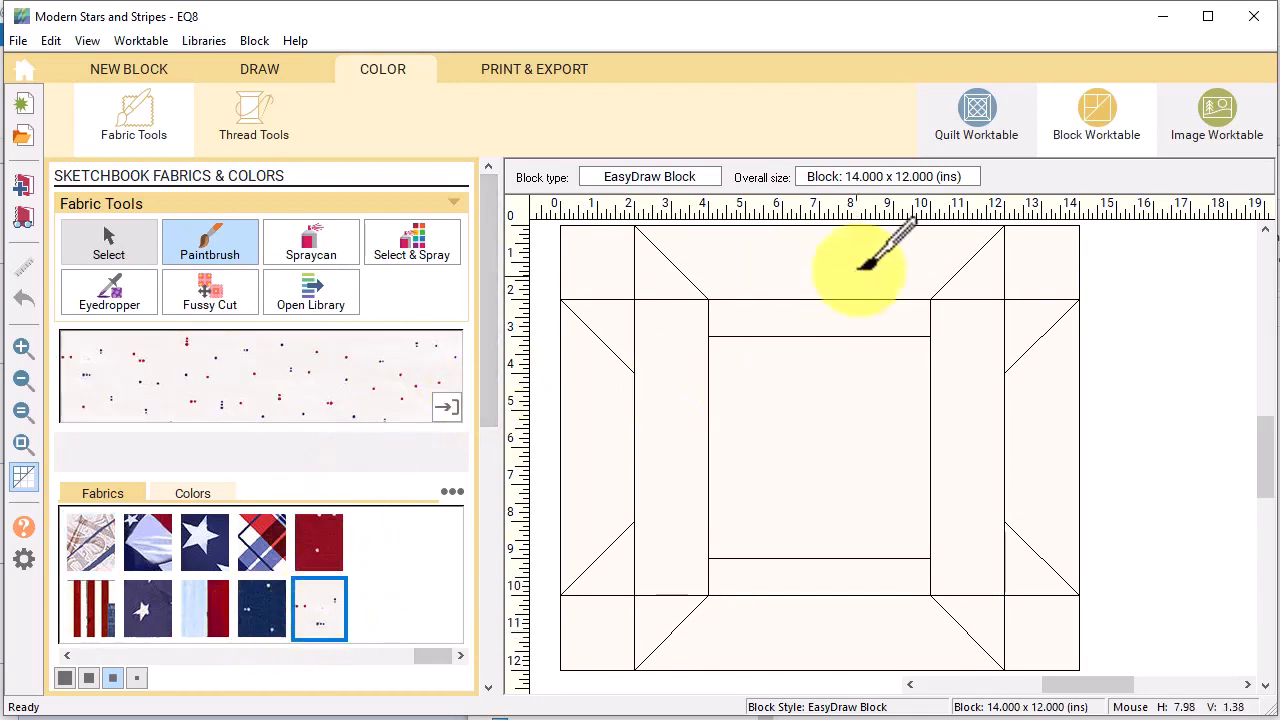
click(262, 608)
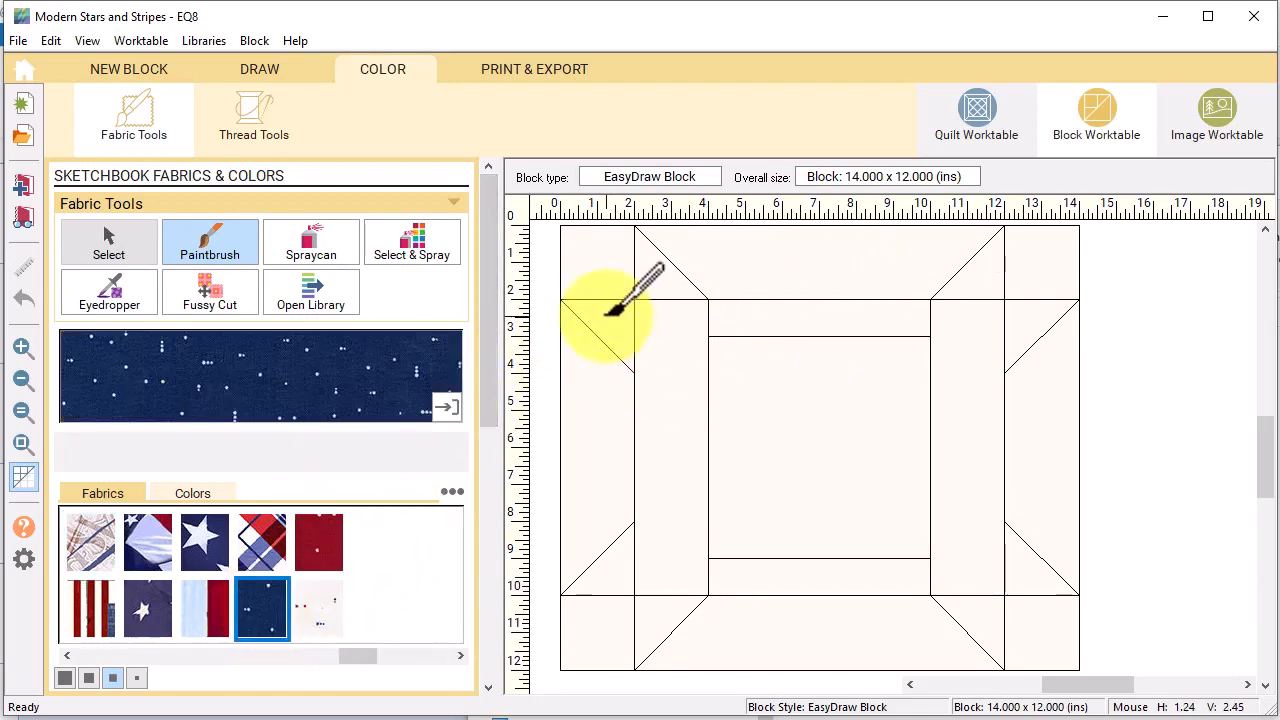
click(610, 325)
click(660, 272)
click(980, 278)
click(1030, 322)
click(1040, 560)
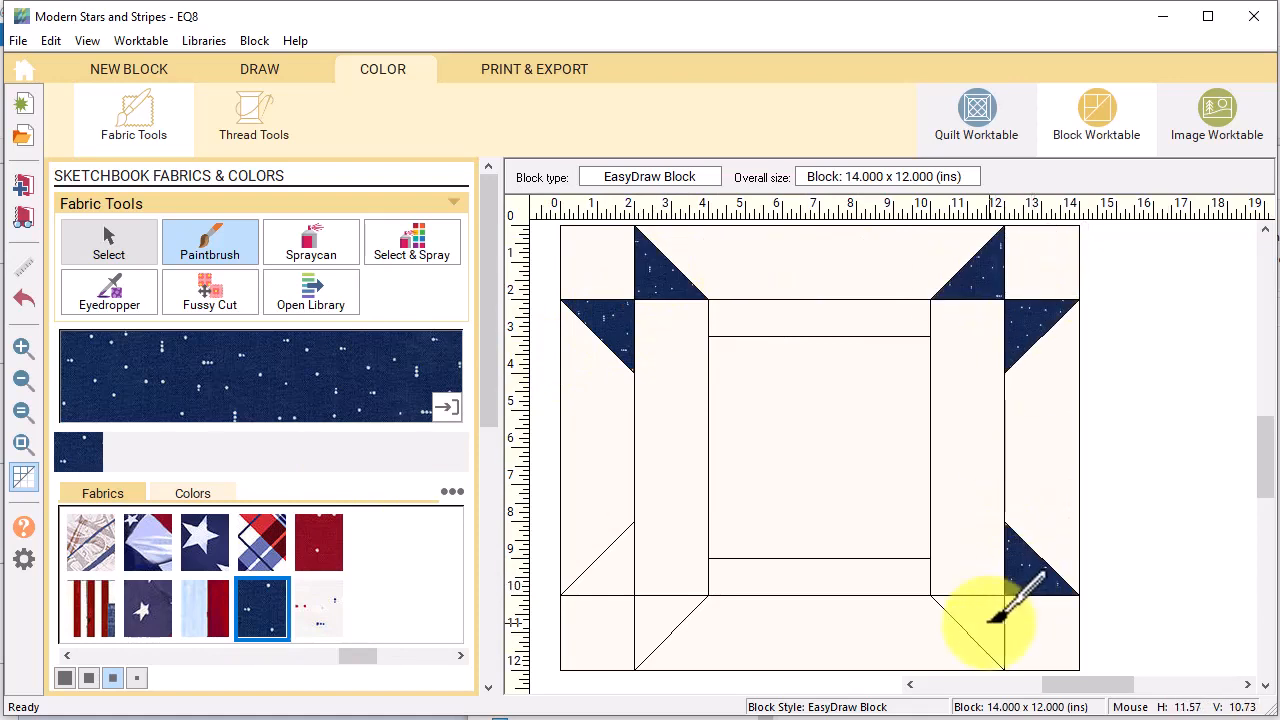
click(980, 612)
click(660, 612)
click(605, 565)
Color the centre square with the red dotted fabric and spray all background patches with the white dotted fabric
click(318, 542)
click(800, 430)
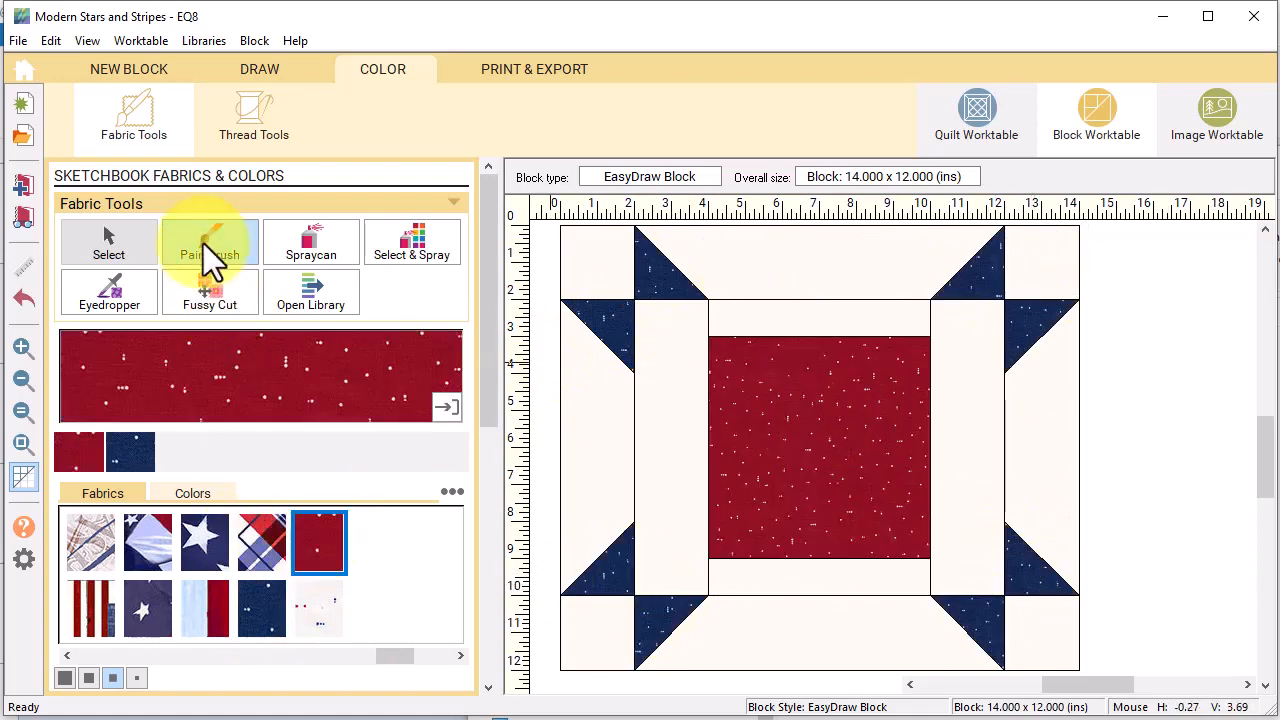
click(311, 245)
click(318, 608)
click(648, 455)
click(1112, 308)
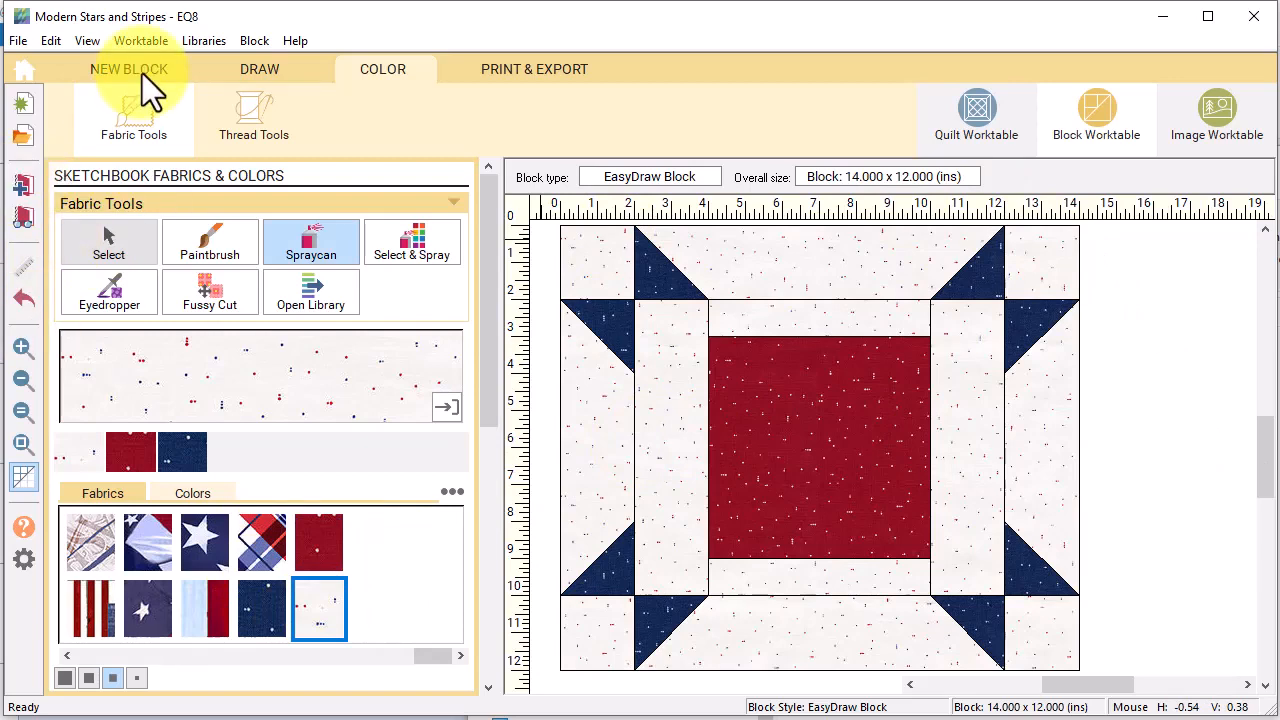
Merge the star block with the yellow centre into the red-centred background block and add the merged block to the Sketchbook
click(142, 73)
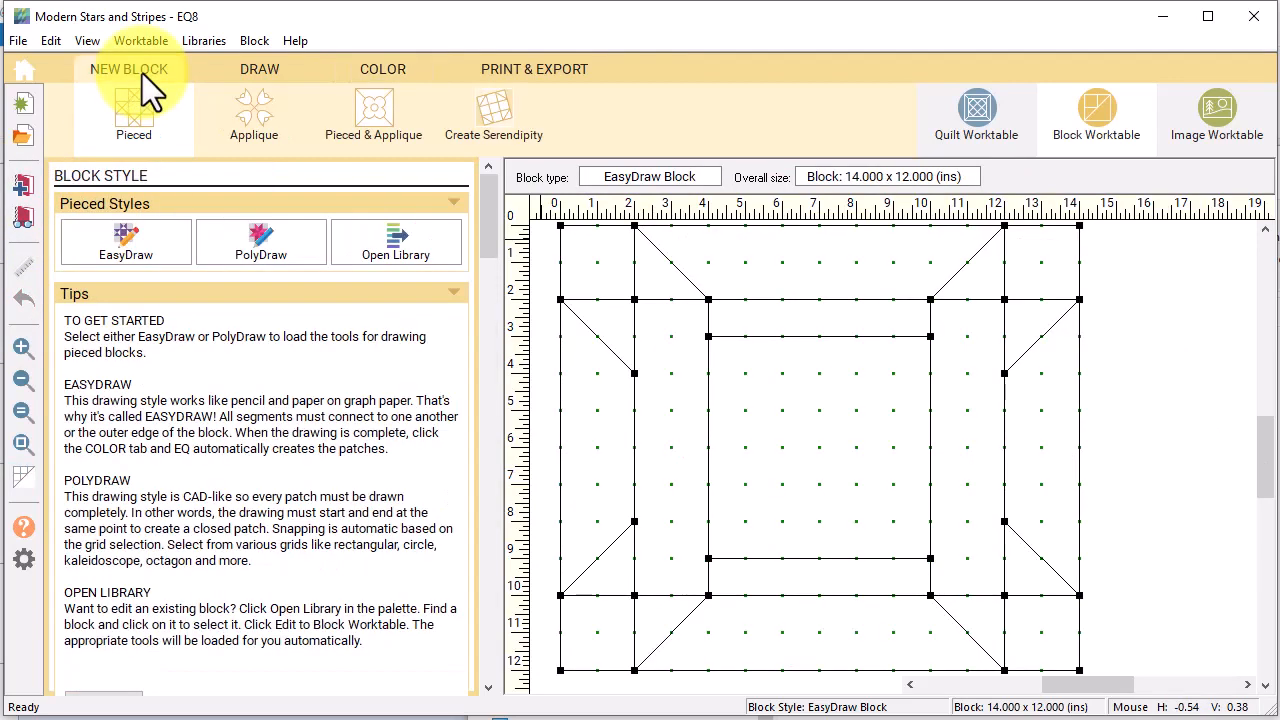
click(493, 136)
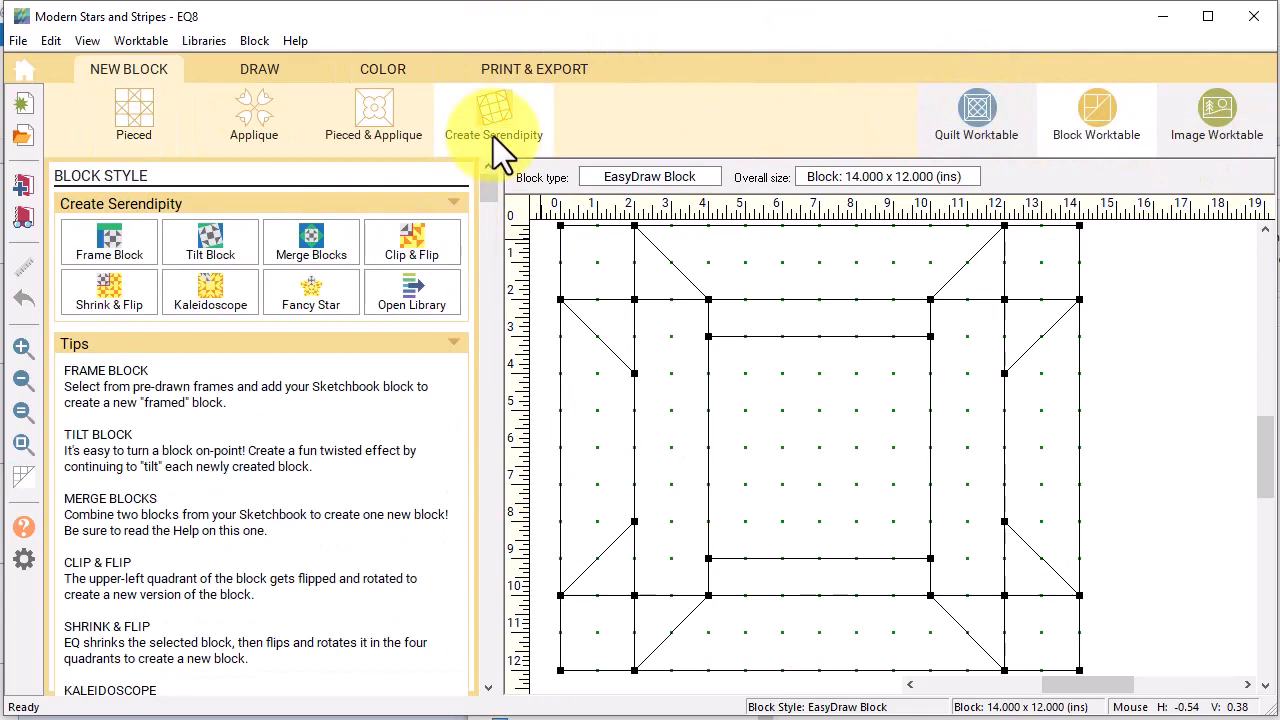
click(318, 249)
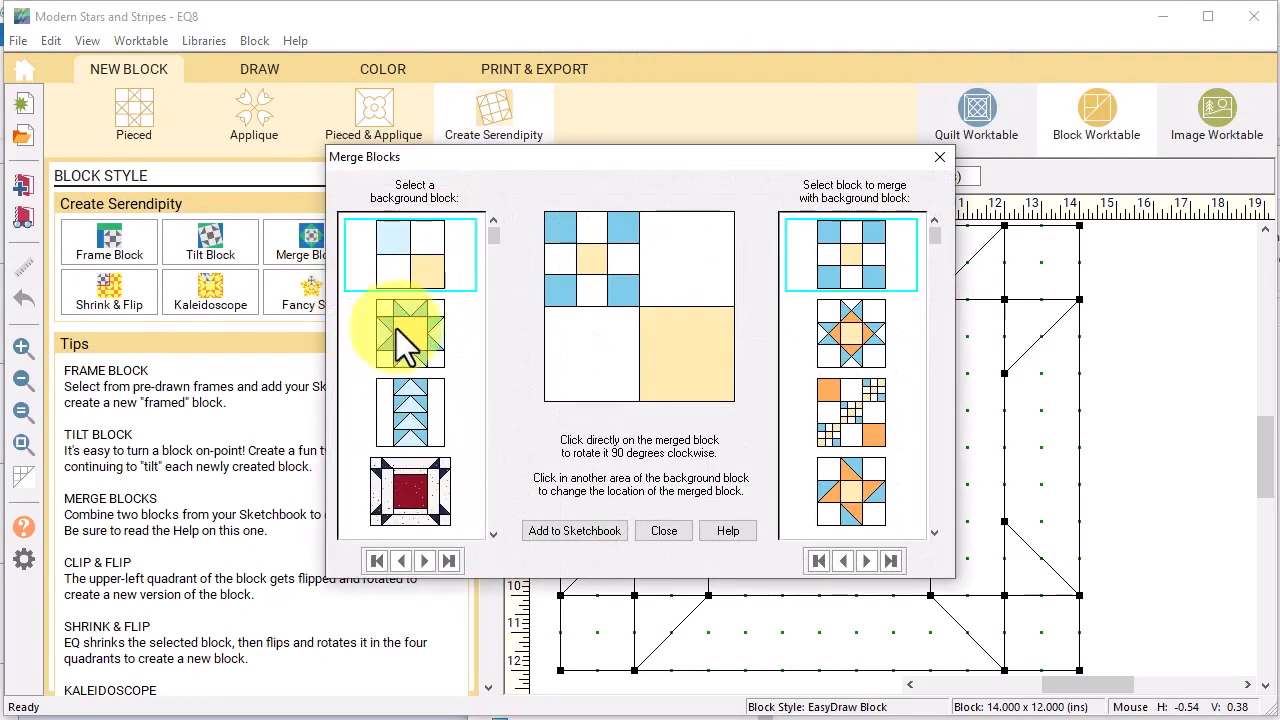
click(404, 498)
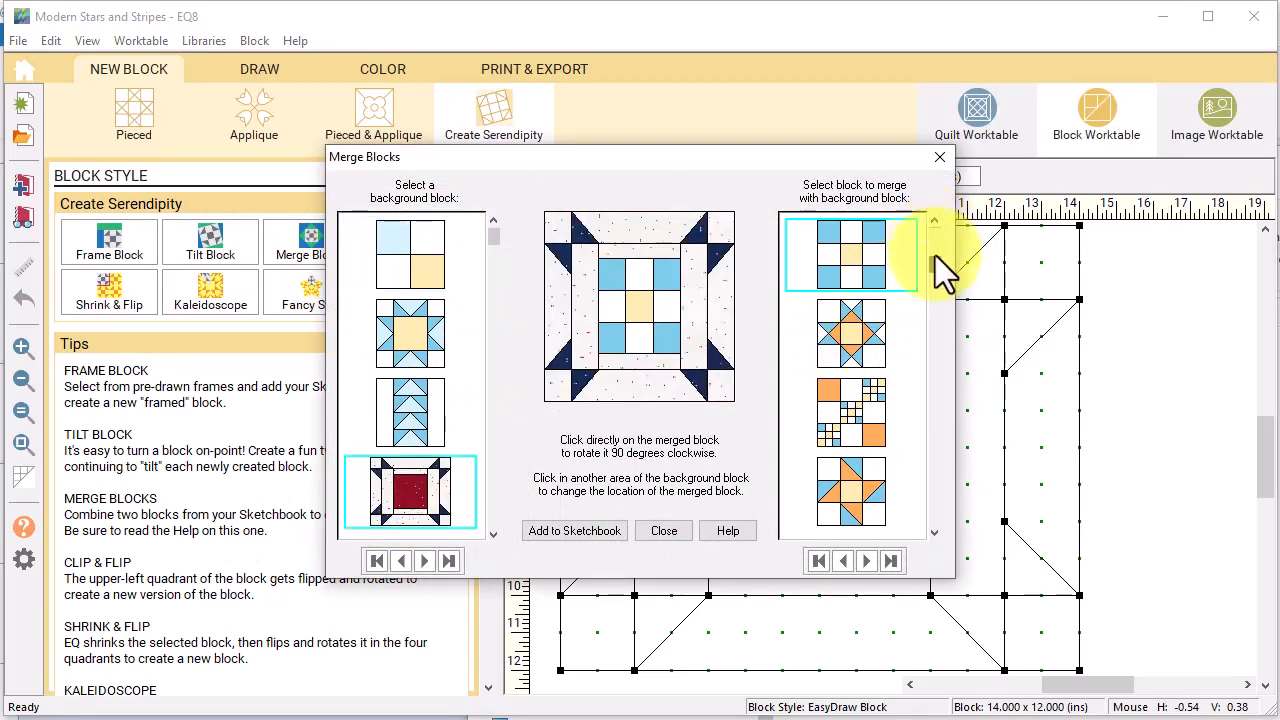
drag(934, 236, 906, 446)
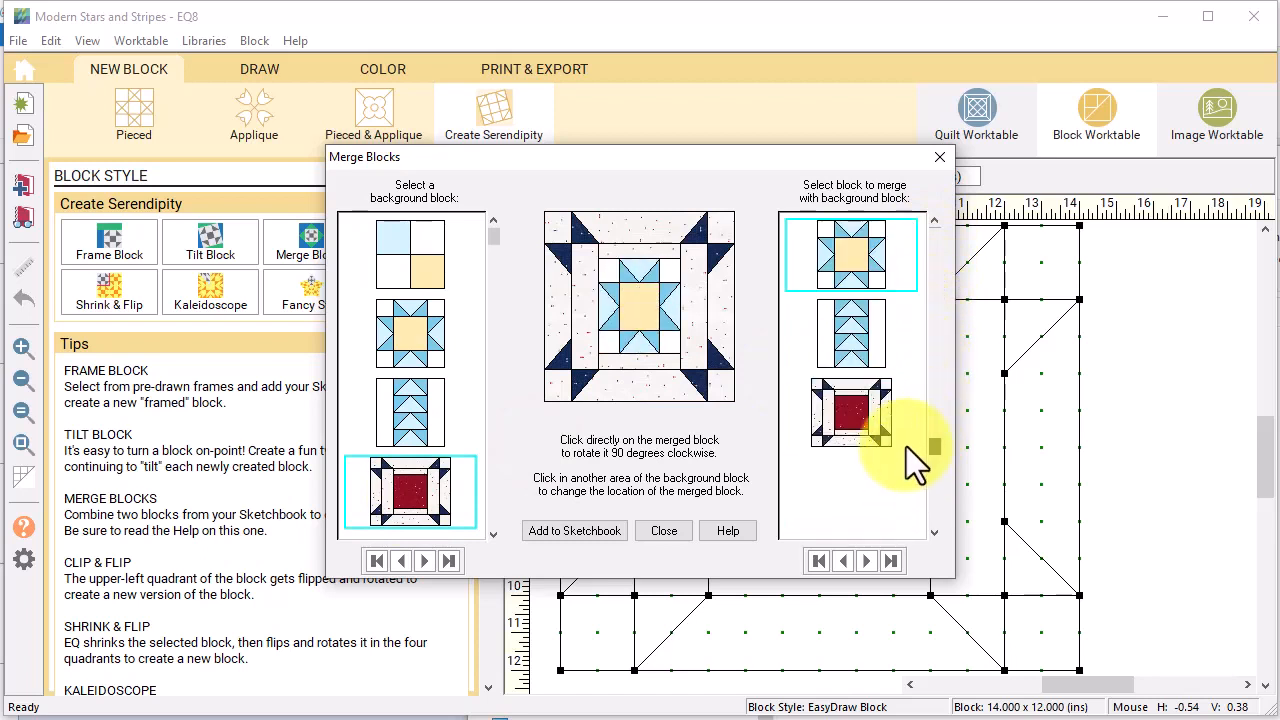
click(588, 530)
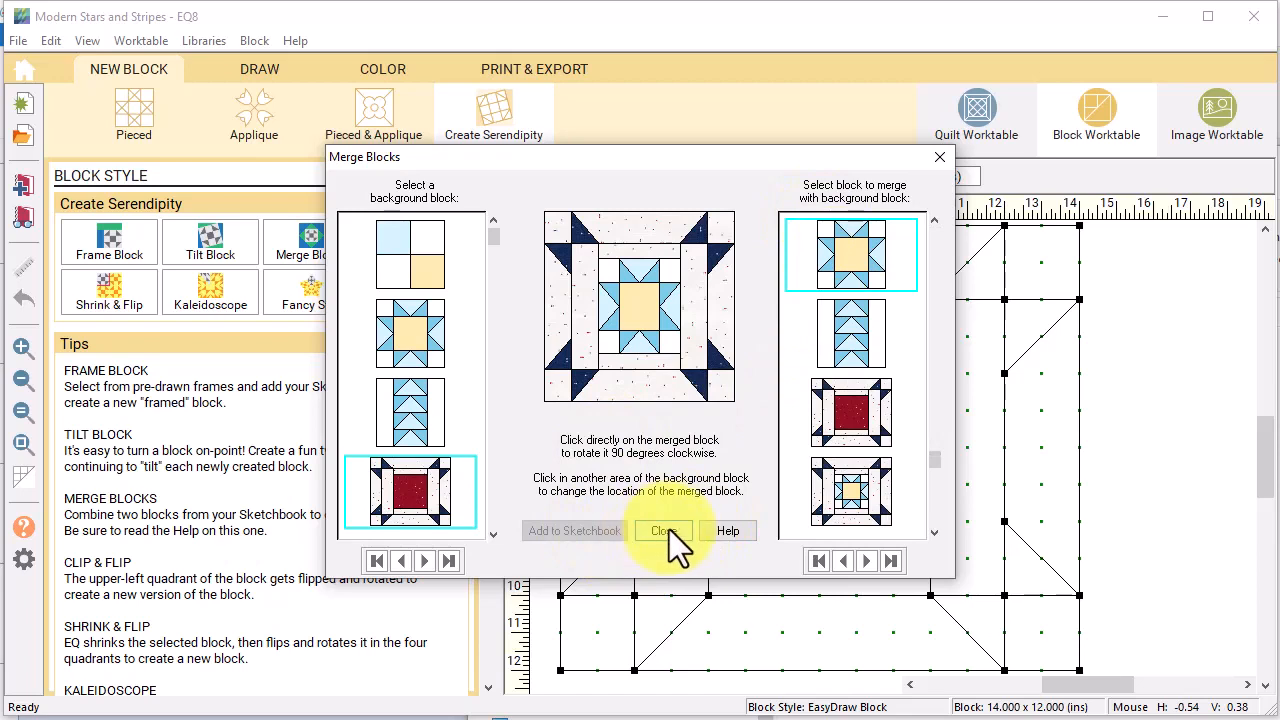
click(667, 530)
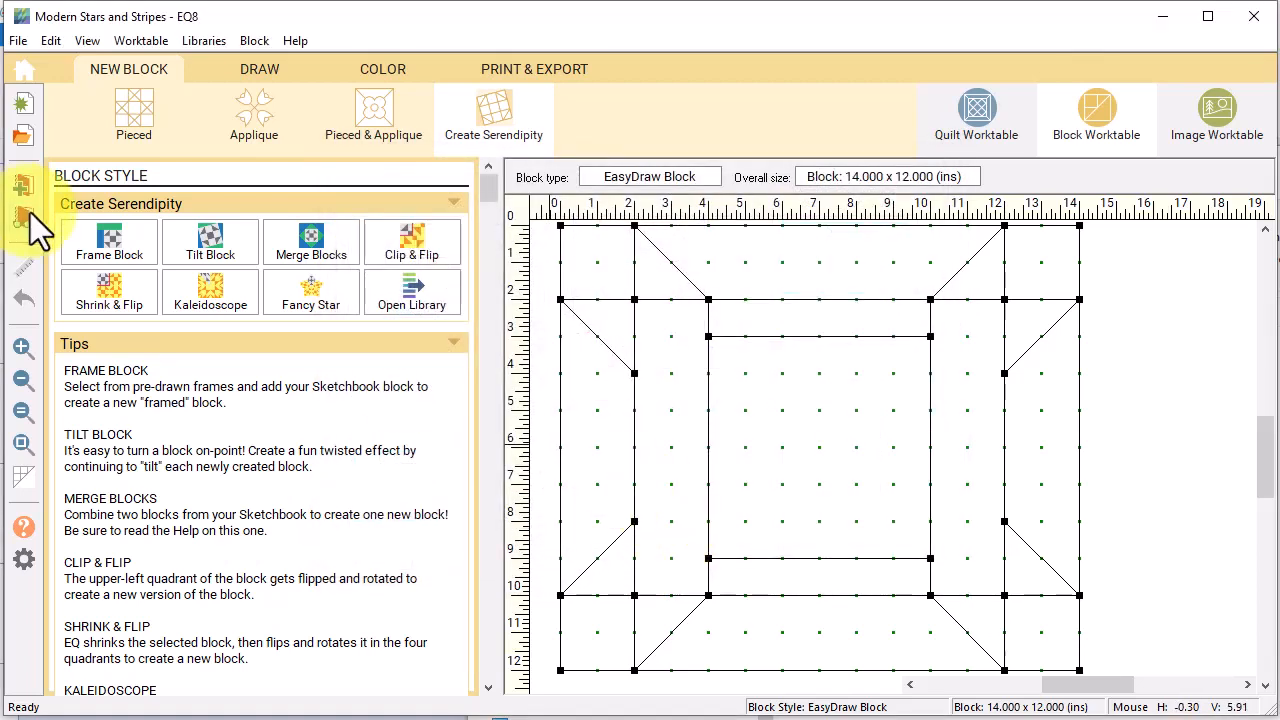
Open the merged block from the Project Sketchbook for editing
click(24, 215)
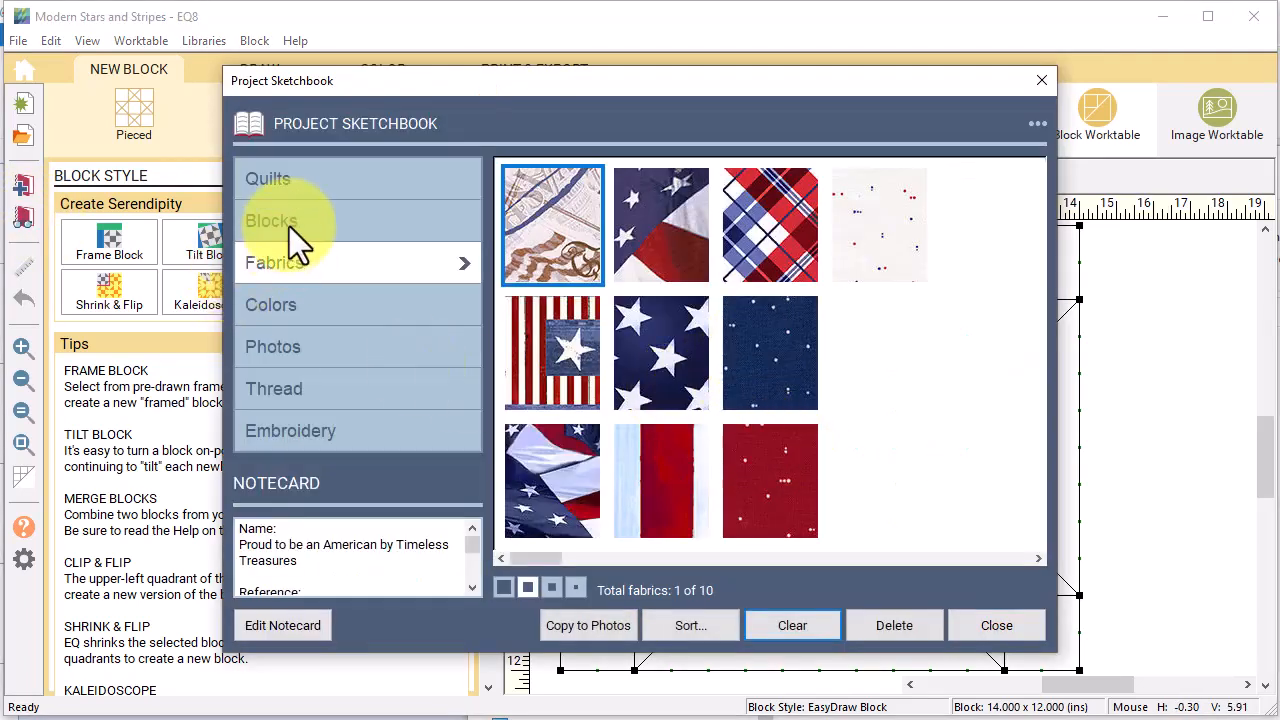
click(287, 224)
drag(676, 562, 1008, 558)
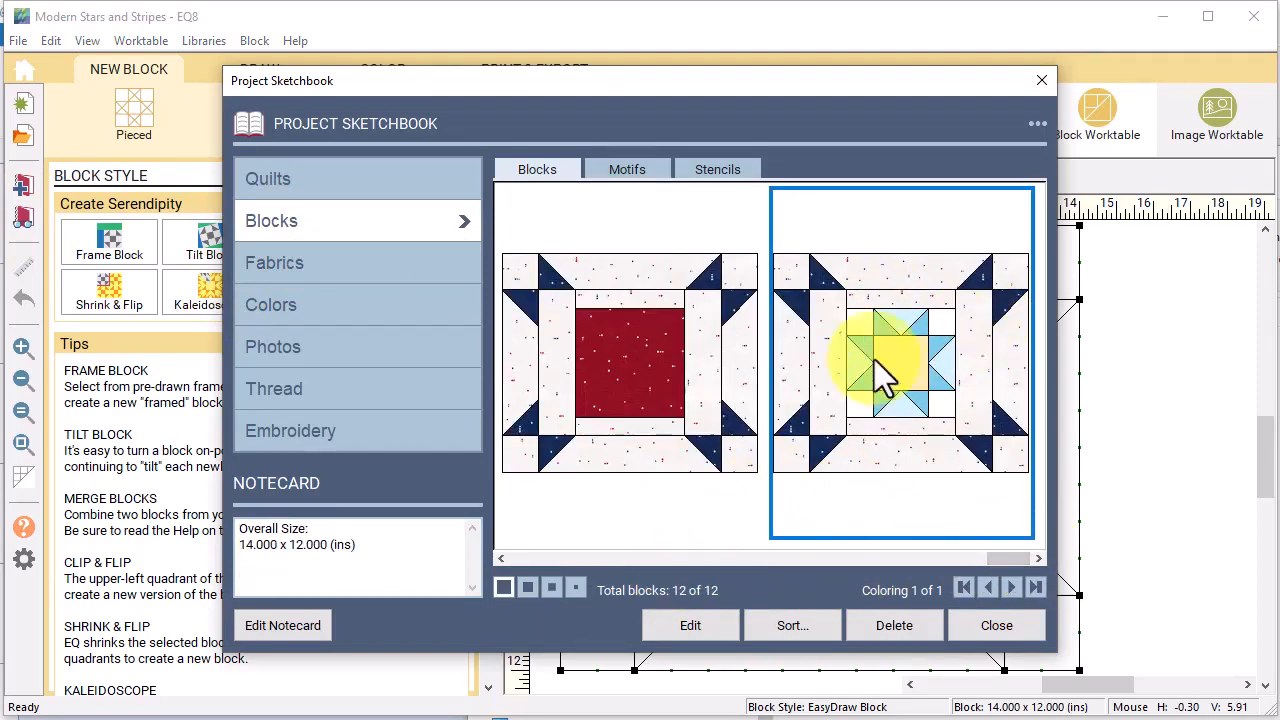
click(690, 627)
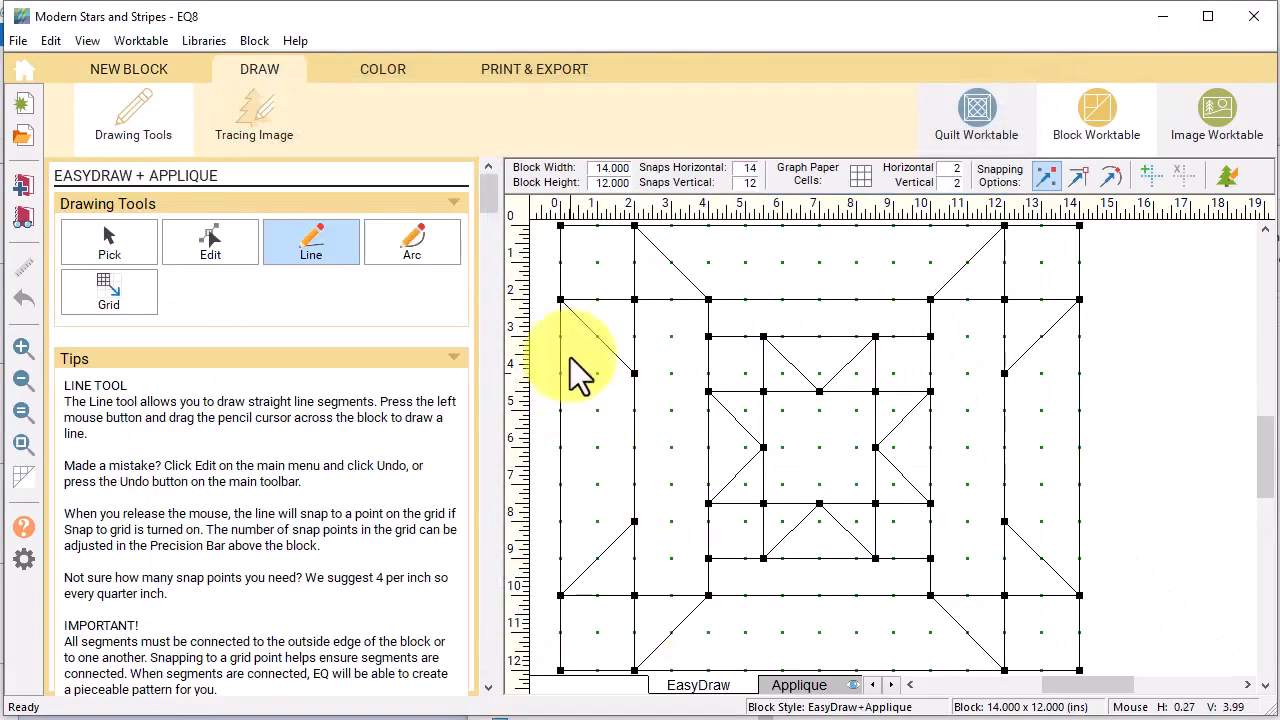
Spray the inner star's points navy dotted and its background and centre white dotted, and add the recolored block to the Sketchbook
click(400, 76)
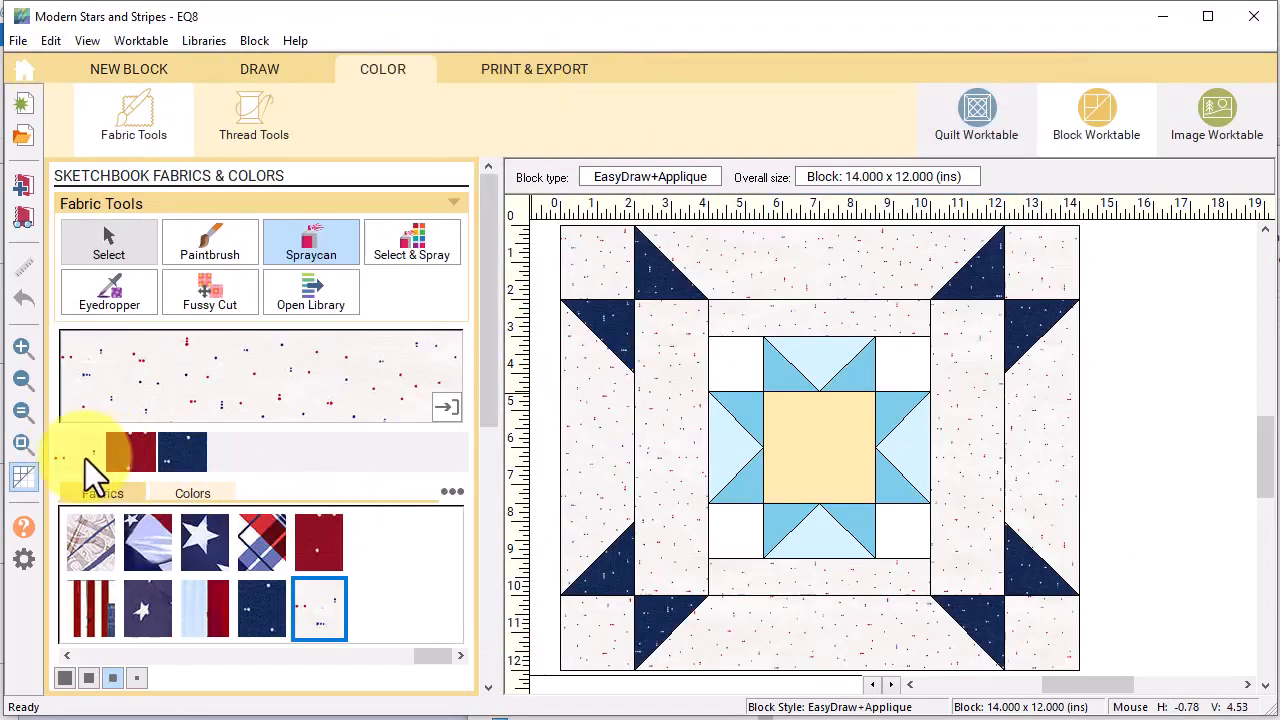
click(722, 374)
click(816, 360)
click(170, 448)
click(788, 380)
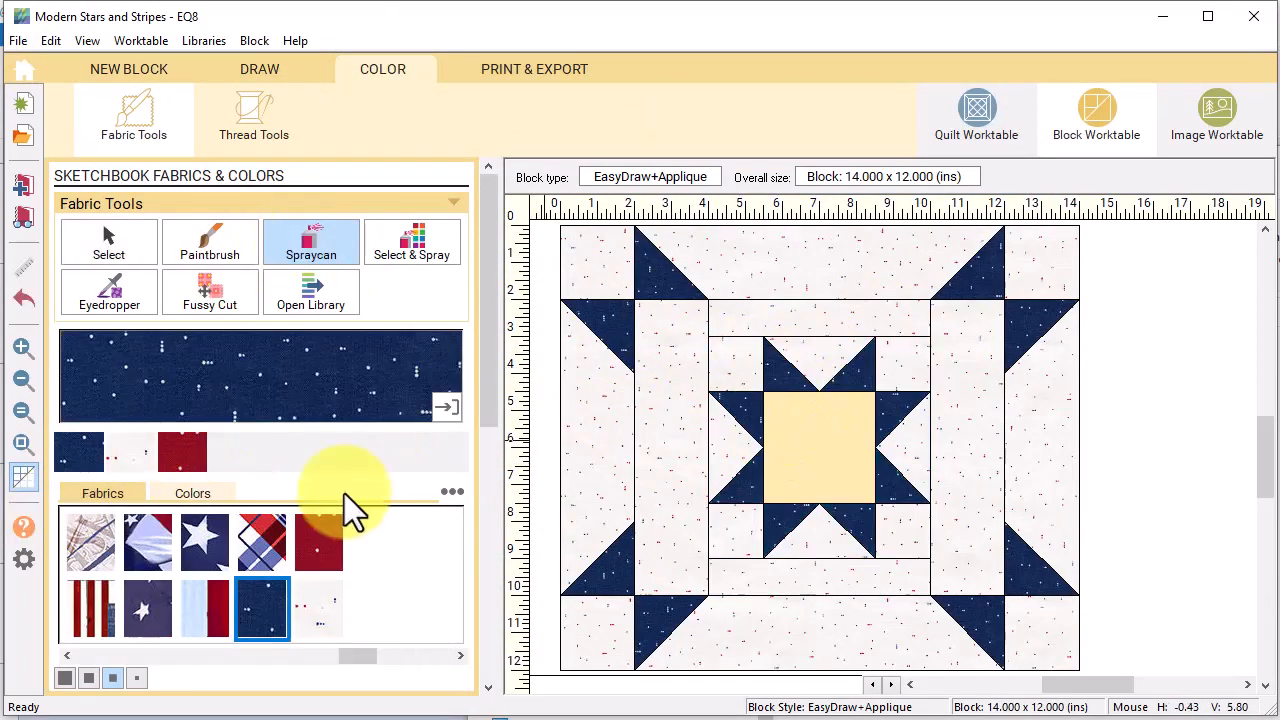
click(131, 448)
click(810, 440)
click(24, 186)
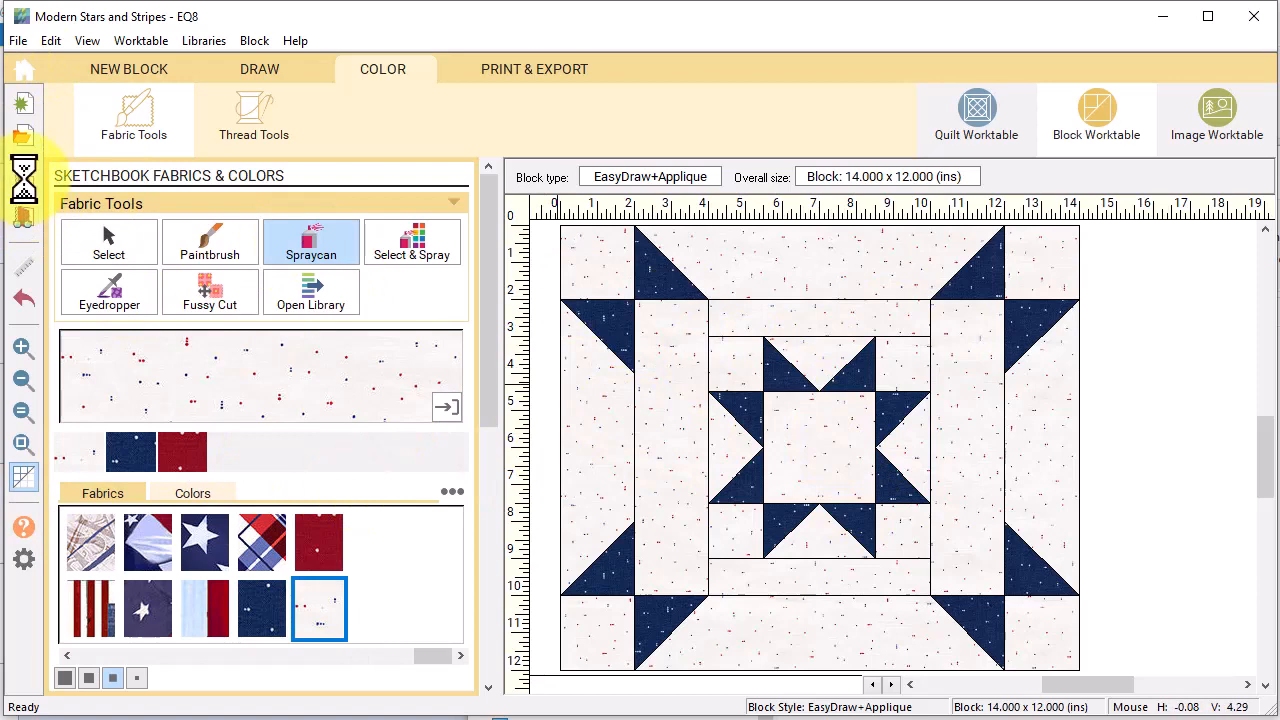
Switch to the Quilt Worktable and start a new quilt with the Custom Set layout
click(984, 118)
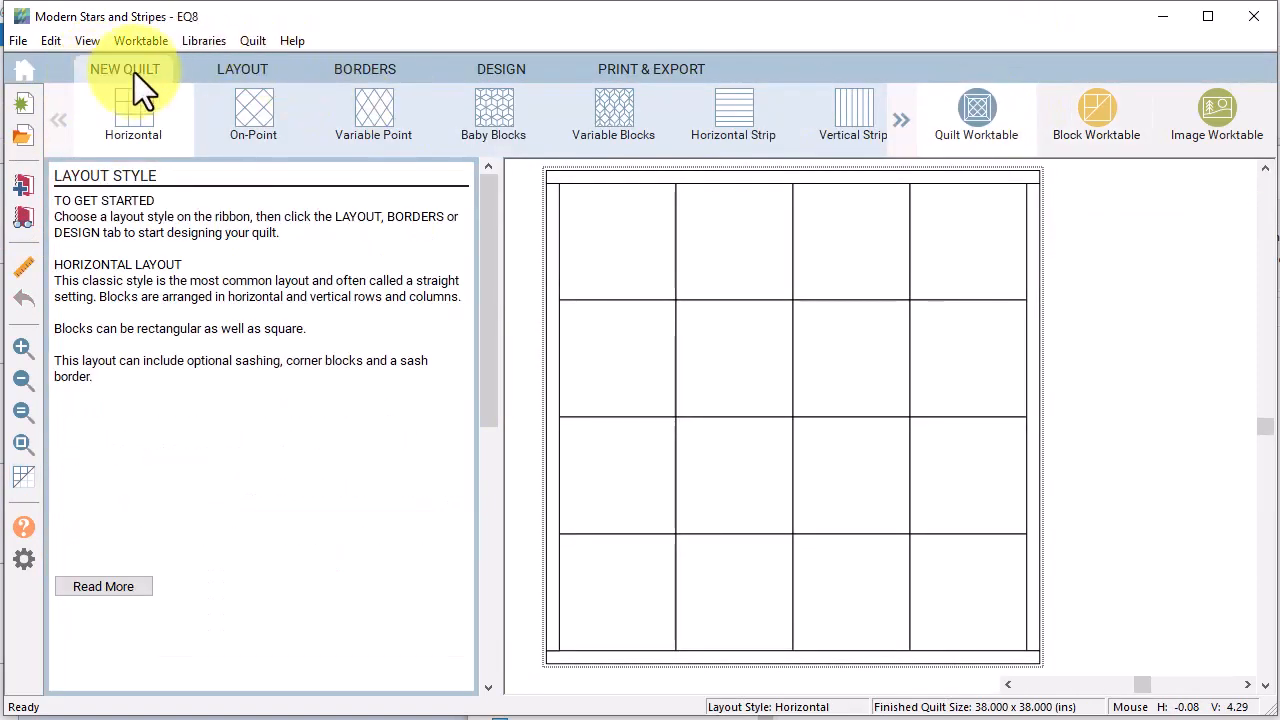
click(910, 116)
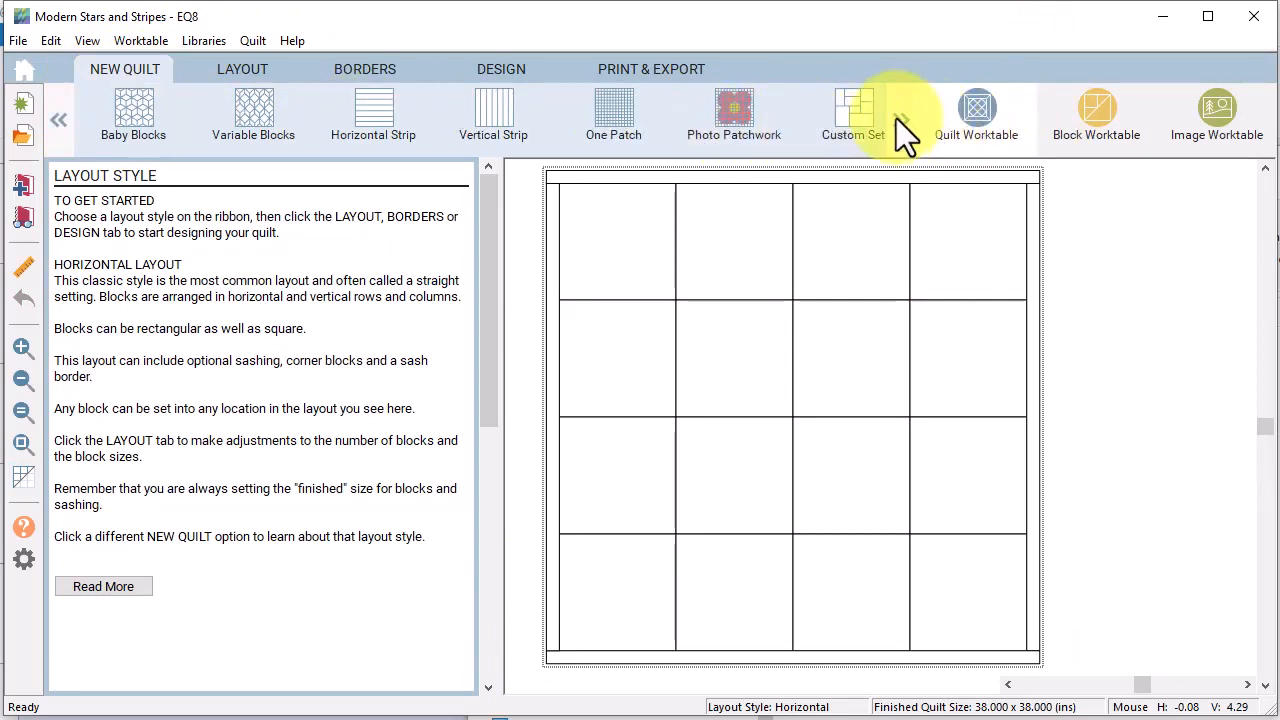
click(898, 118)
click(736, 108)
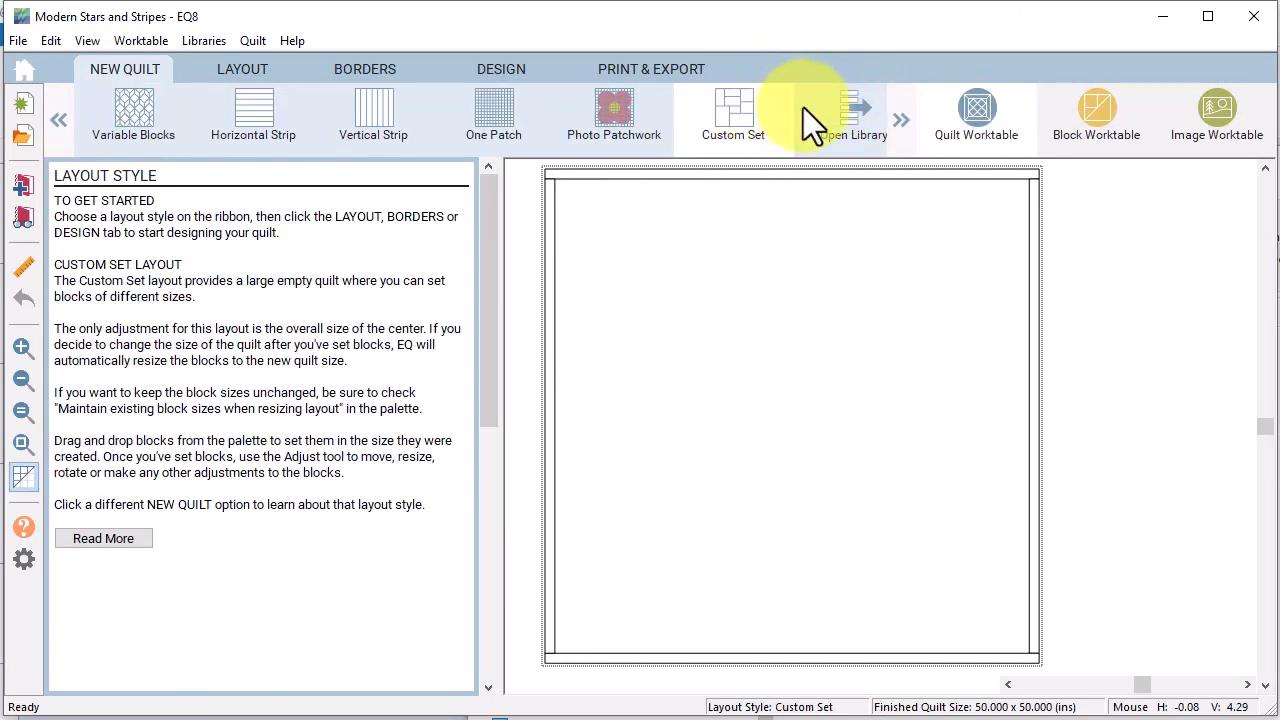
Set the merged navy-and-white star block onto the quilt layout and select it for adjusting with 2-inch grid snap increments
click(503, 67)
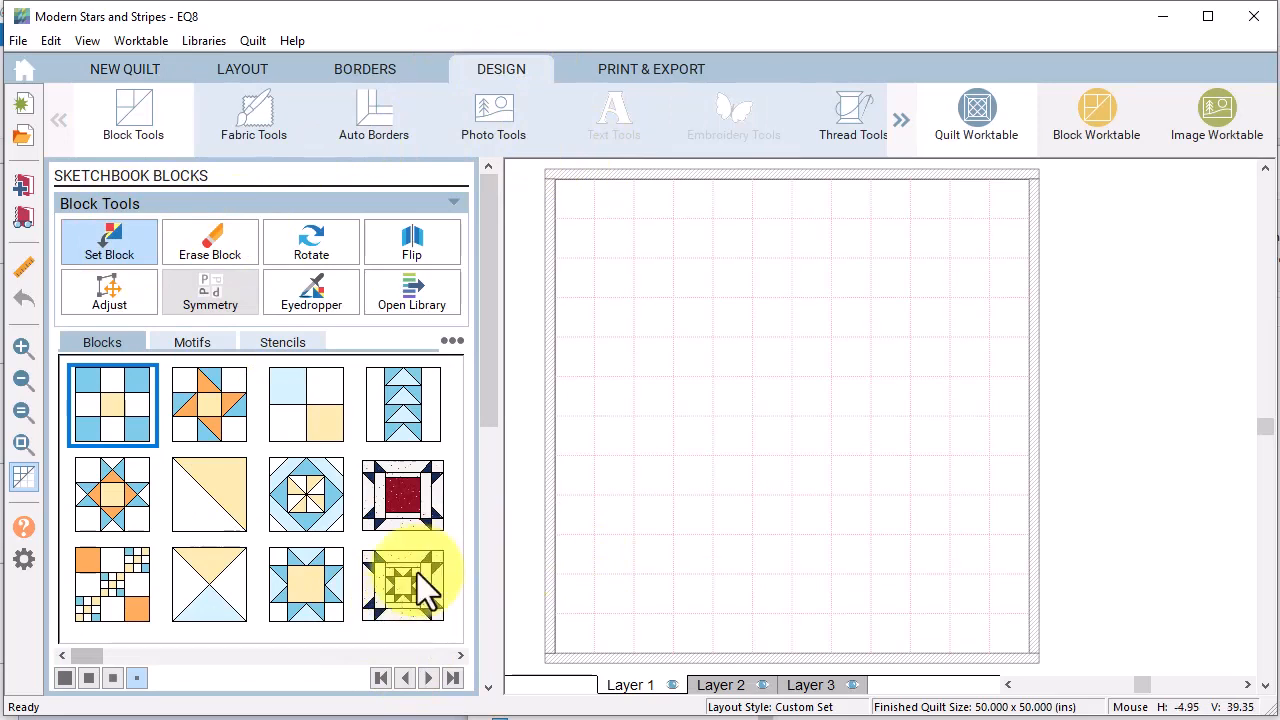
drag(406, 581, 737, 303)
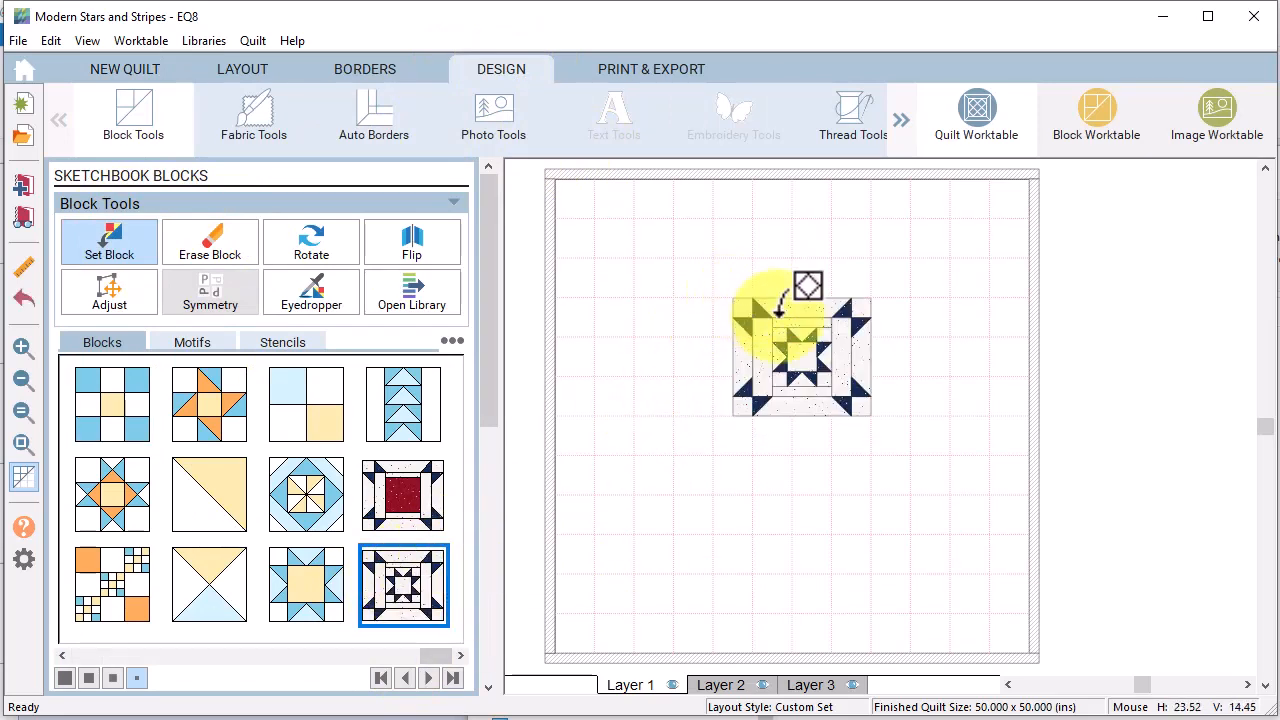
click(104, 290)
click(753, 350)
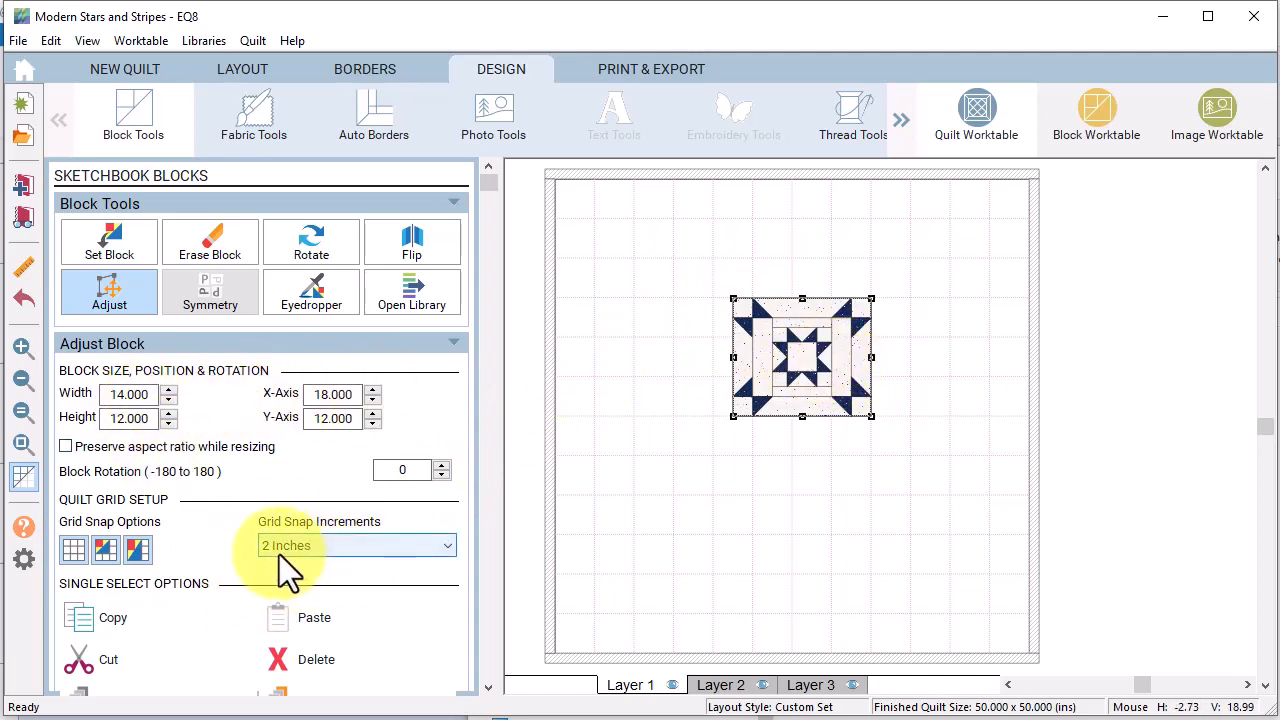
click(448, 545)
click(306, 695)
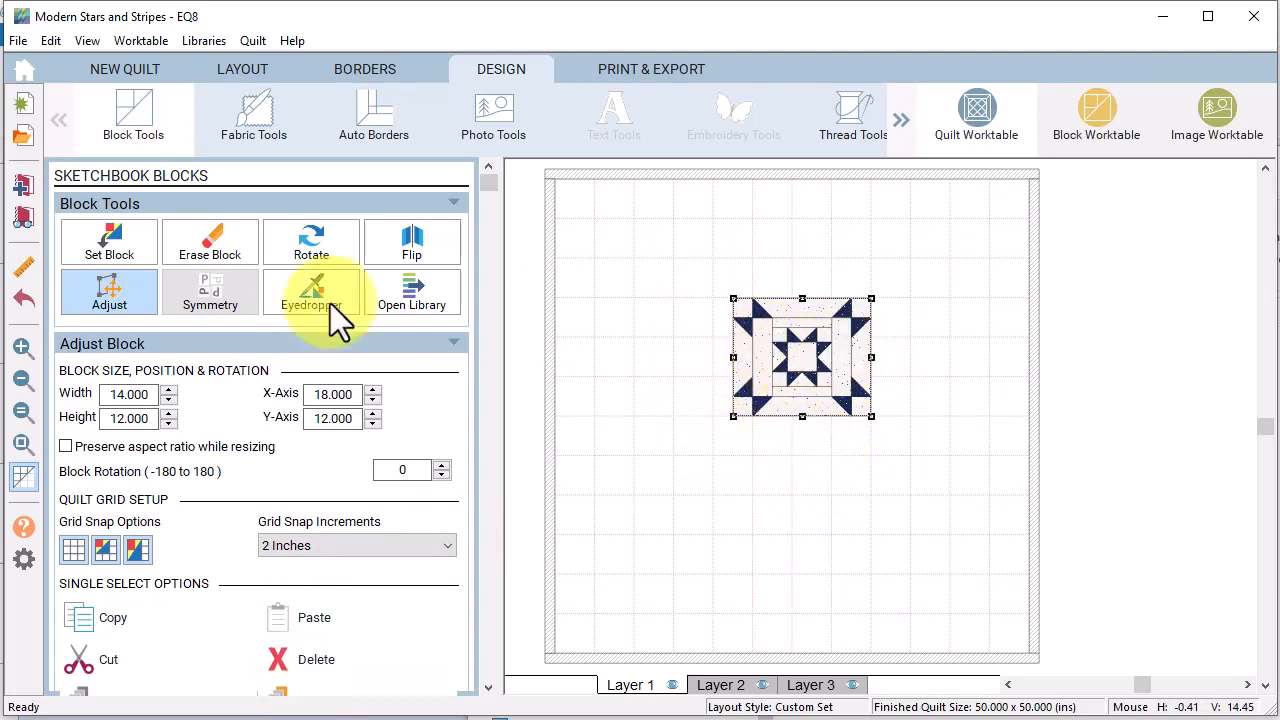
Set the blue star block with the yellow centre on the quilt and enlarge it to 8 x 8 inches
click(113, 234)
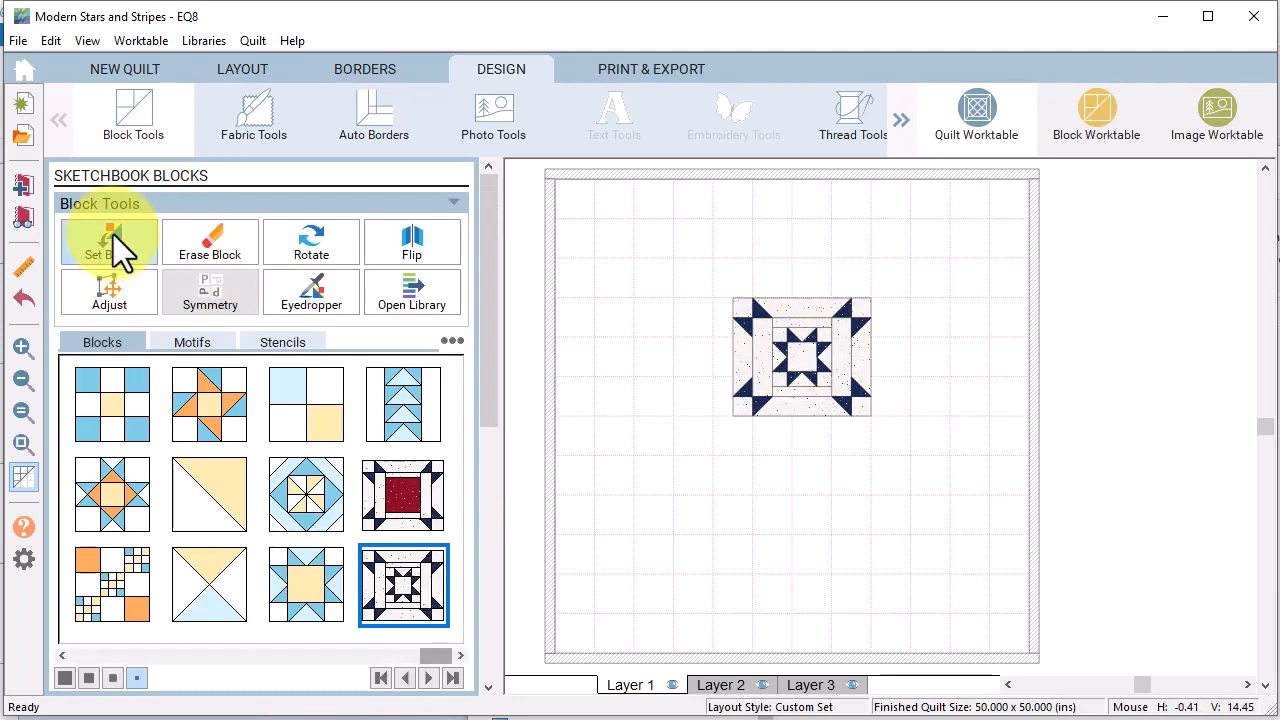
click(309, 584)
click(598, 341)
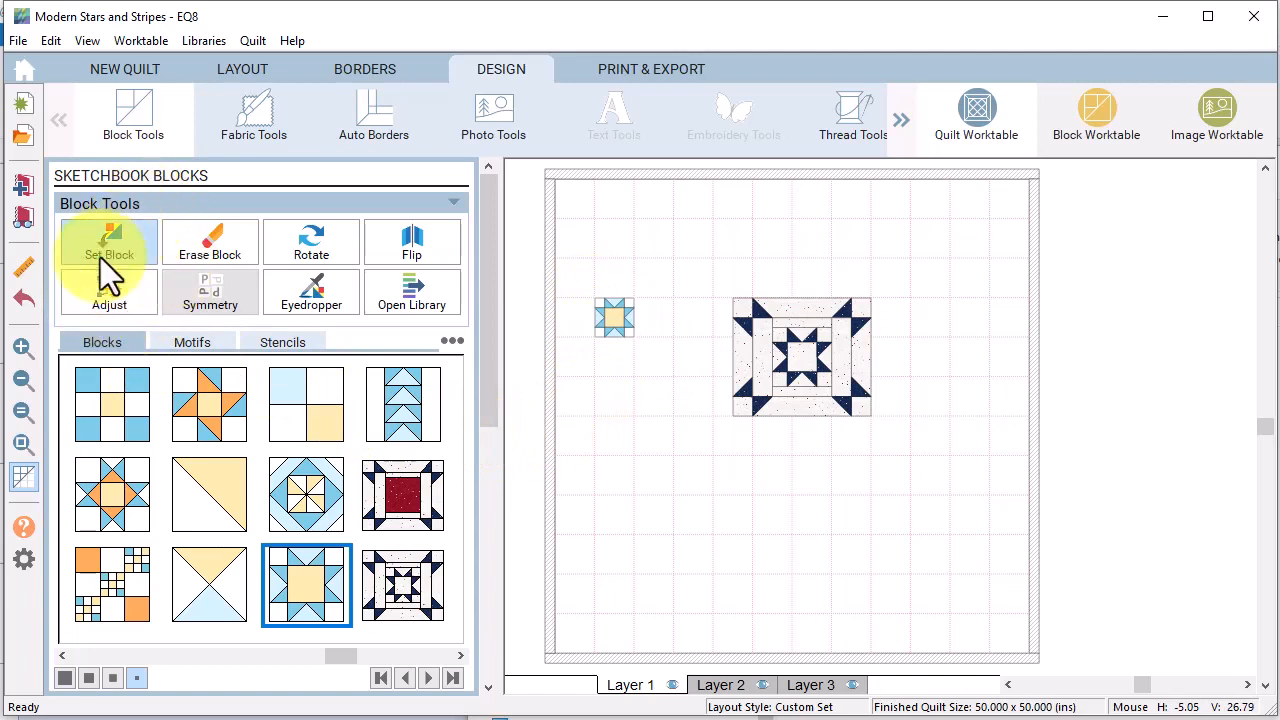
click(107, 287)
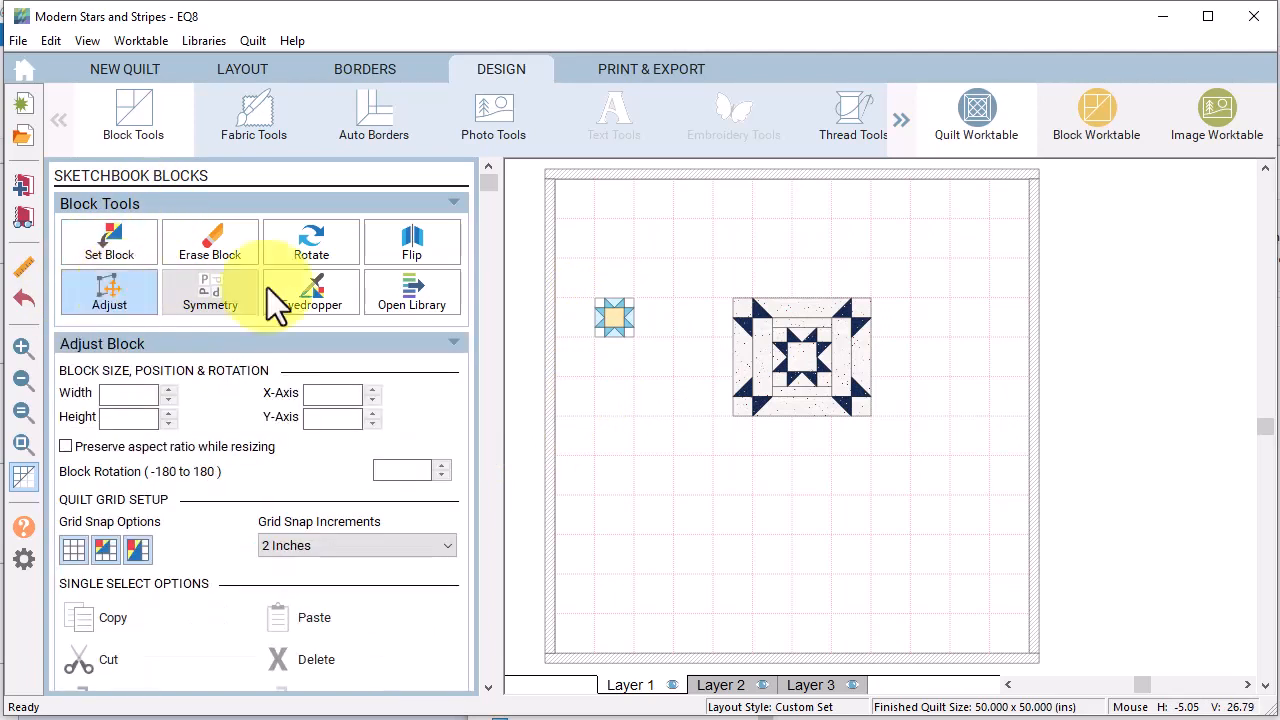
click(614, 318)
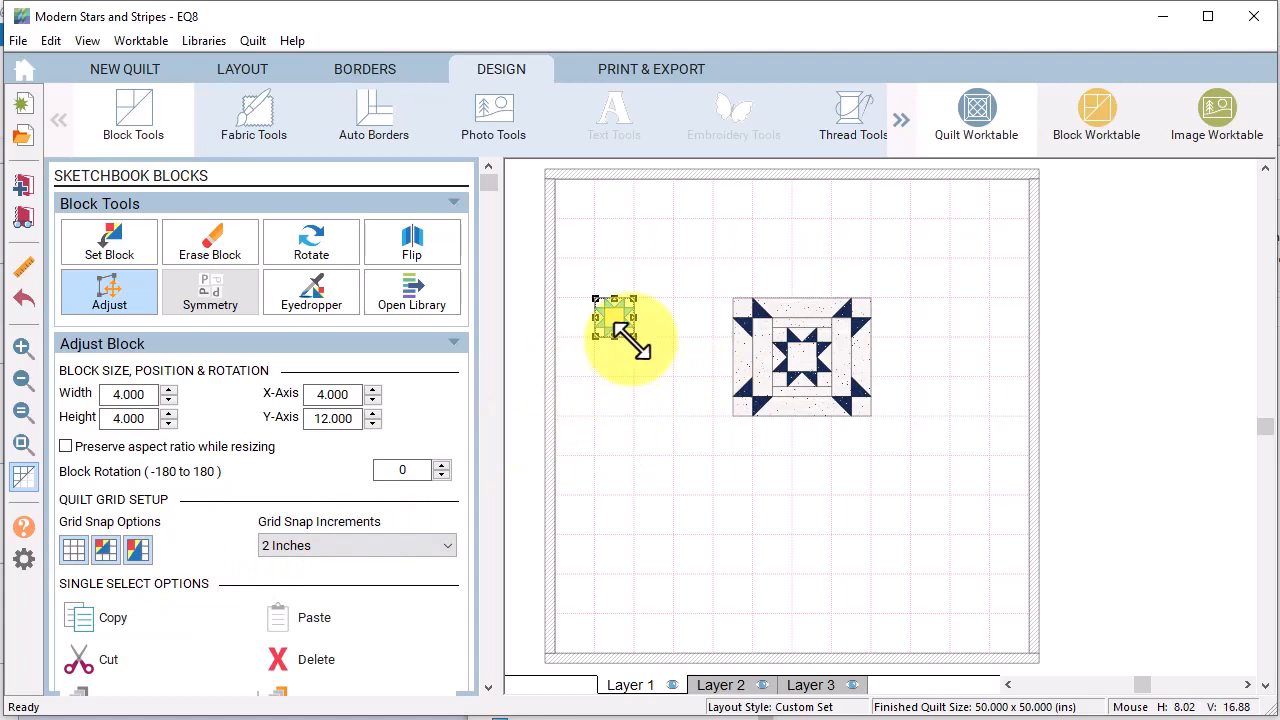
drag(634, 337, 672, 378)
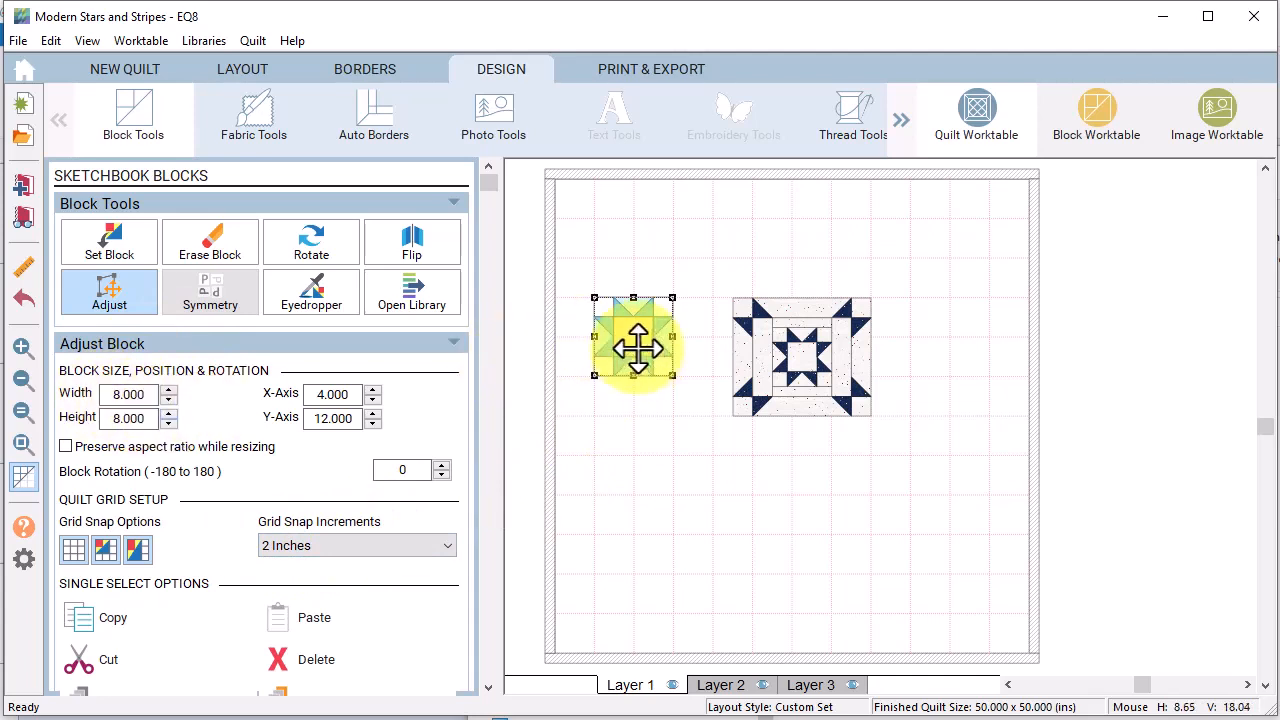
Move the blue star block to X 0, Y 0 and place the navy block against its side, one grid square below the quilt's upper edge
drag(636, 341, 598, 220)
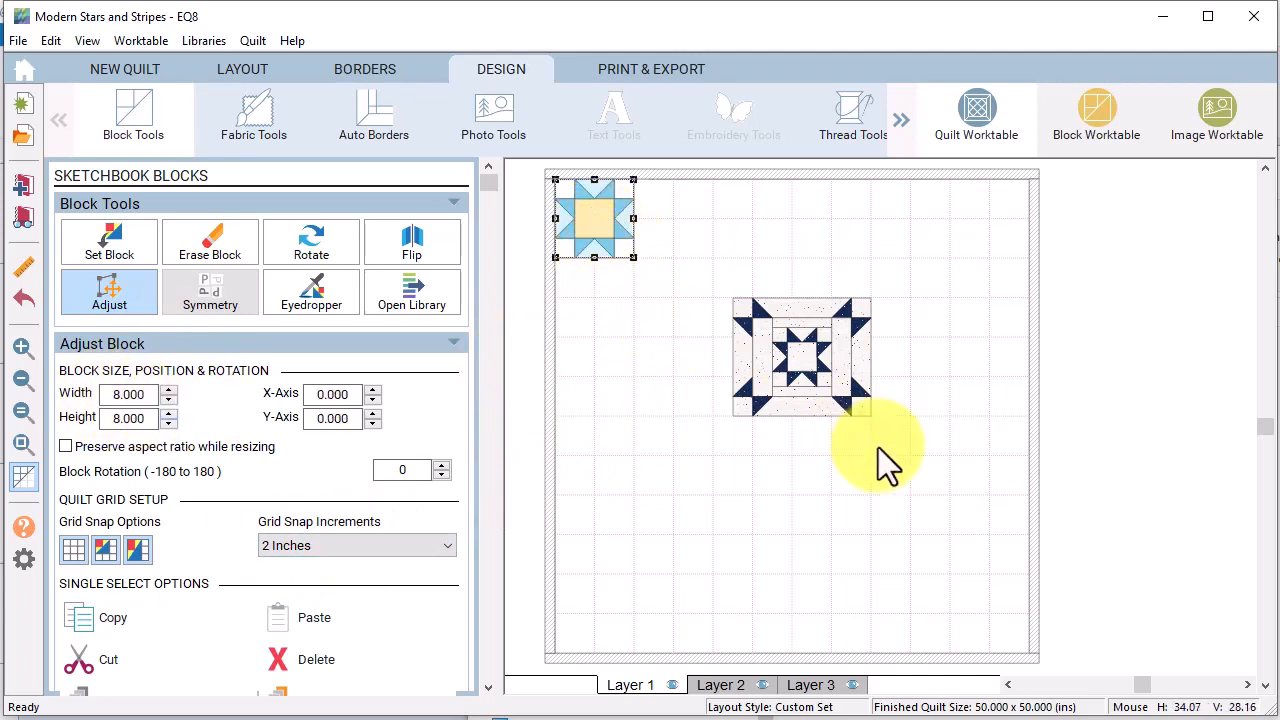
click(808, 365)
drag(789, 366, 705, 288)
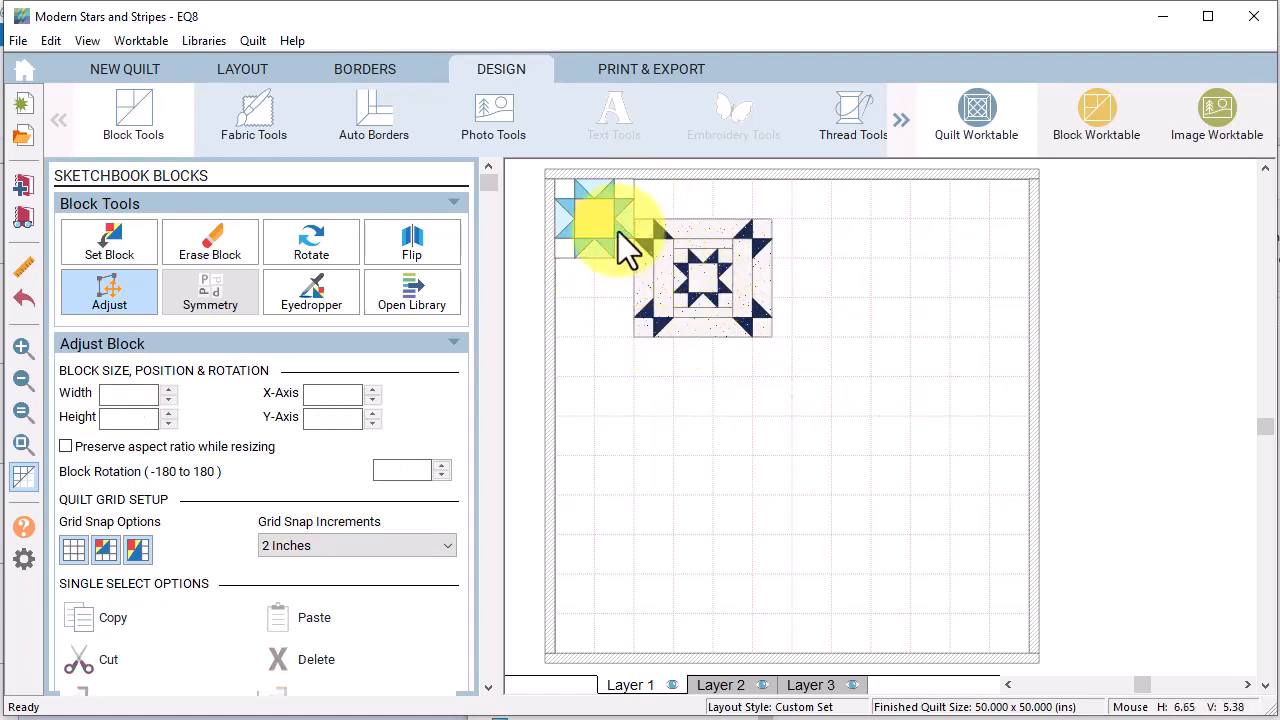
Copy the 8-inch blue star block three times, placing the copies at X 0, Y 12; X 22, Y 0; and X 22, Y 12
click(618, 231)
click(113, 620)
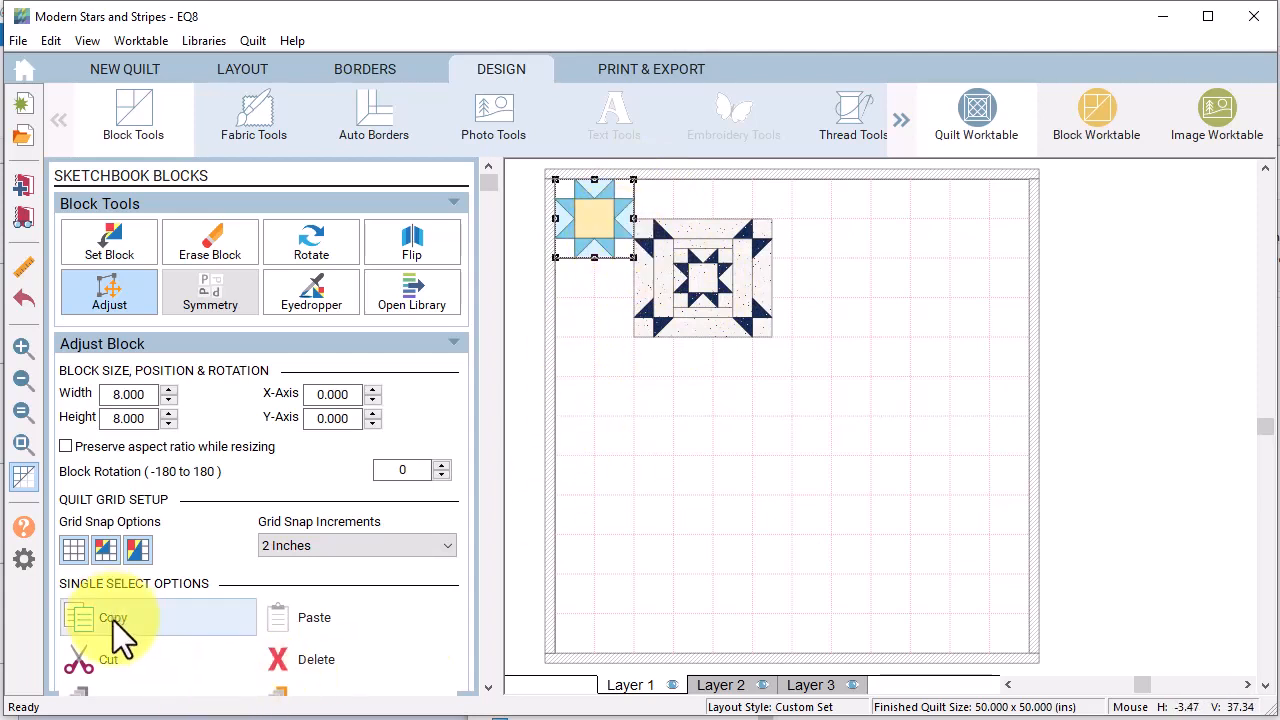
click(314, 620)
drag(595, 284, 592, 350)
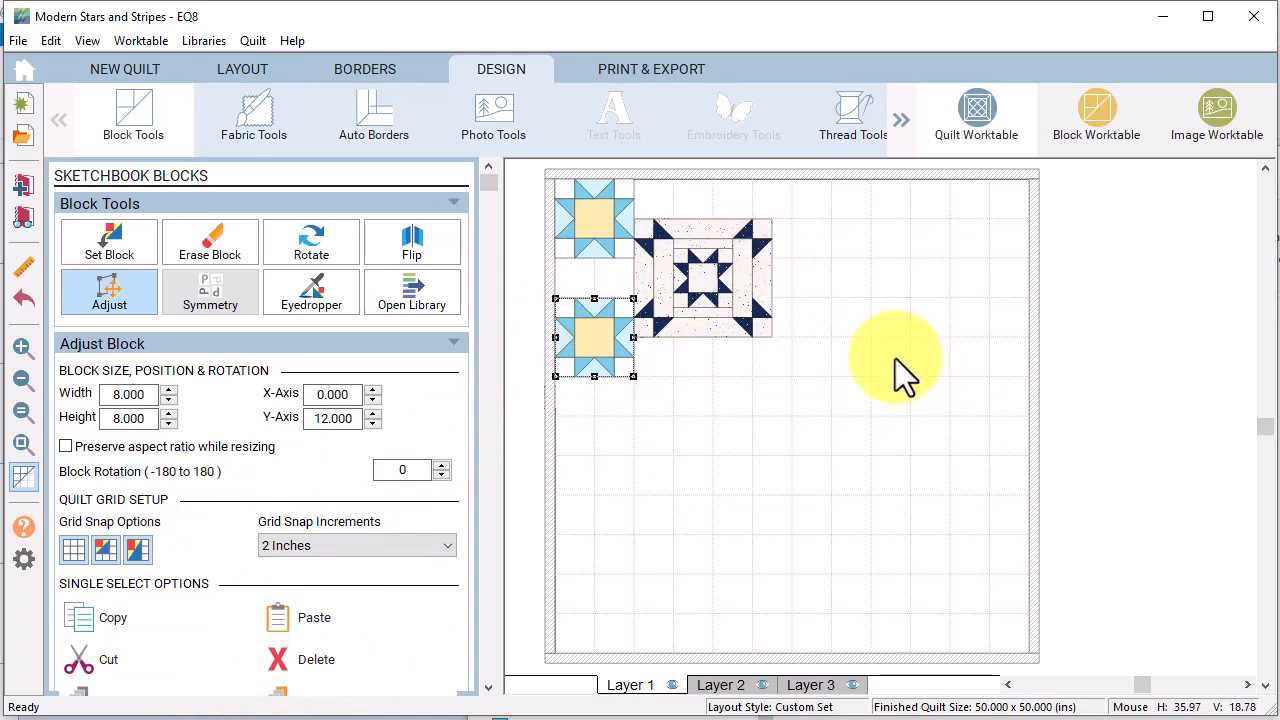
click(110, 620)
click(350, 616)
drag(618, 236, 810, 210)
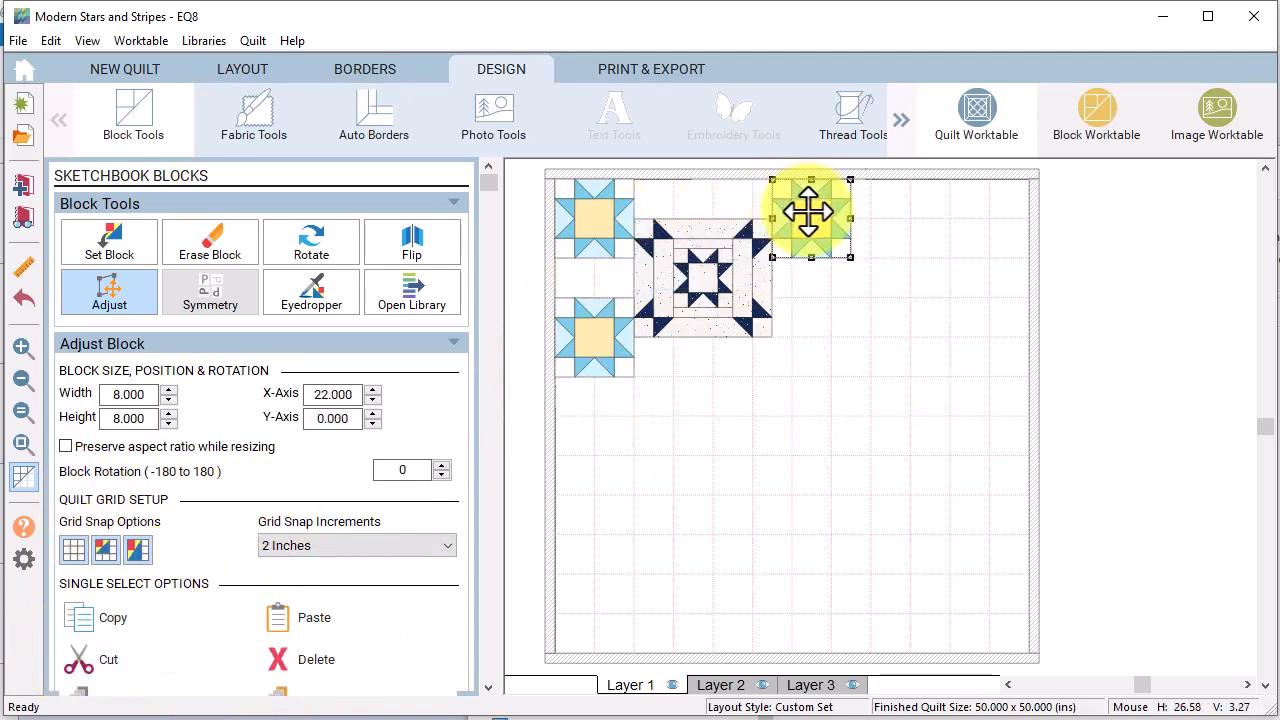
click(310, 617)
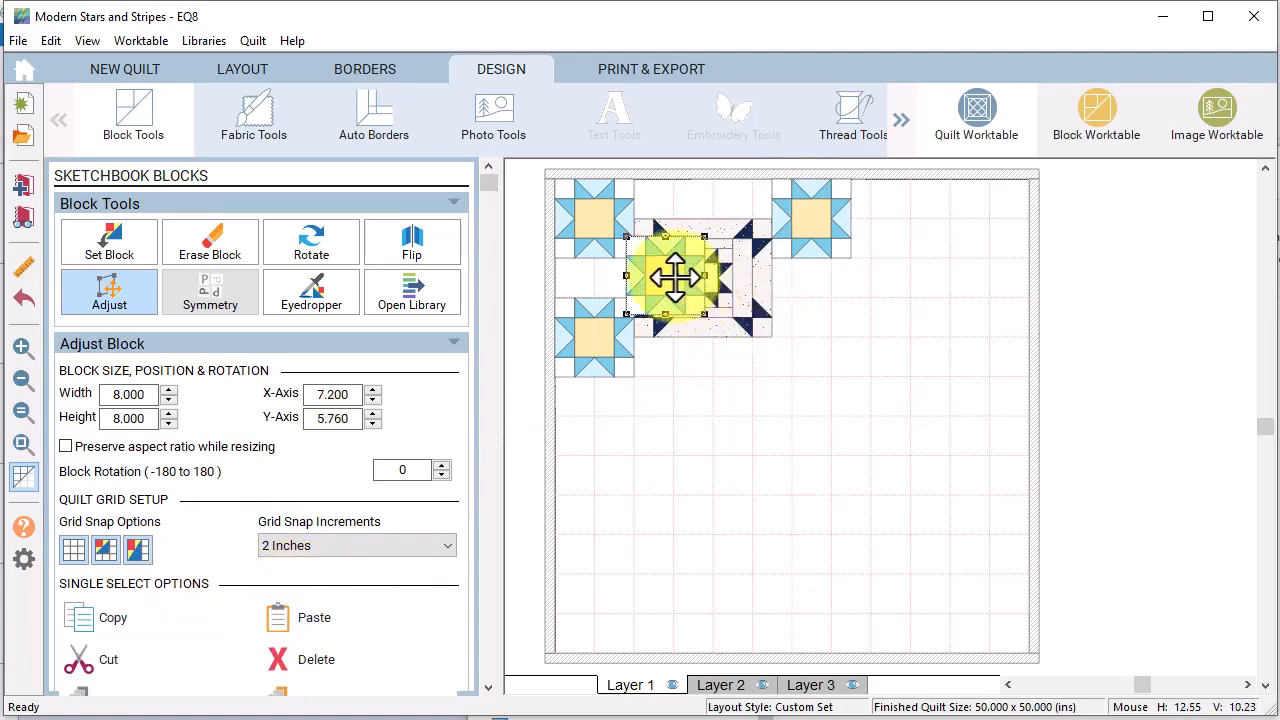
drag(671, 277, 824, 340)
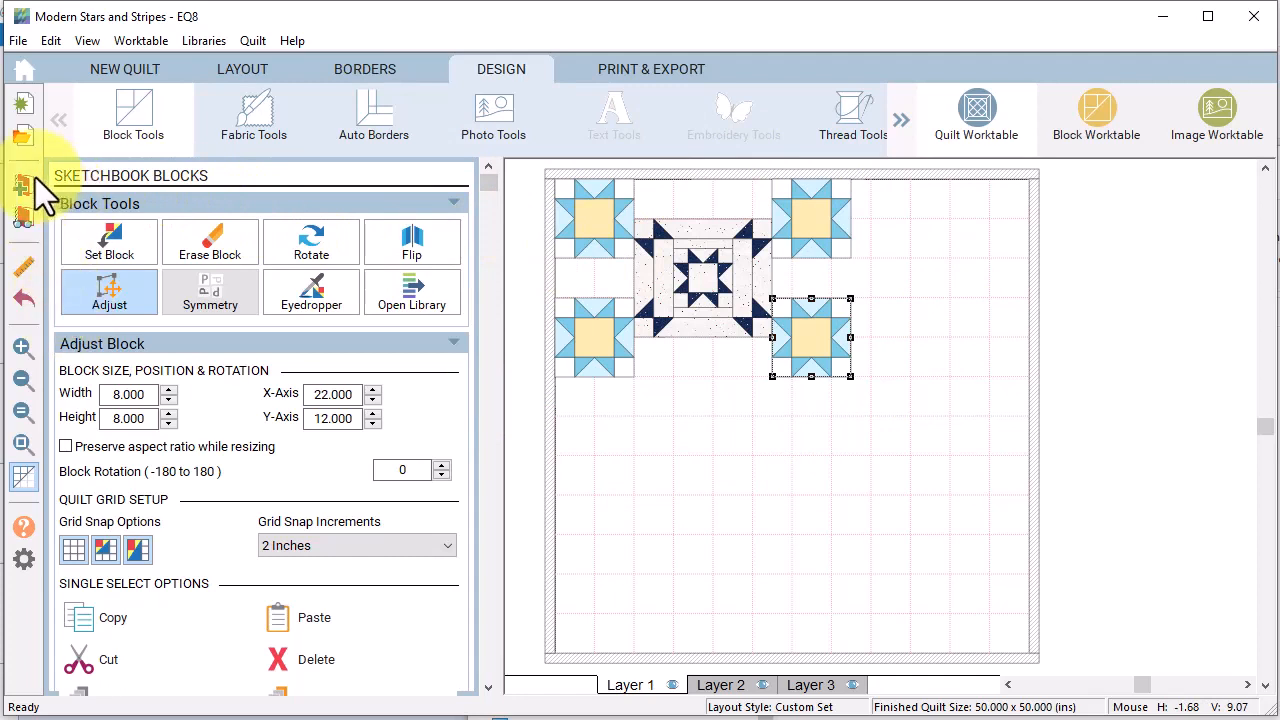
Measure the overall width and height of the arranged blocks with the tape measure
click(23, 268)
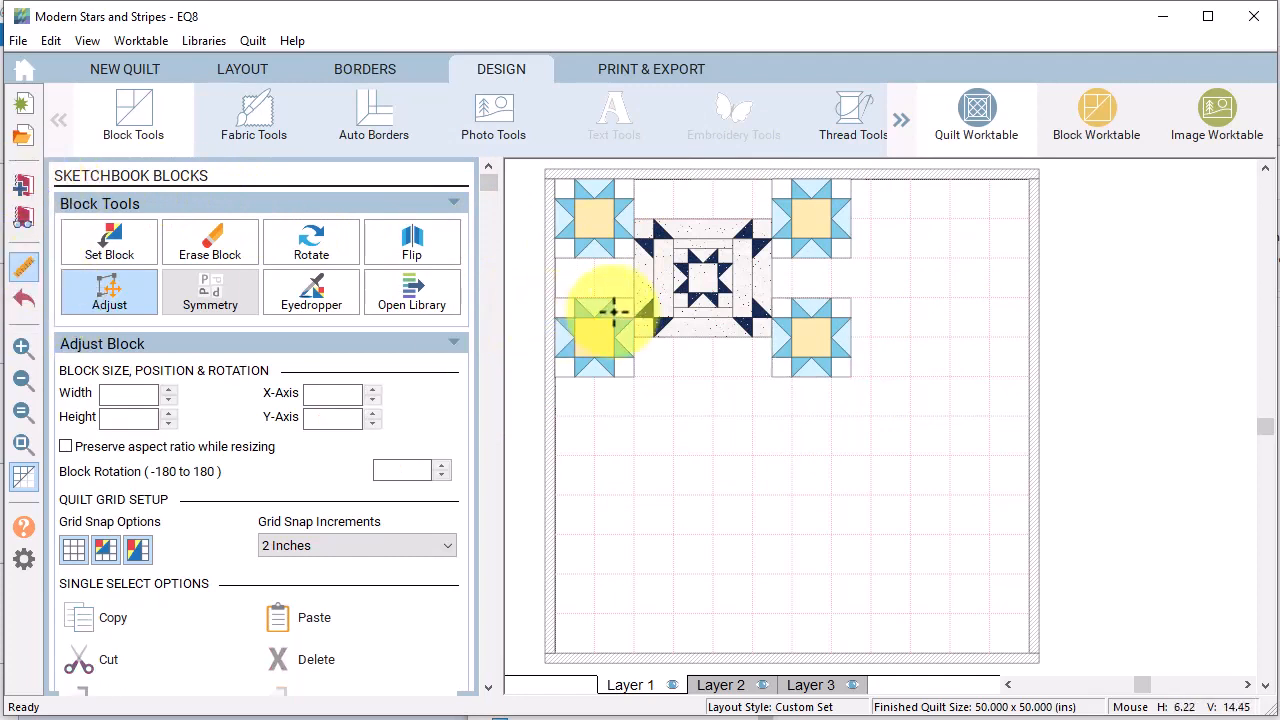
drag(555, 318, 846, 317)
drag(708, 177, 712, 368)
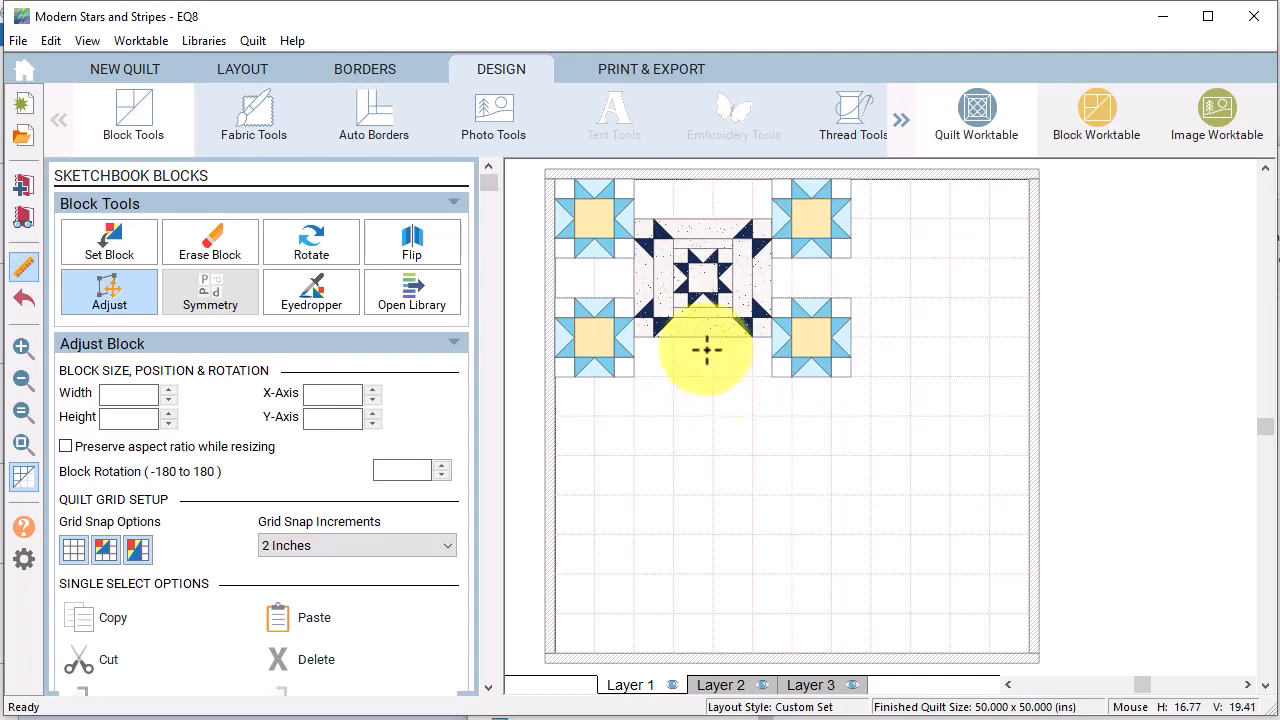
Resize the quilt's center layout to 30 inches wide and 20 inches high
click(255, 66)
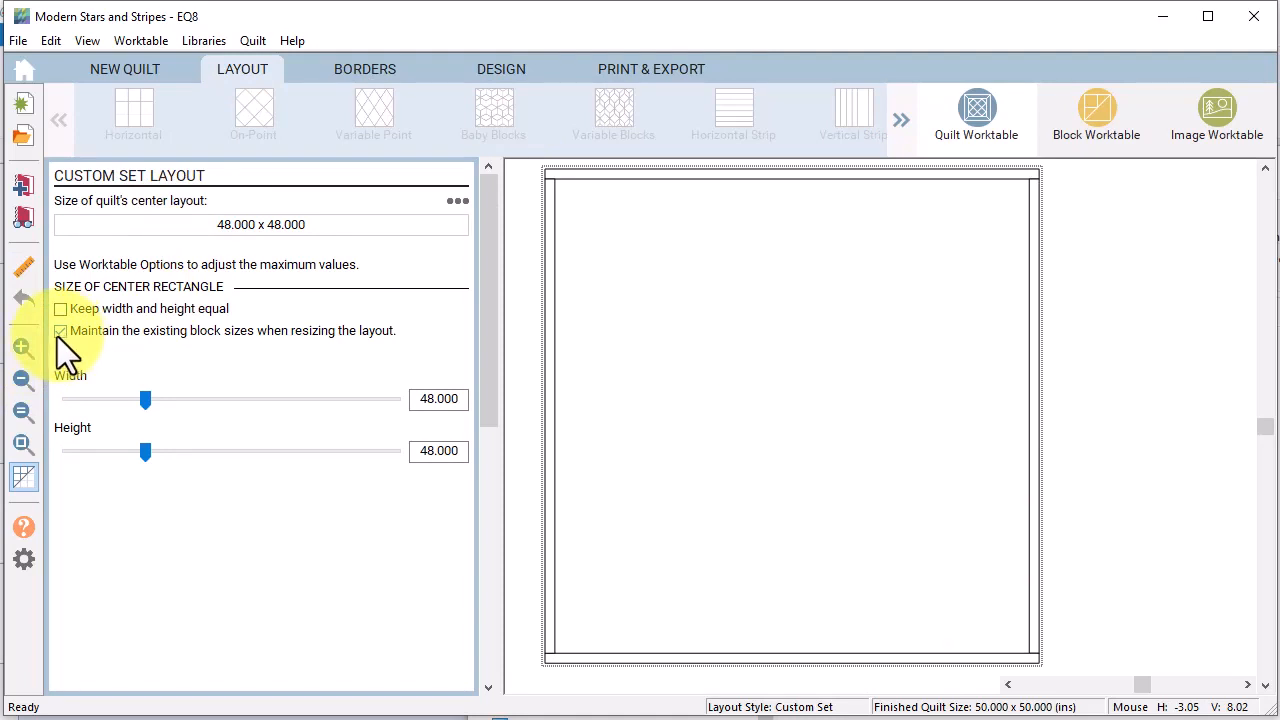
click(418, 400)
text(30)
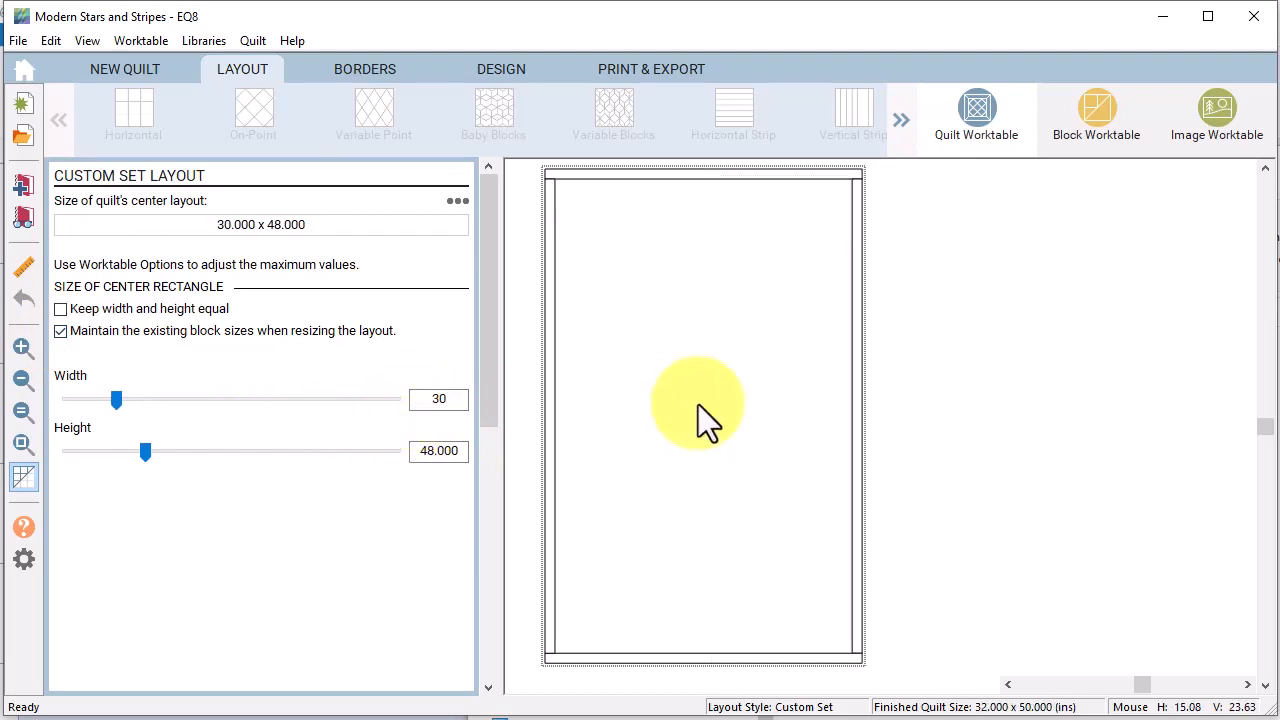
key(Tab)
text(20)
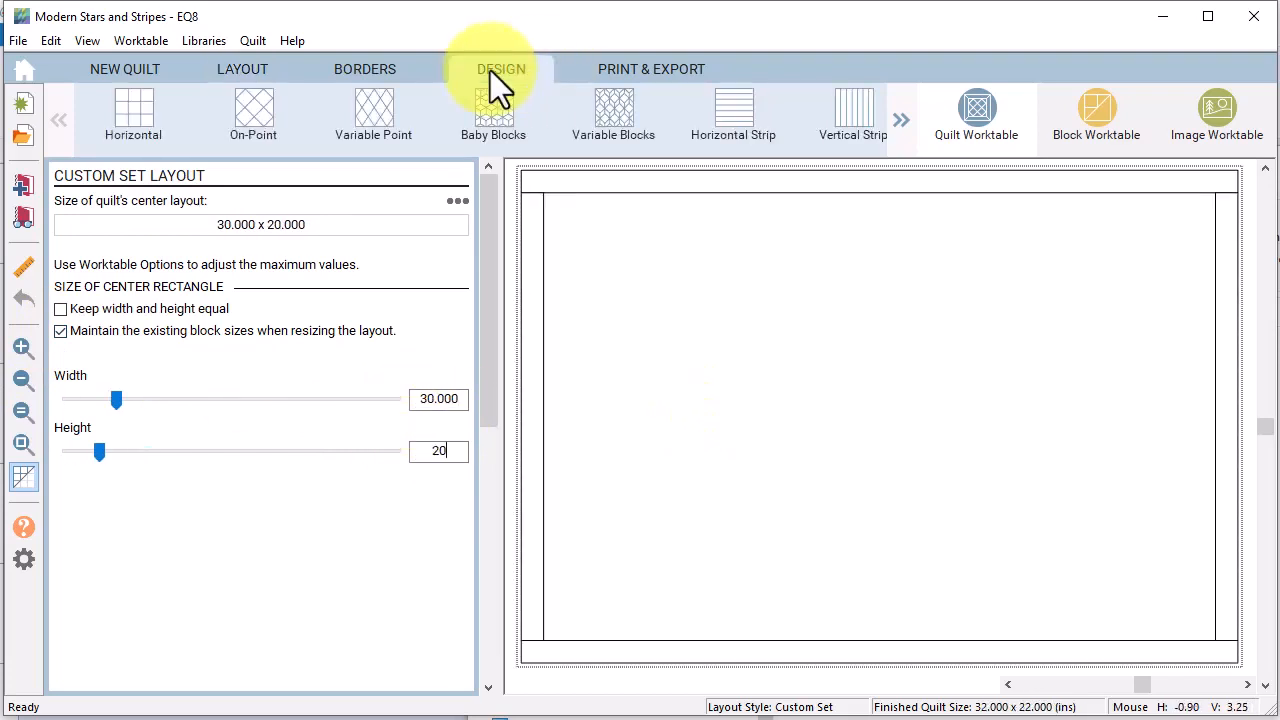
Add a plain block to the Sketchbook blocks and set it onto the quilt design
click(490, 68)
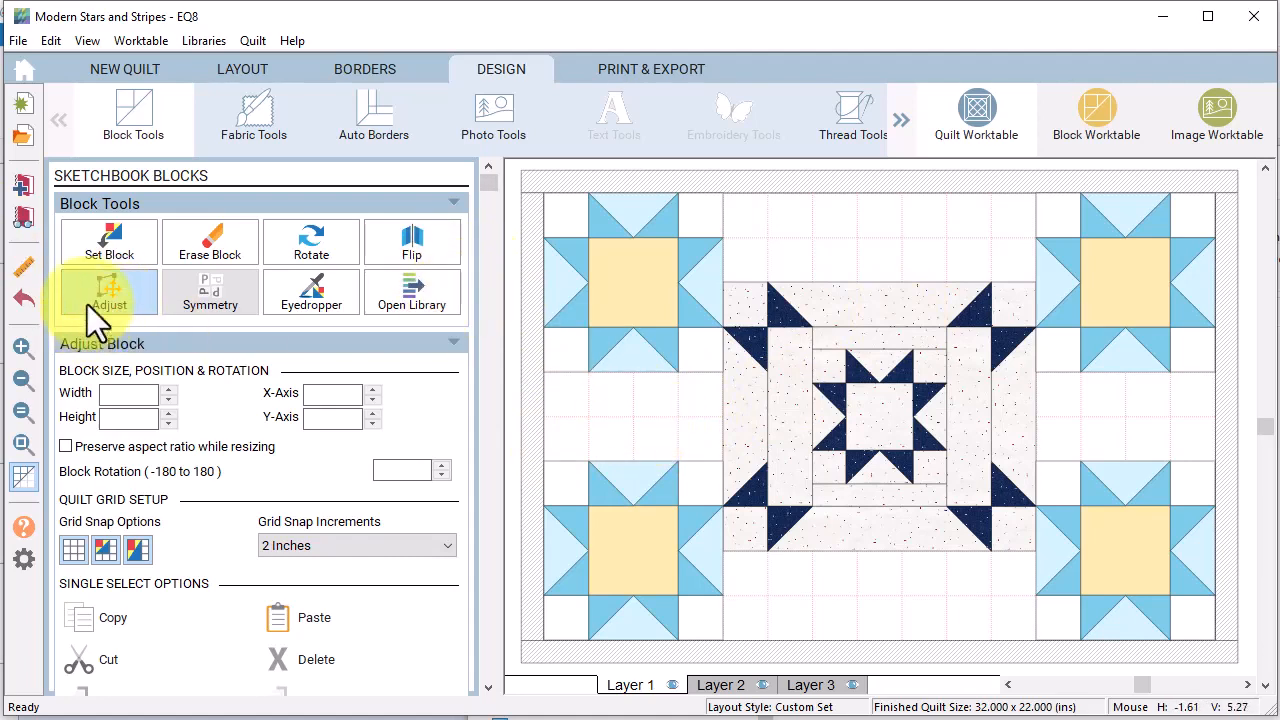
click(108, 244)
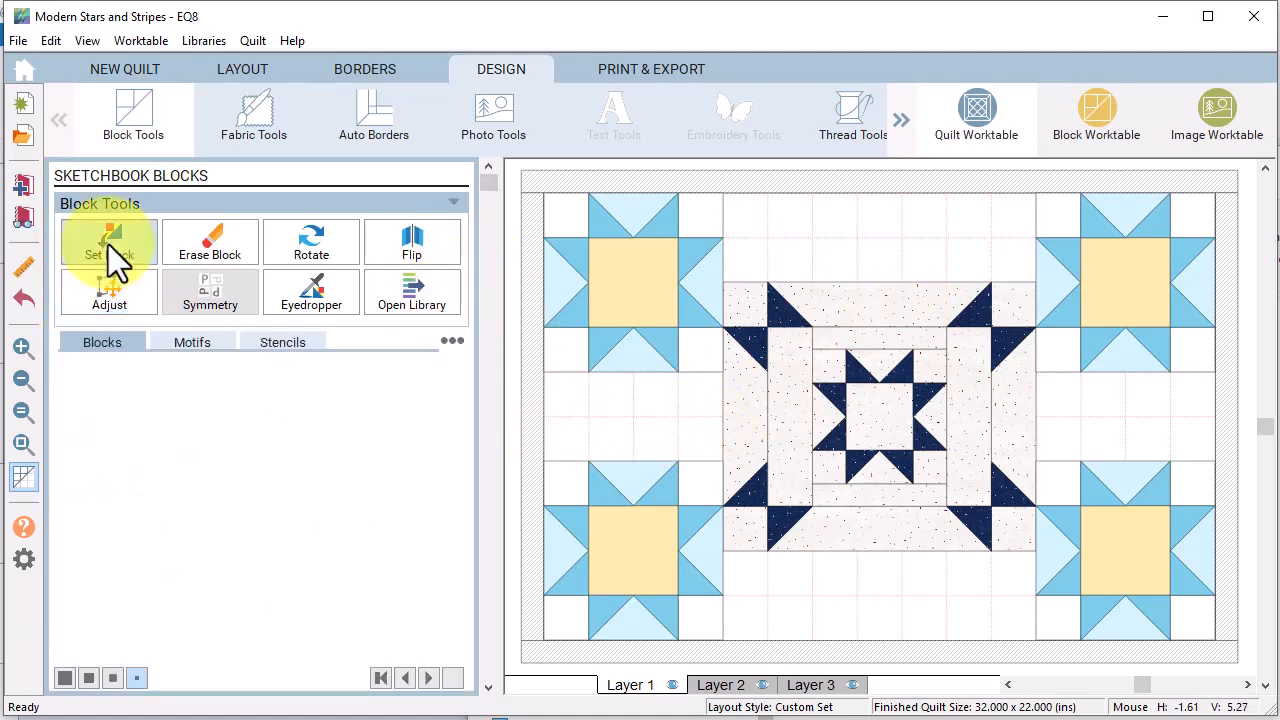
click(455, 341)
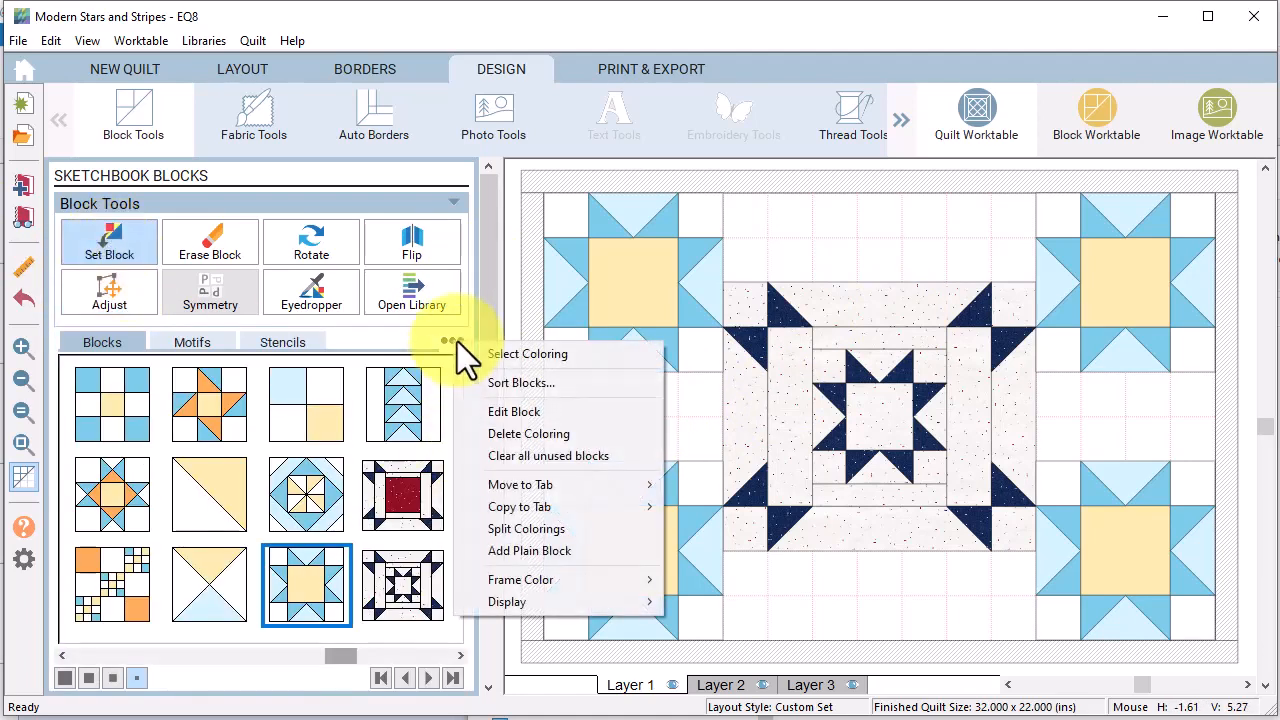
click(523, 551)
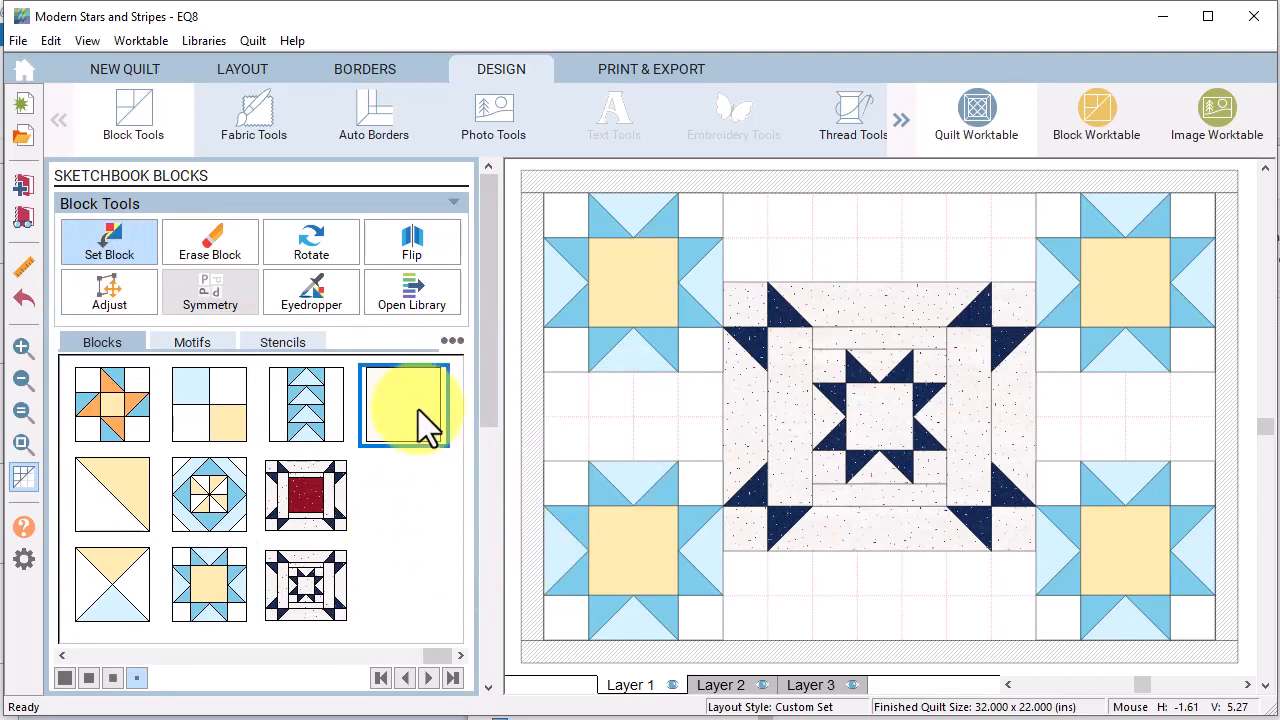
drag(400, 423, 716, 378)
Fit the plain block between the two stars on one side at 8 x 4 inches, positioned at X 0, Y 8
click(135, 300)
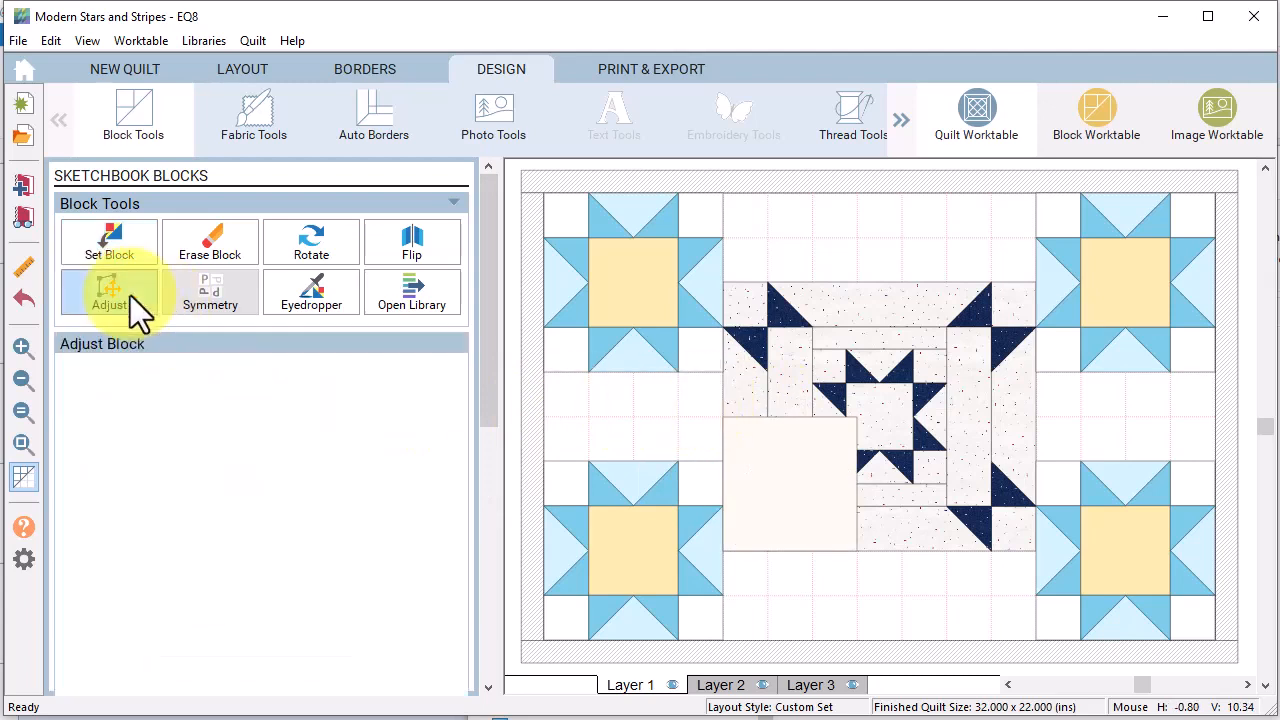
click(768, 490)
drag(765, 480, 586, 434)
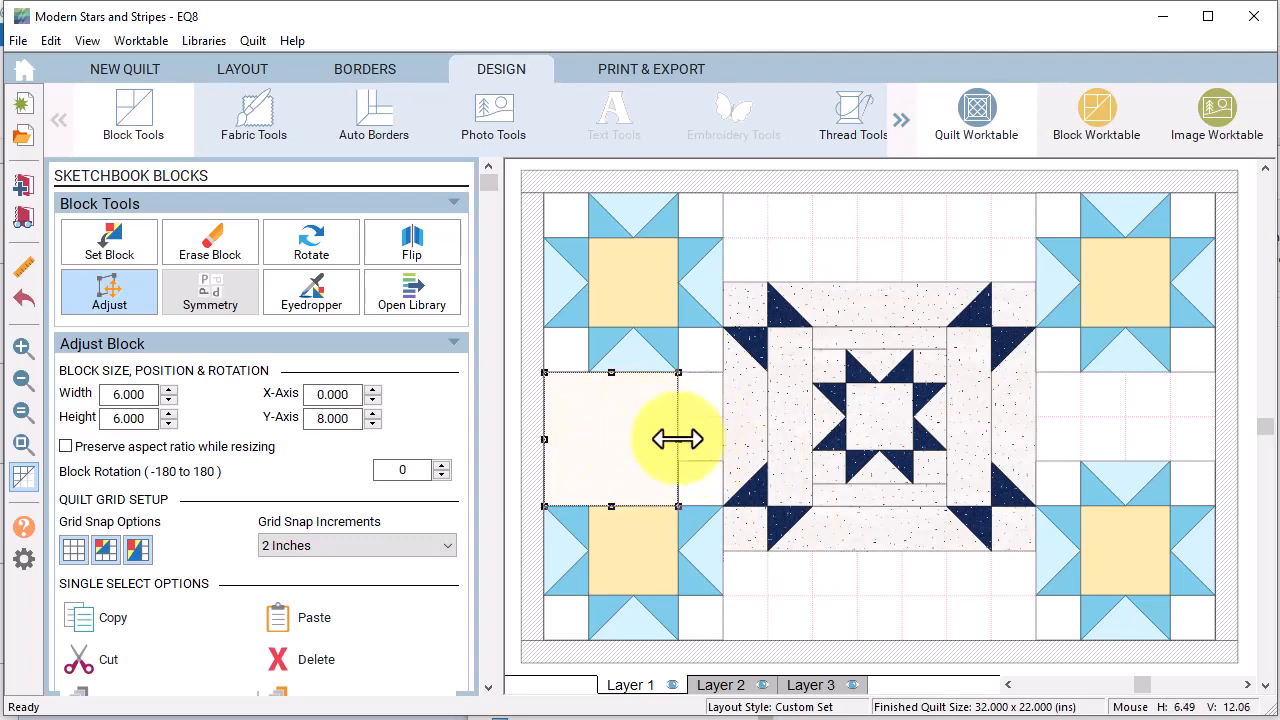
drag(678, 438, 722, 440)
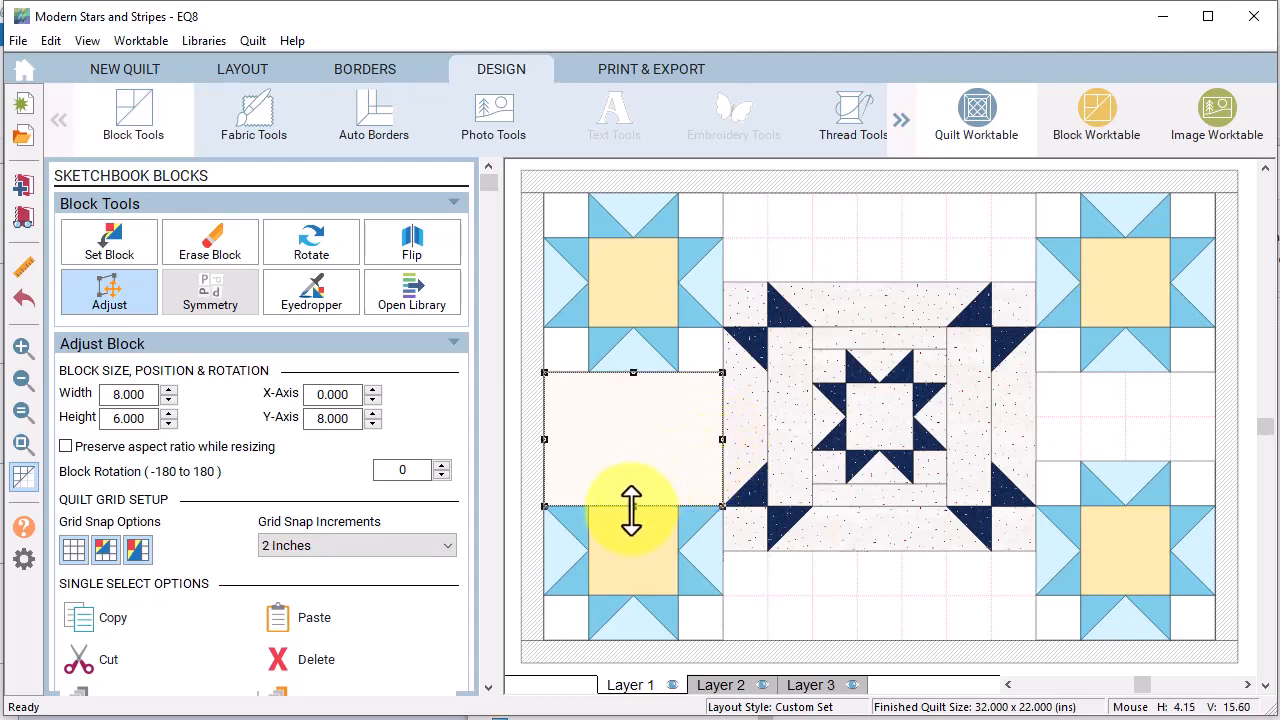
drag(631, 512, 637, 462)
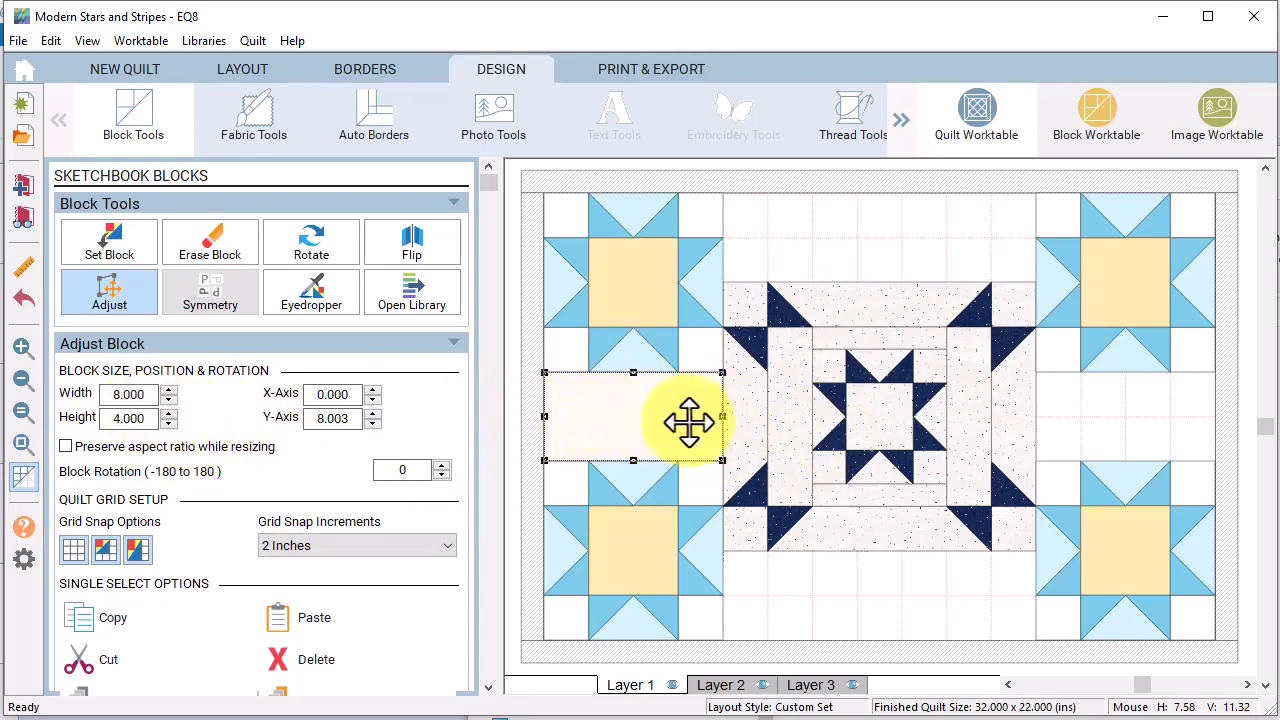
drag(631, 409, 635, 425)
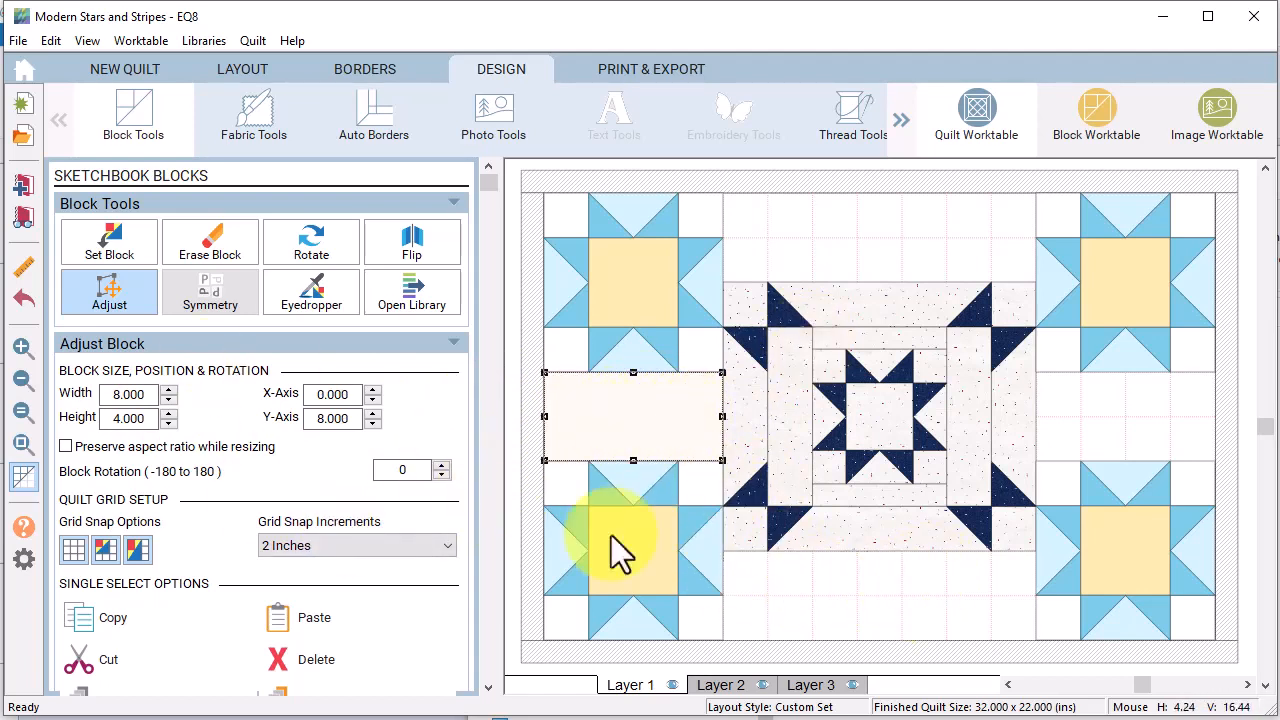
Copy the 8 x 4 inch plain block into the opposite side gap at X 22, Y 8
click(91, 623)
click(322, 626)
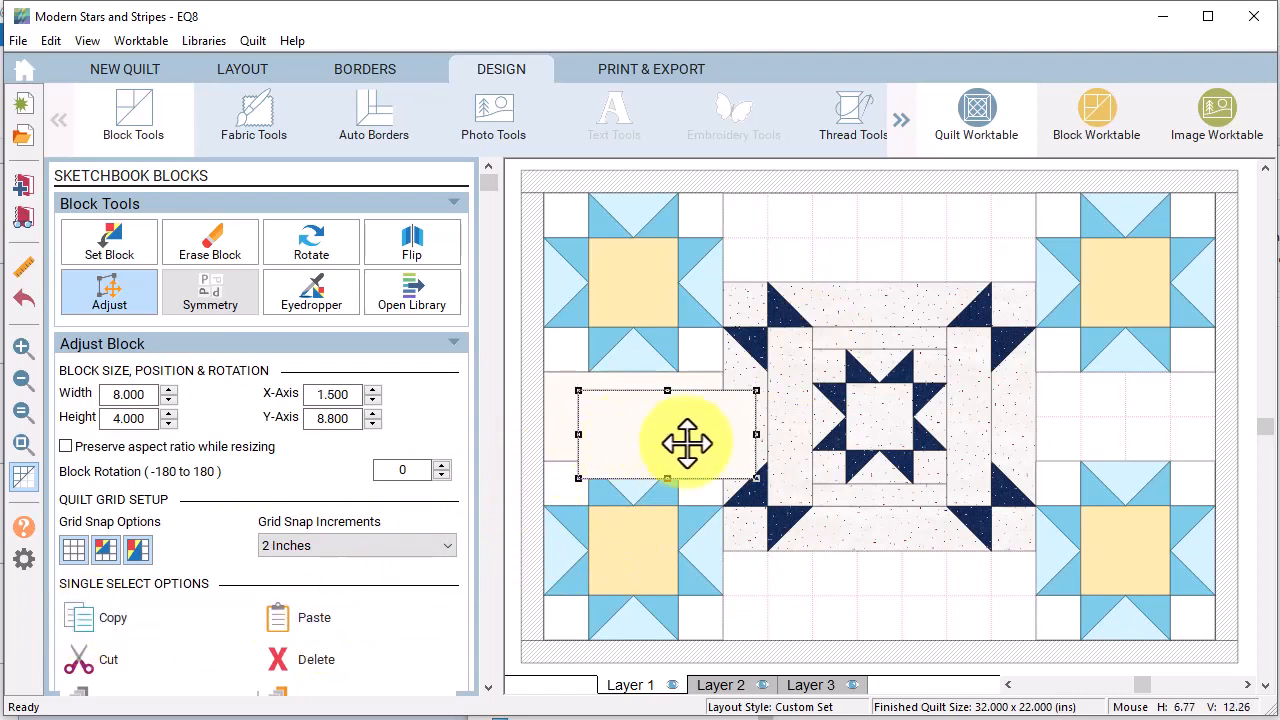
drag(686, 443, 1137, 429)
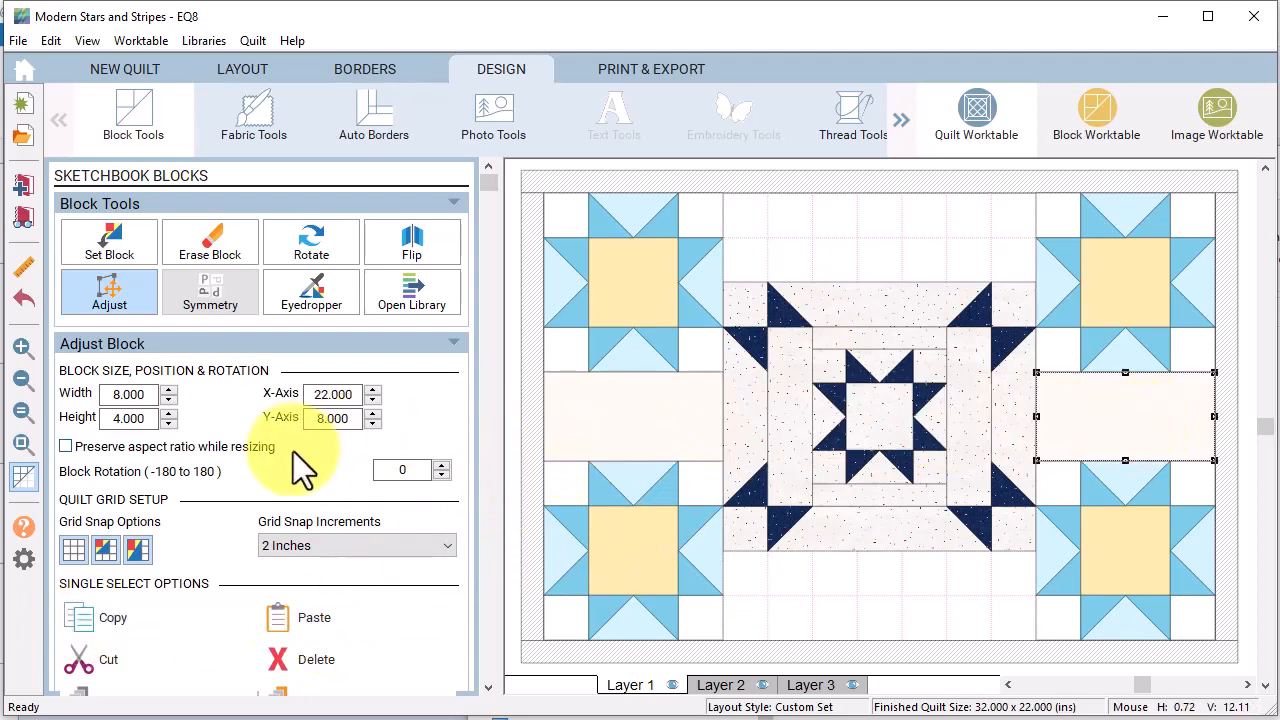
Paste another plain block above the central star block at X 8, Y 0 and widen it to 14 inches
click(302, 612)
drag(682, 450, 796, 242)
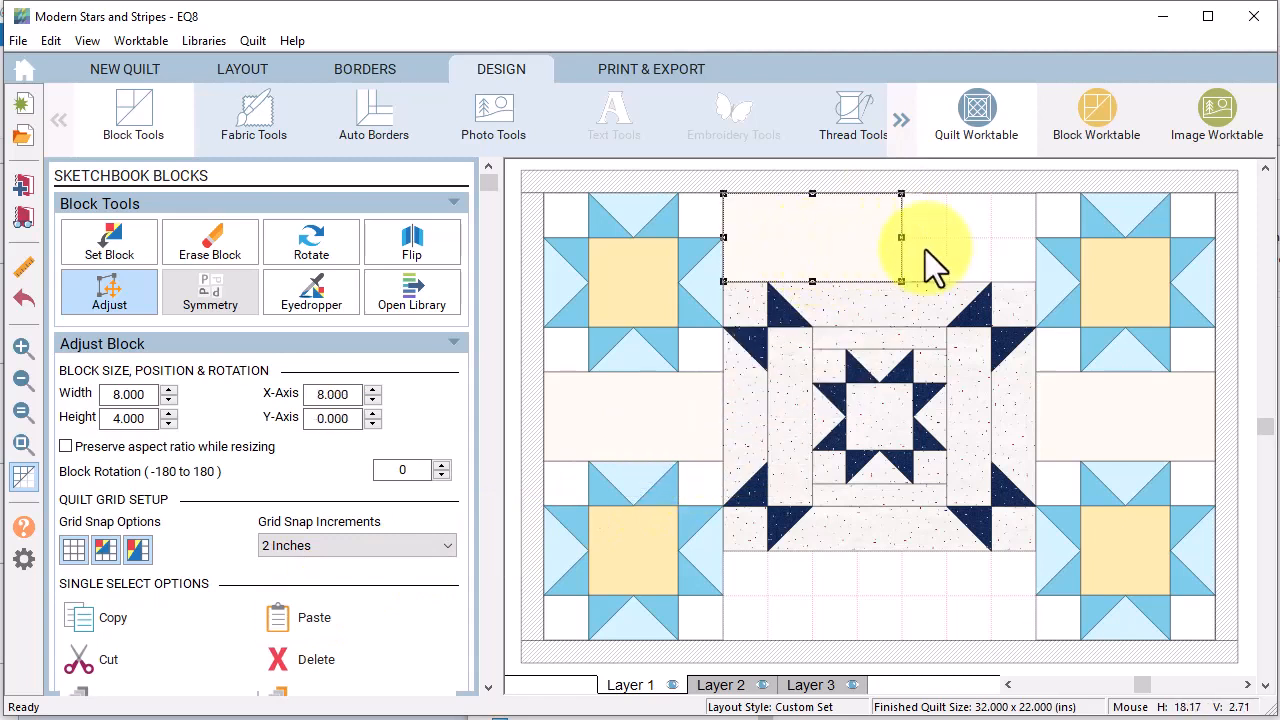
drag(905, 241, 1037, 237)
drag(875, 234, 872, 238)
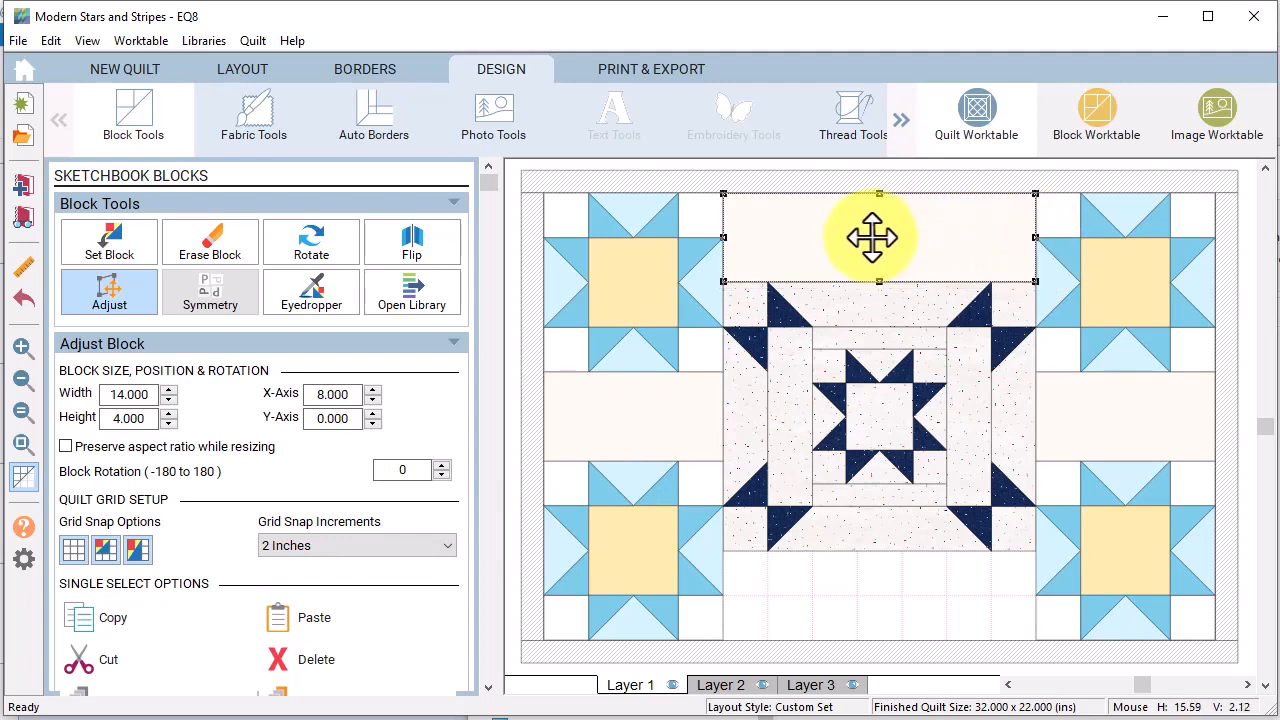
Copy the 14 x 4 inch plain block into the gap below the central star block at X 8, Y 16
click(82, 615)
click(315, 617)
drag(838, 255, 814, 603)
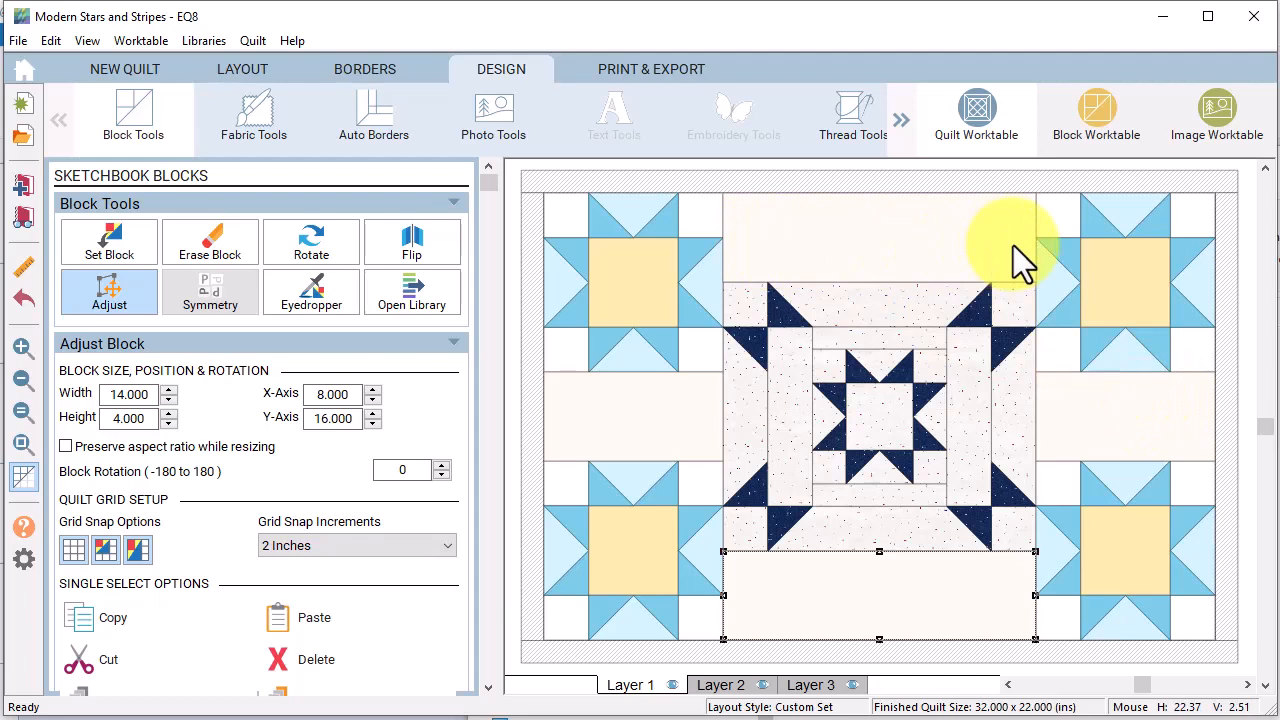
Start a new blank pieced EasyDraw block on the Block Worktable
click(1098, 109)
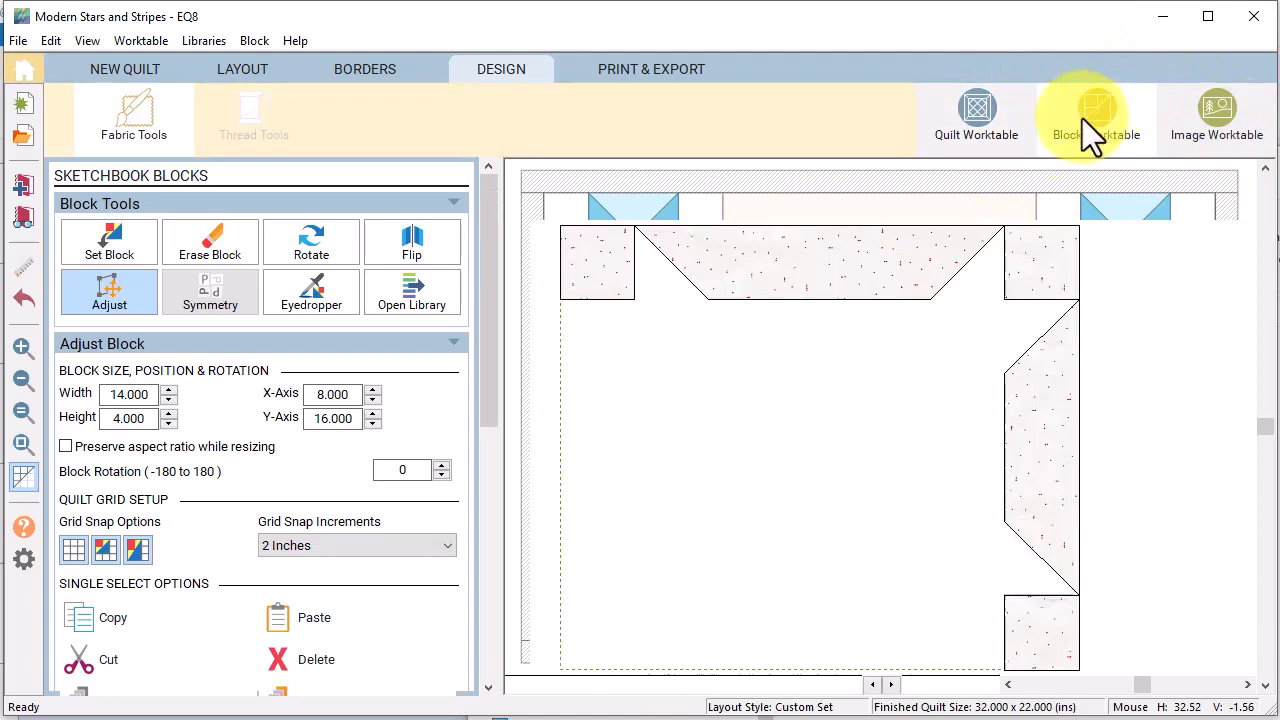
click(131, 64)
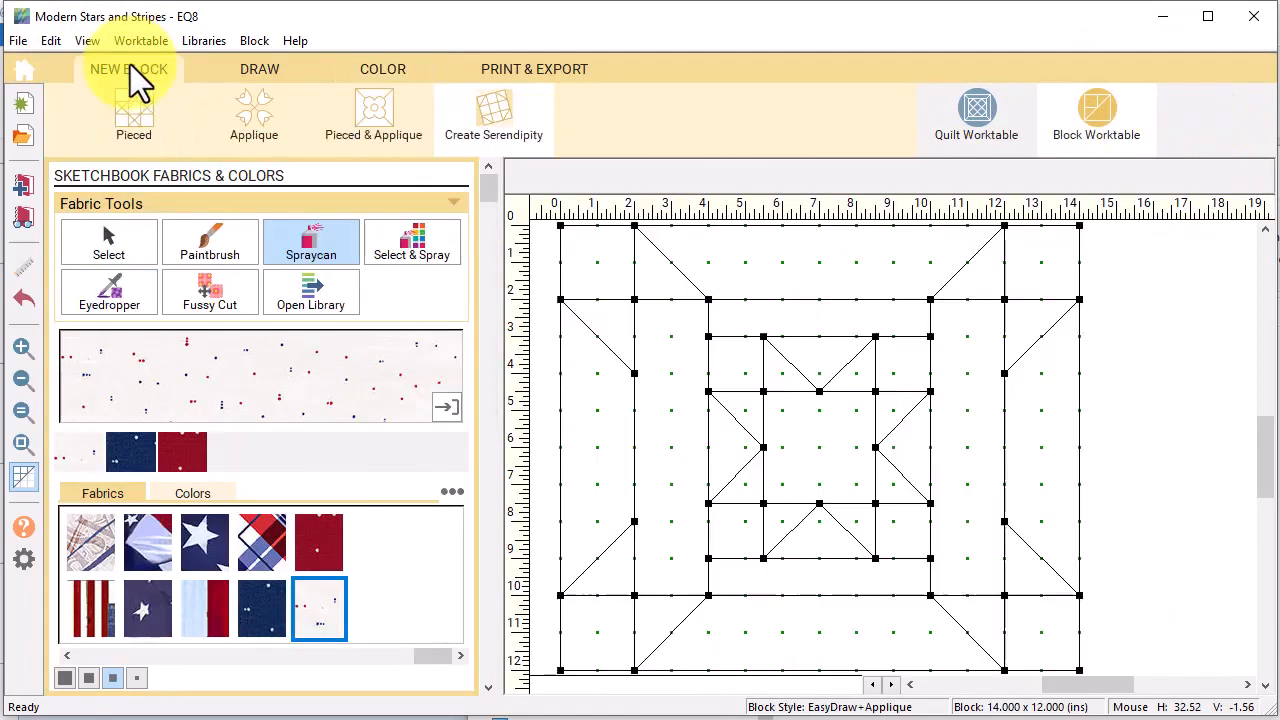
click(128, 118)
click(127, 250)
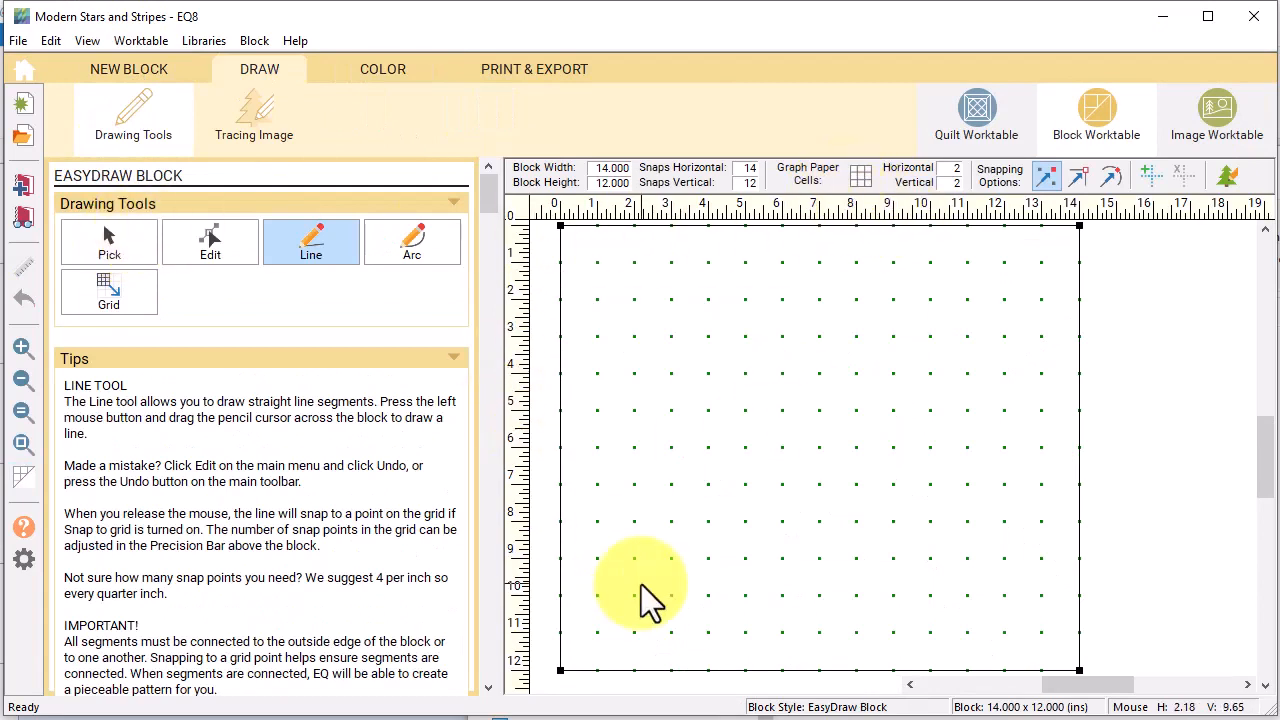
Set the new block's size to 6 x 6 inches with 4 horizontal and 4 vertical snaps
click(594, 167)
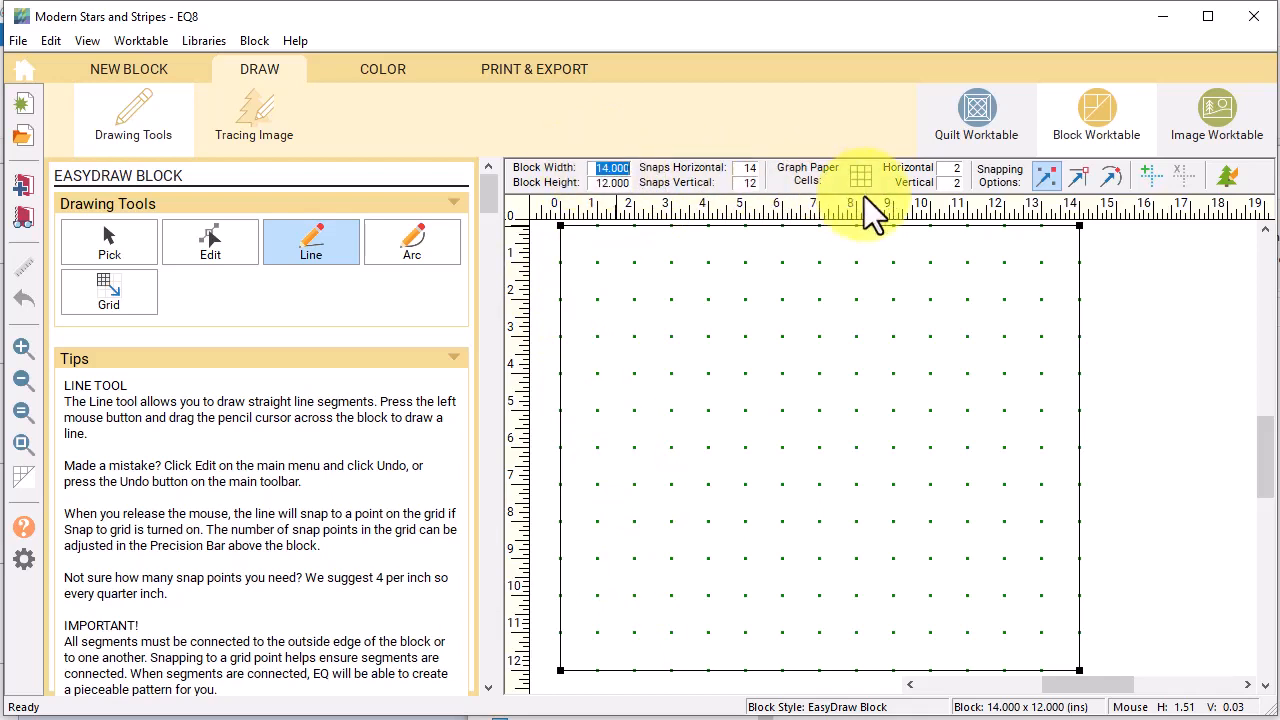
text(6)
key(Tab)
text(6)
key(Tab)
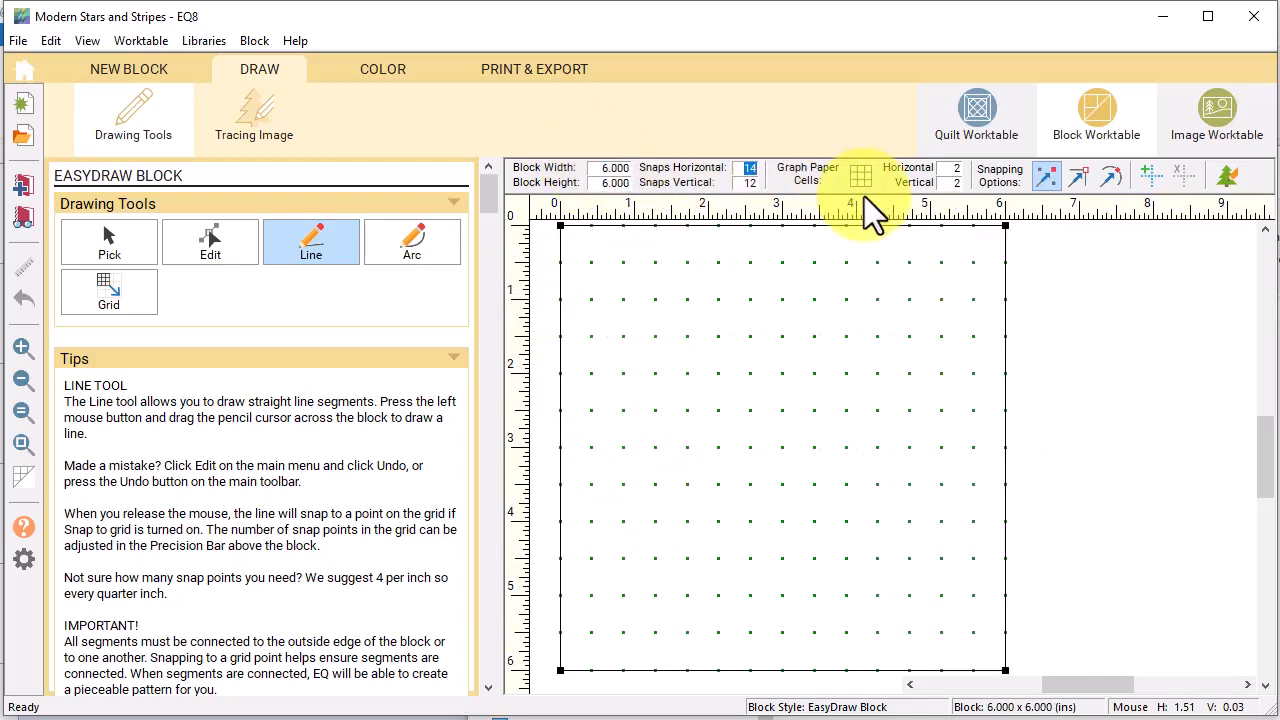
text(4)
key(Tab)
text(4)
key(Tab)
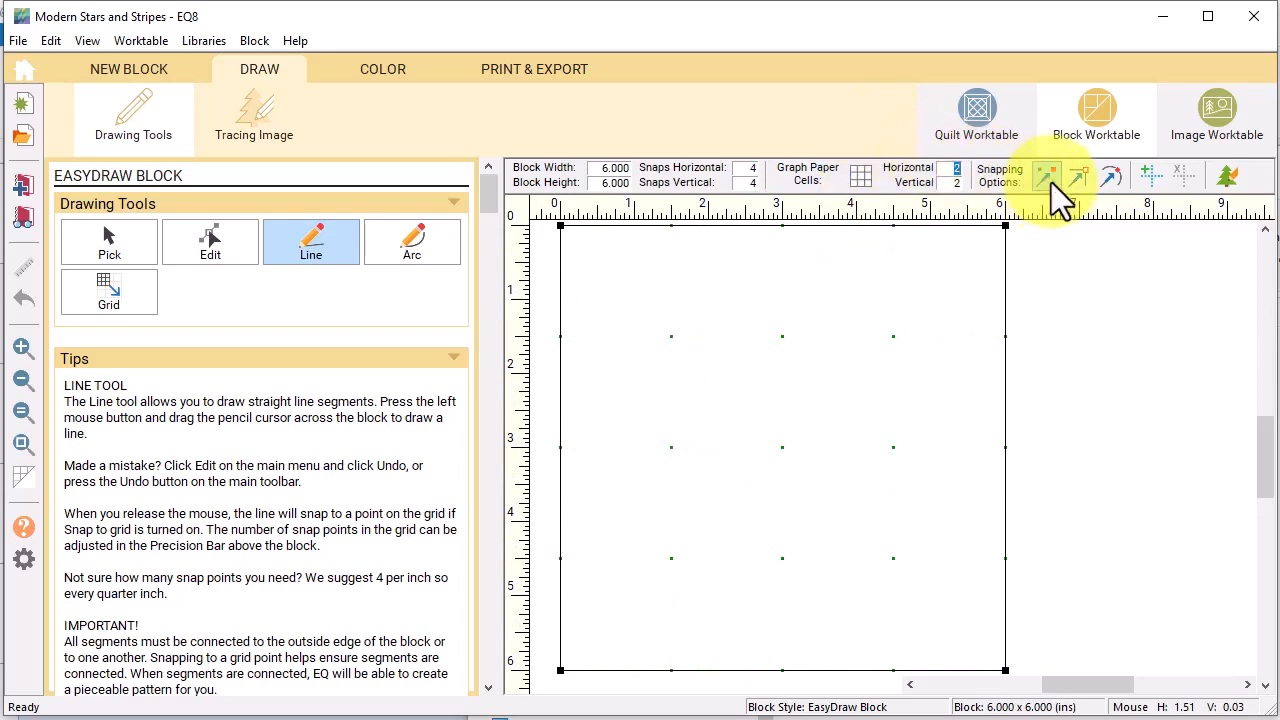
Divide the whole block into vertical stripes with a grid of 4 columns and 1 row
click(114, 299)
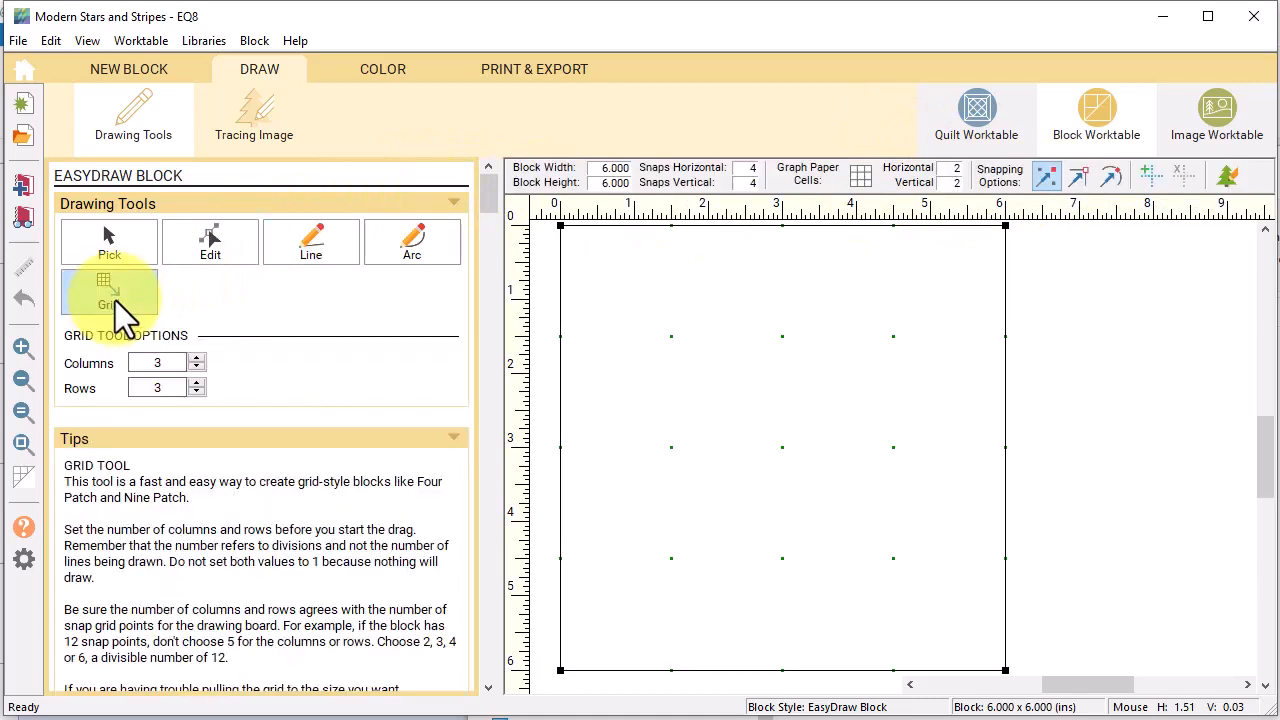
click(196, 393)
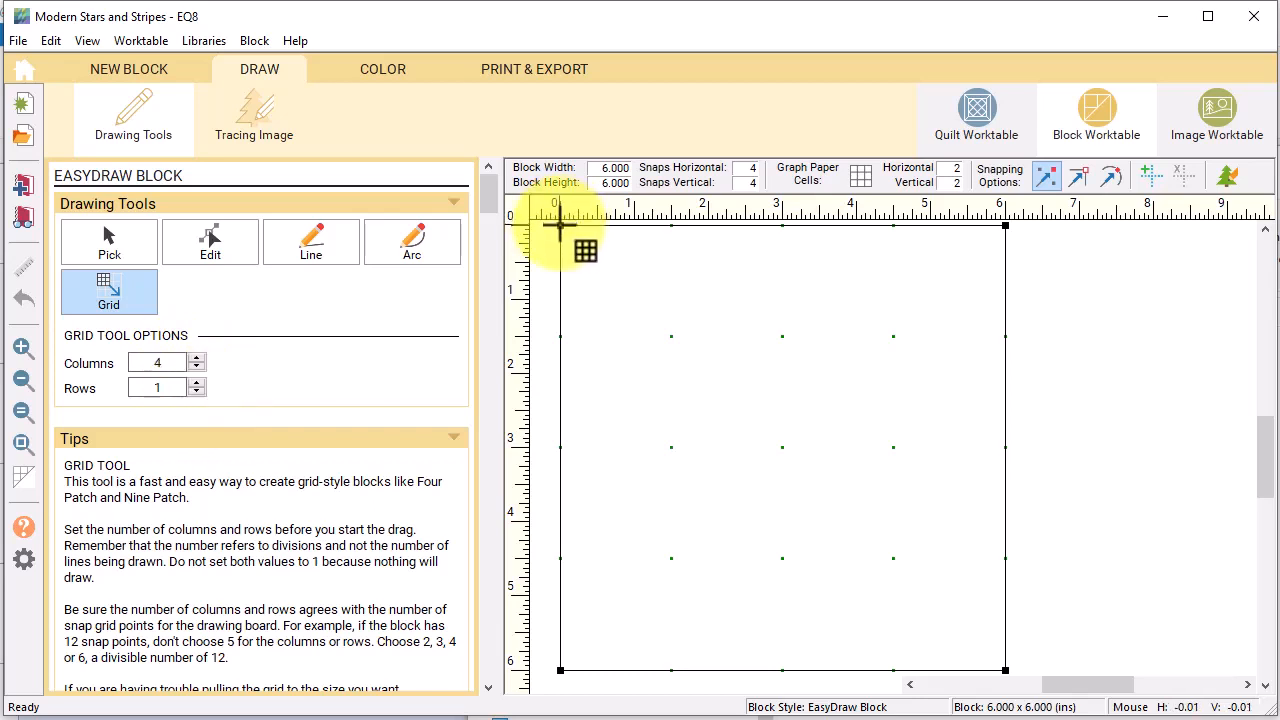
drag(560, 225, 1008, 668)
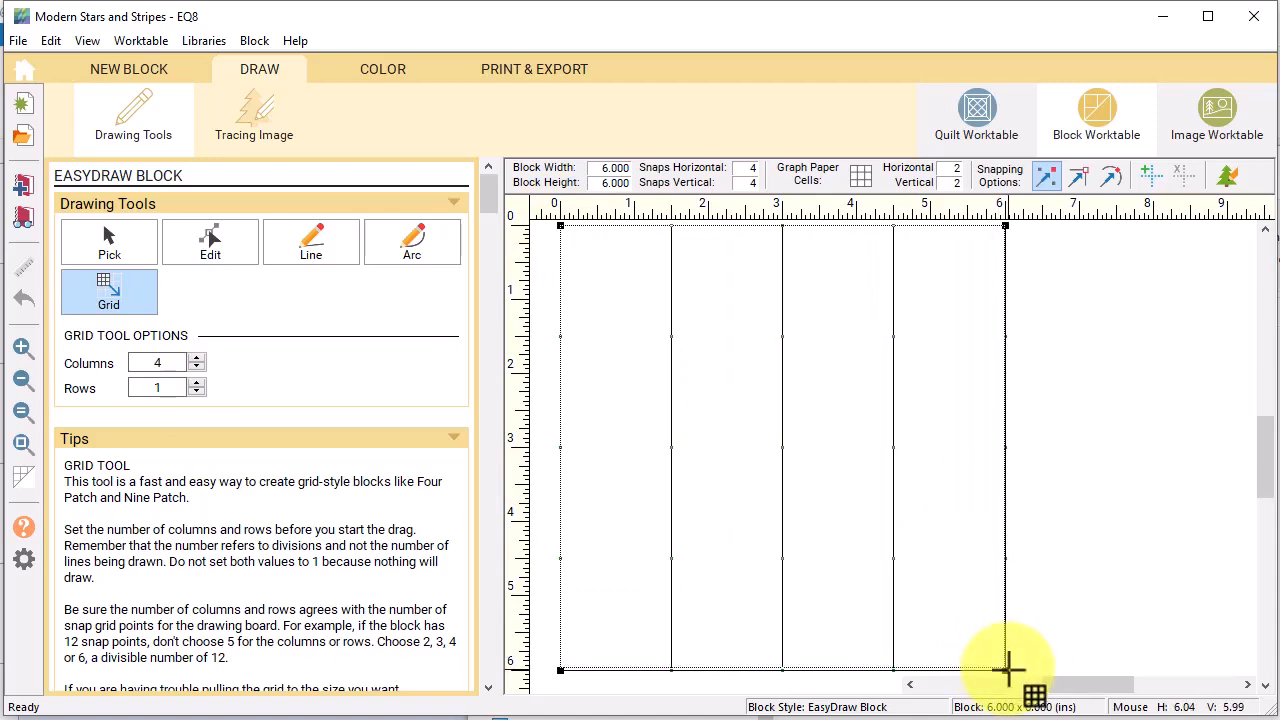
Color the four stripes alternately in the red and white dotted fabrics, starting with red, and add the block to the Sketchbook
click(383, 69)
click(308, 252)
click(182, 452)
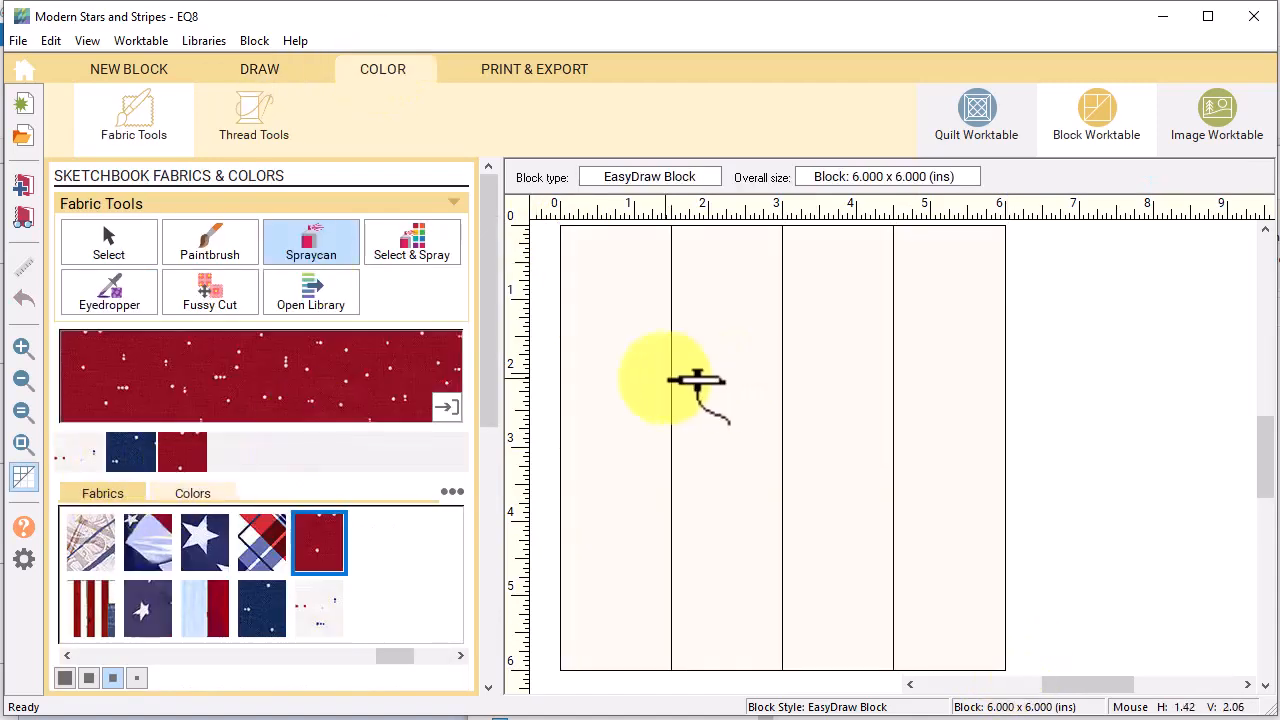
click(697, 380)
click(88, 455)
click(210, 242)
click(725, 440)
click(957, 396)
click(20, 188)
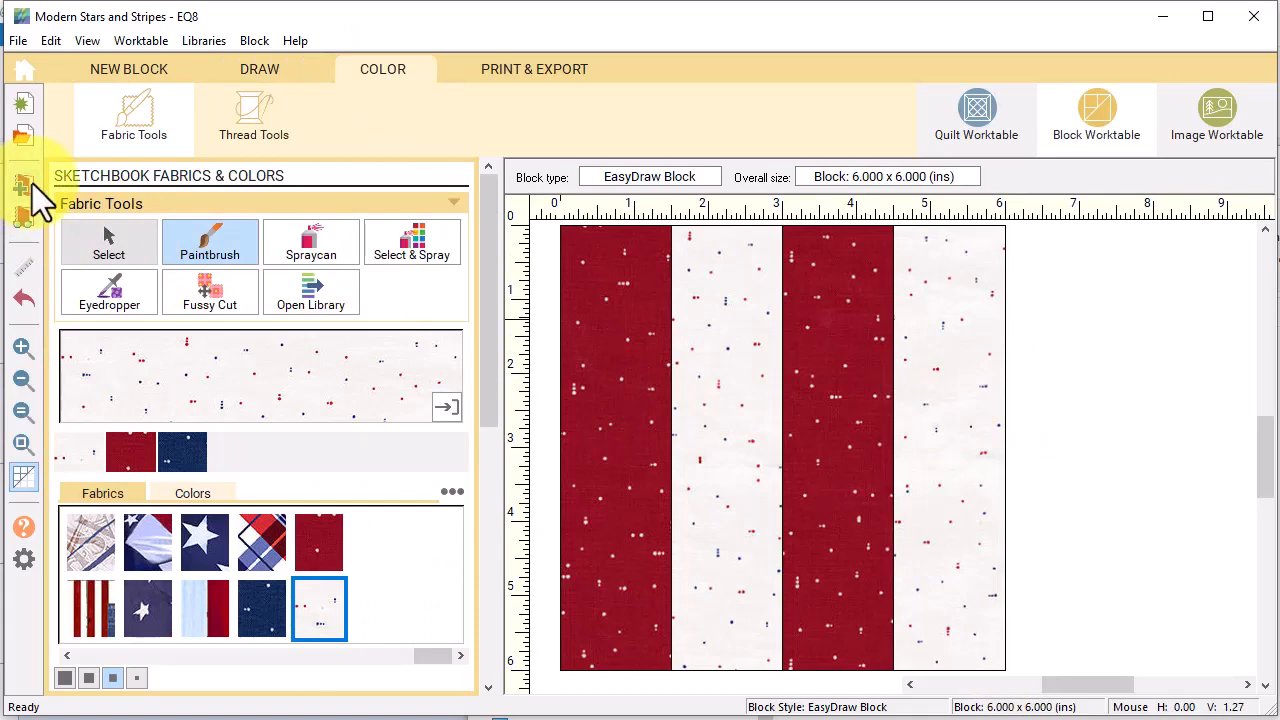
Delete the first and third dividing lines of the striped block, keeping only the centre line
click(259, 69)
click(110, 238)
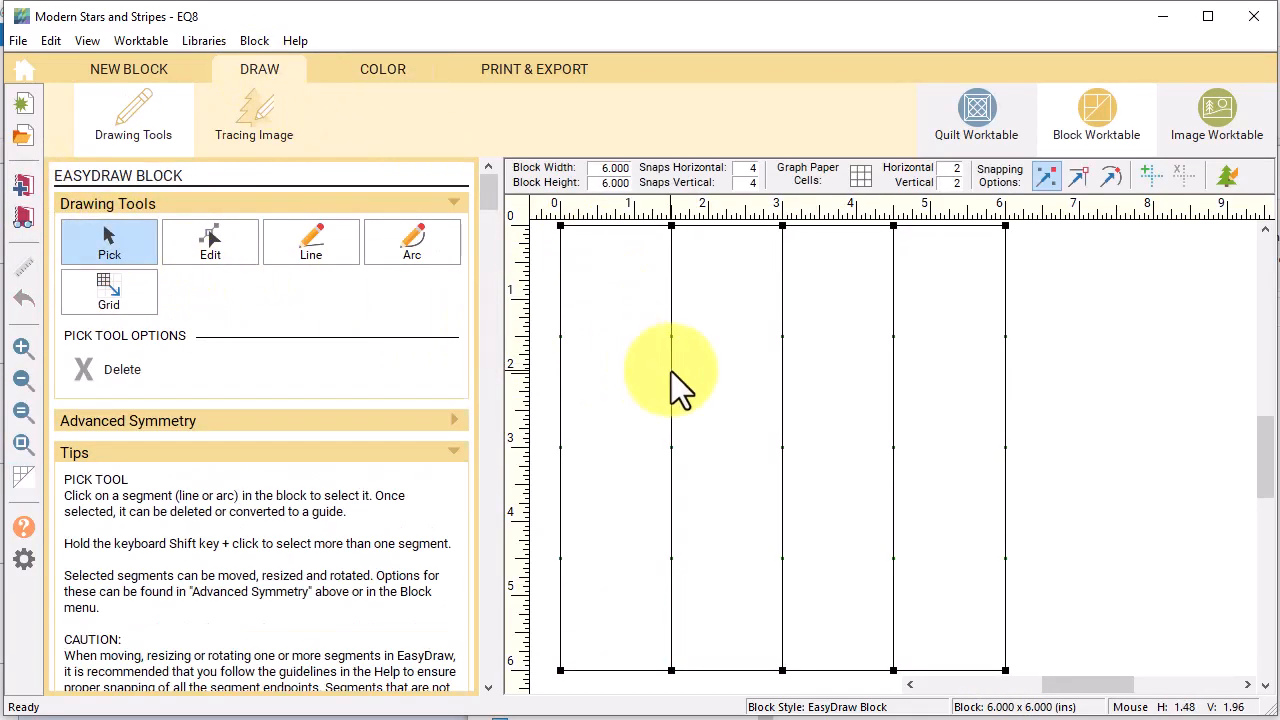
click(670, 377)
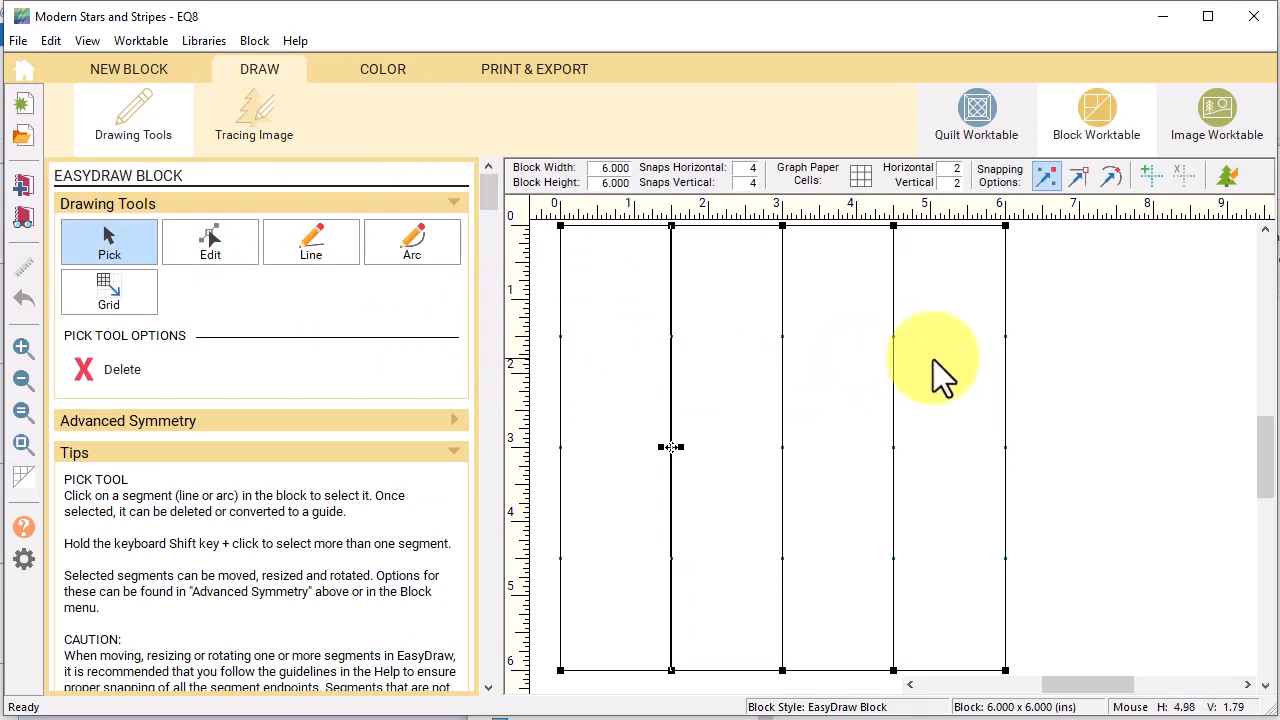
key(Delete)
click(891, 359)
key(Delete)
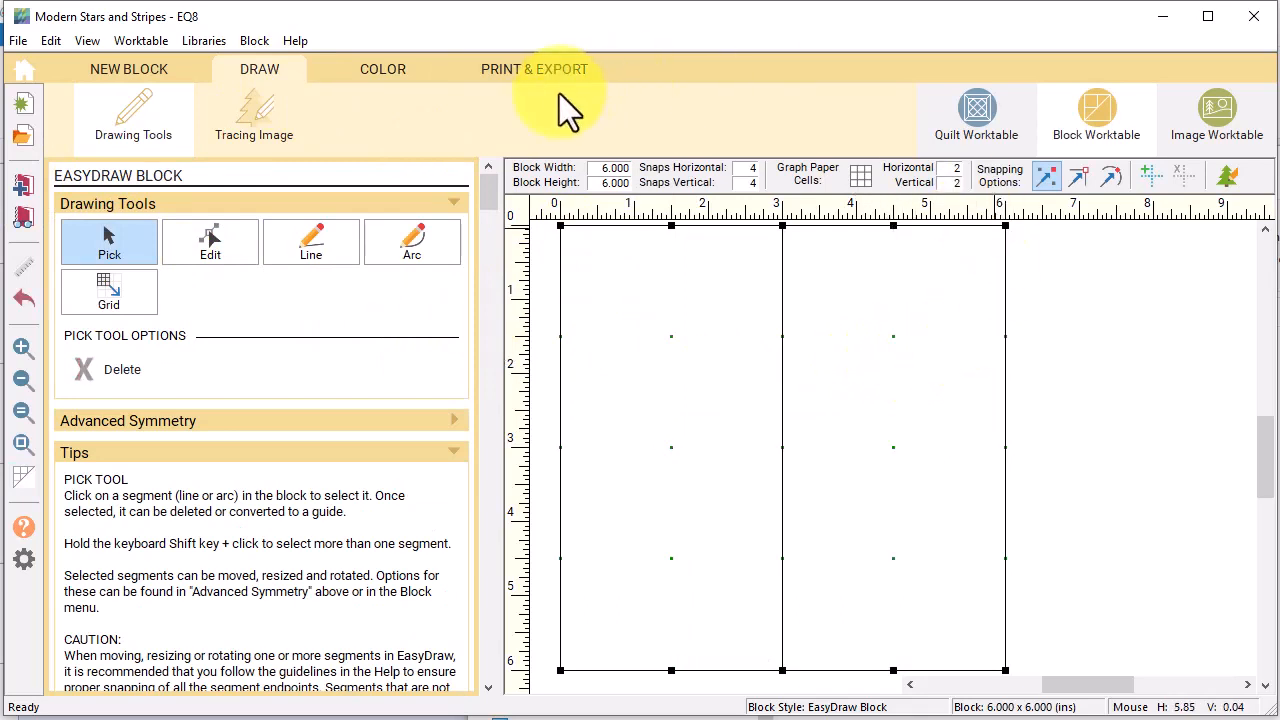
Paint the block's second half with the white dotted fabric and save the two-stripe block to the Sketchbook
click(385, 74)
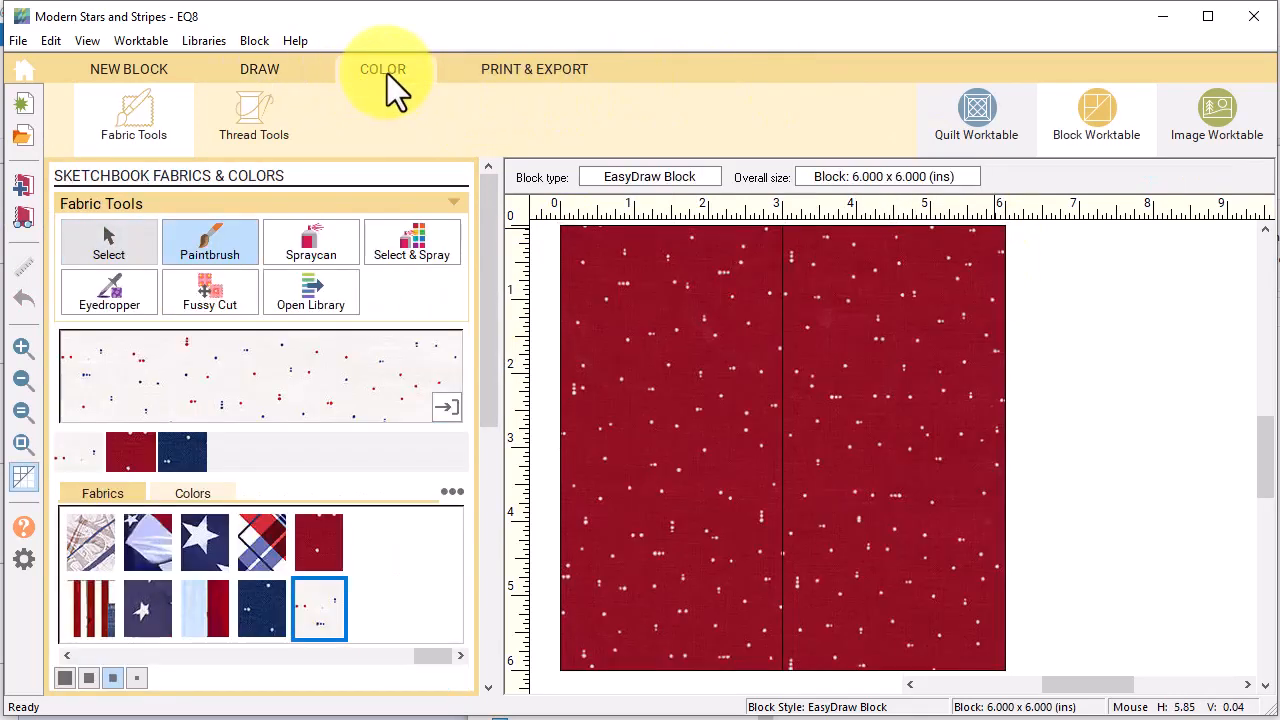
click(863, 423)
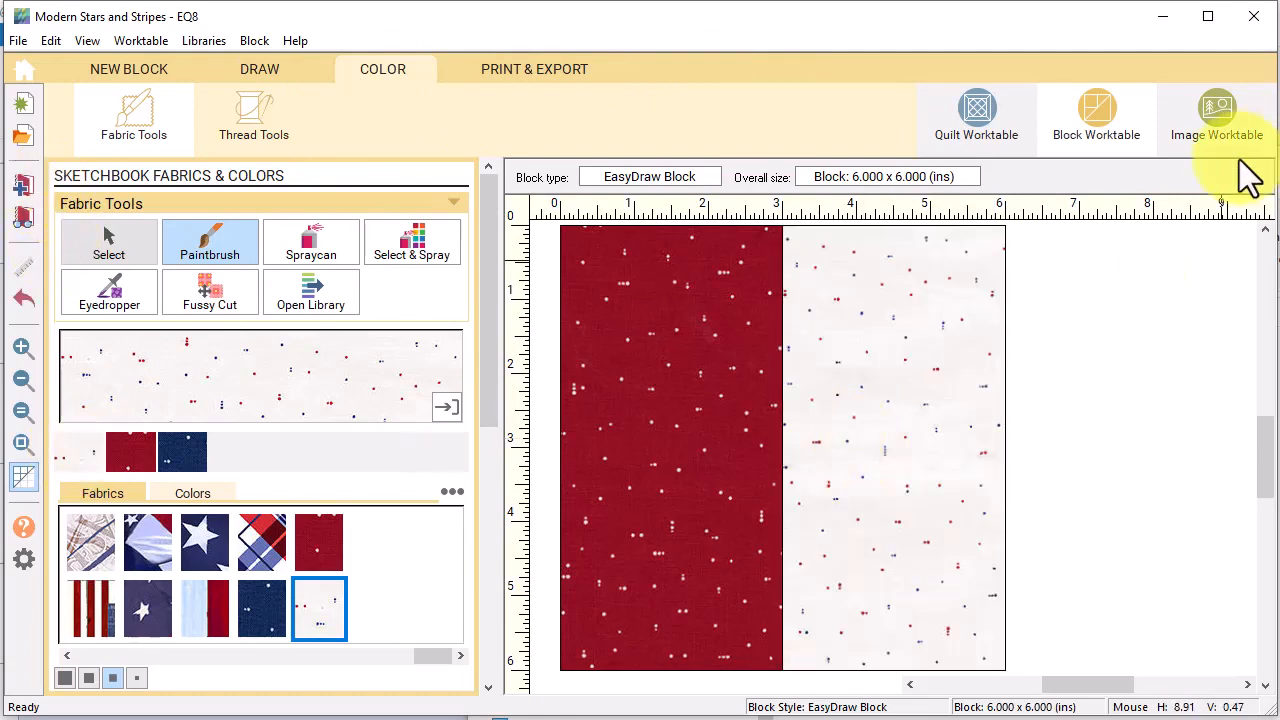
Return to the Quilt Worktable and set the four-stripe block into the plain spaces between the corner stars on both sides
click(977, 127)
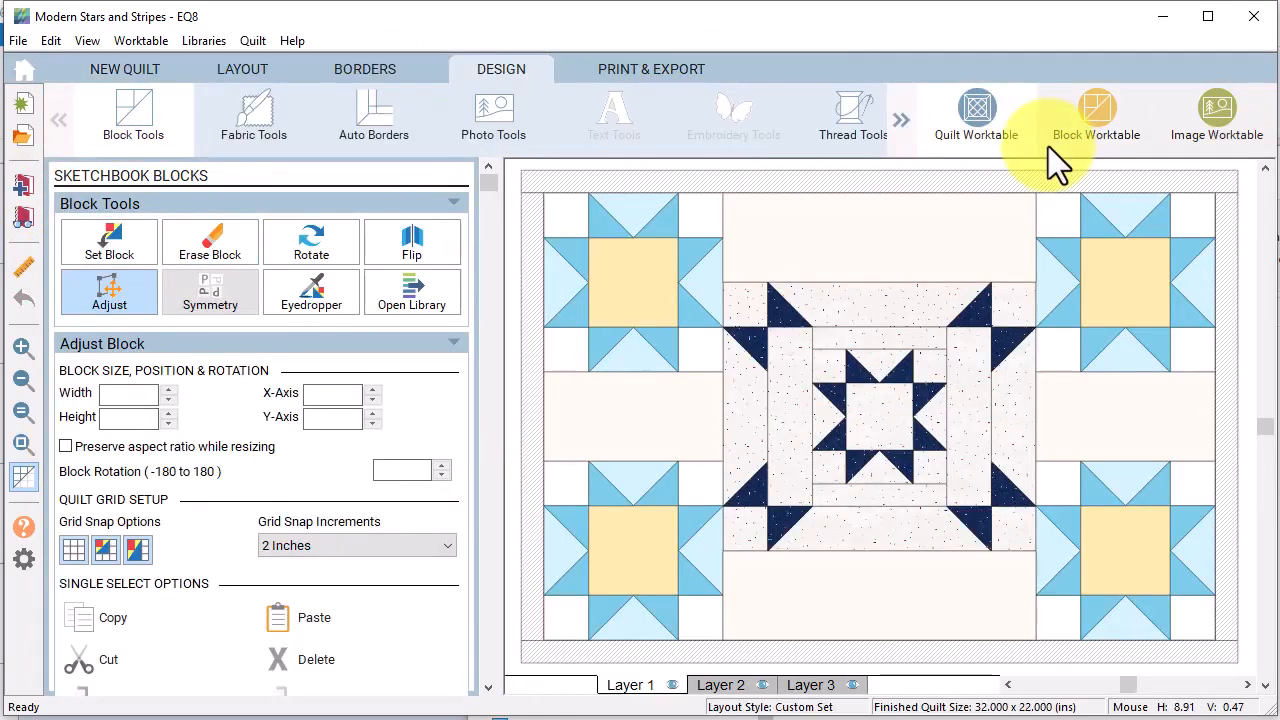
click(117, 241)
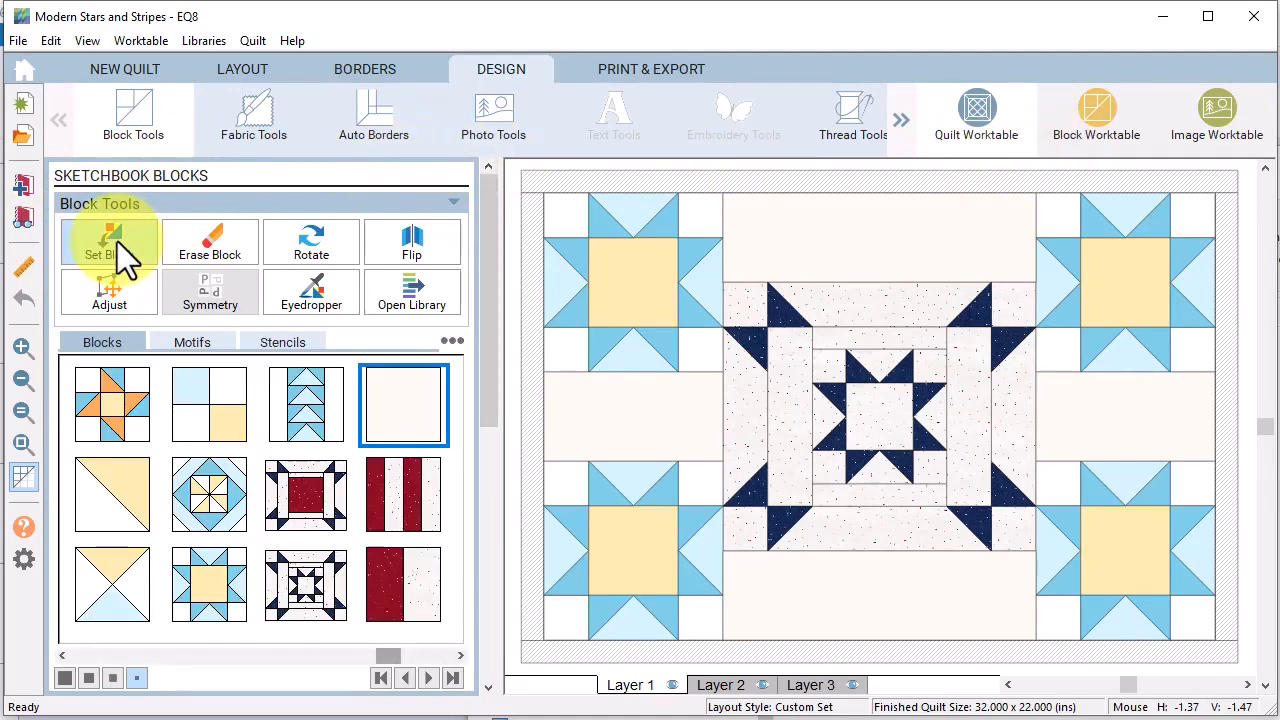
click(425, 510)
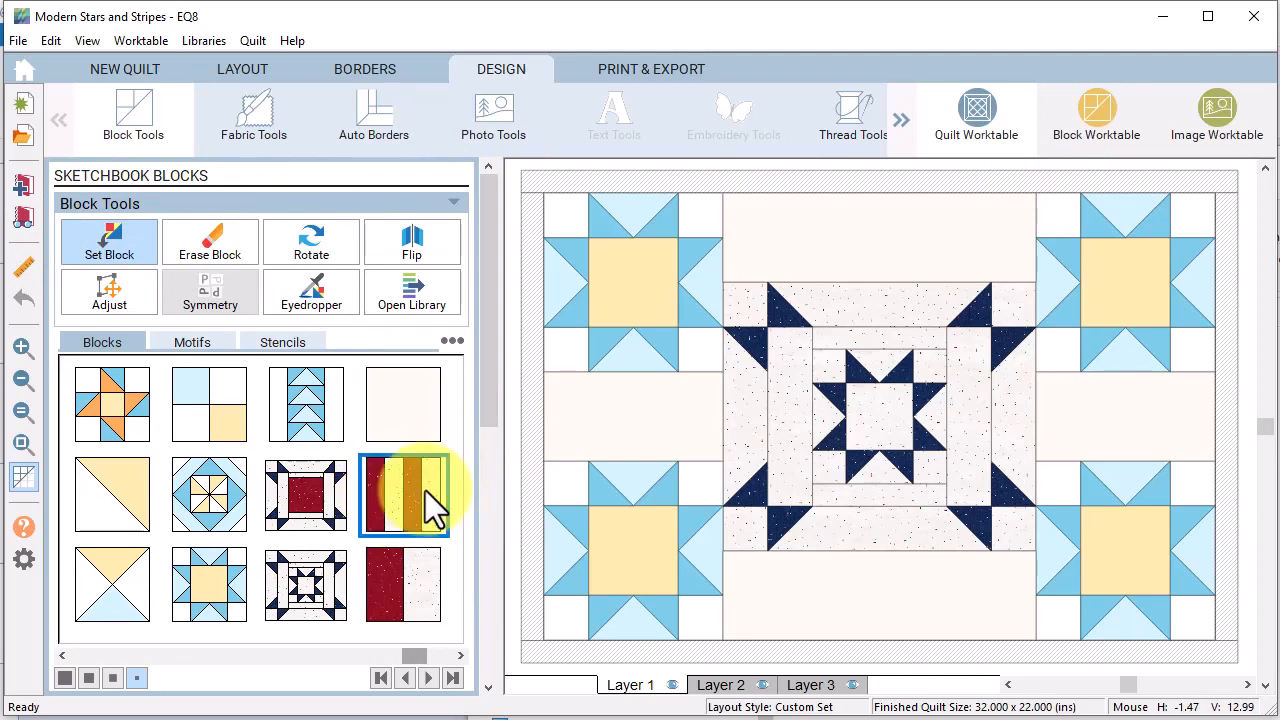
click(680, 405)
click(1147, 405)
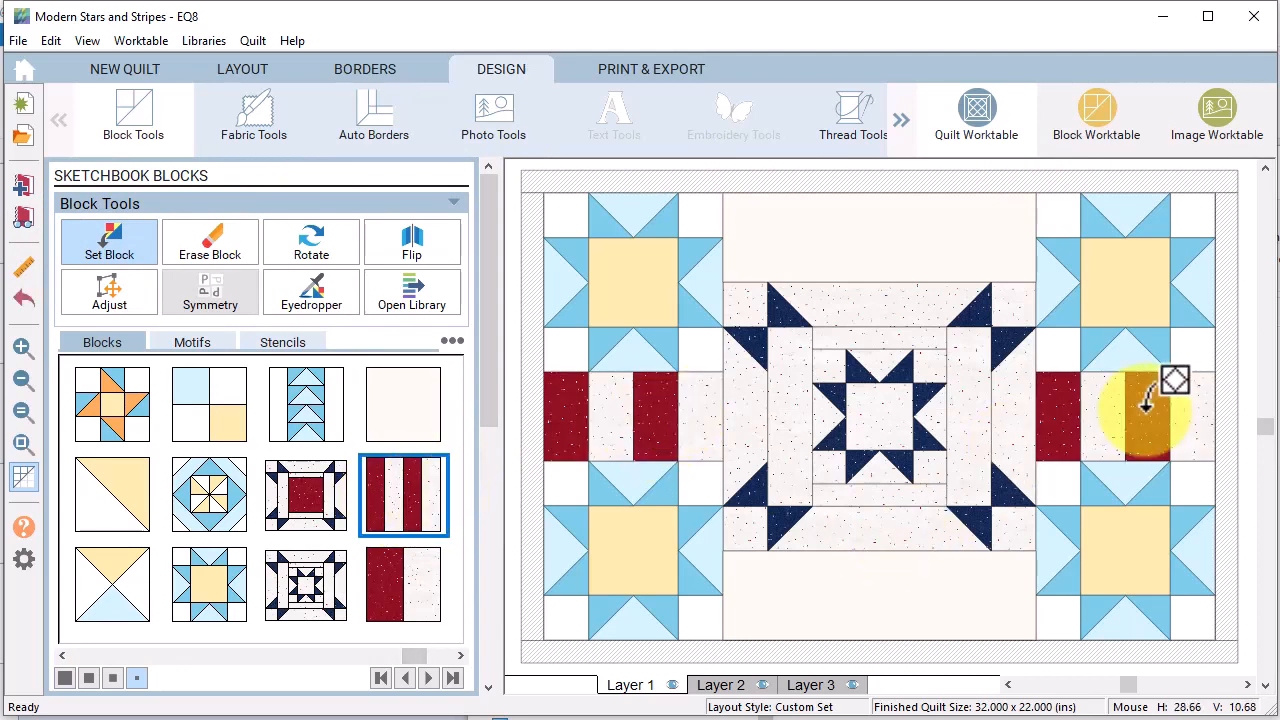
Rotate the four-stripe block on the quilt's right side by 180 degrees so its red stripe is on the outer edge
click(311, 240)
click(1128, 400)
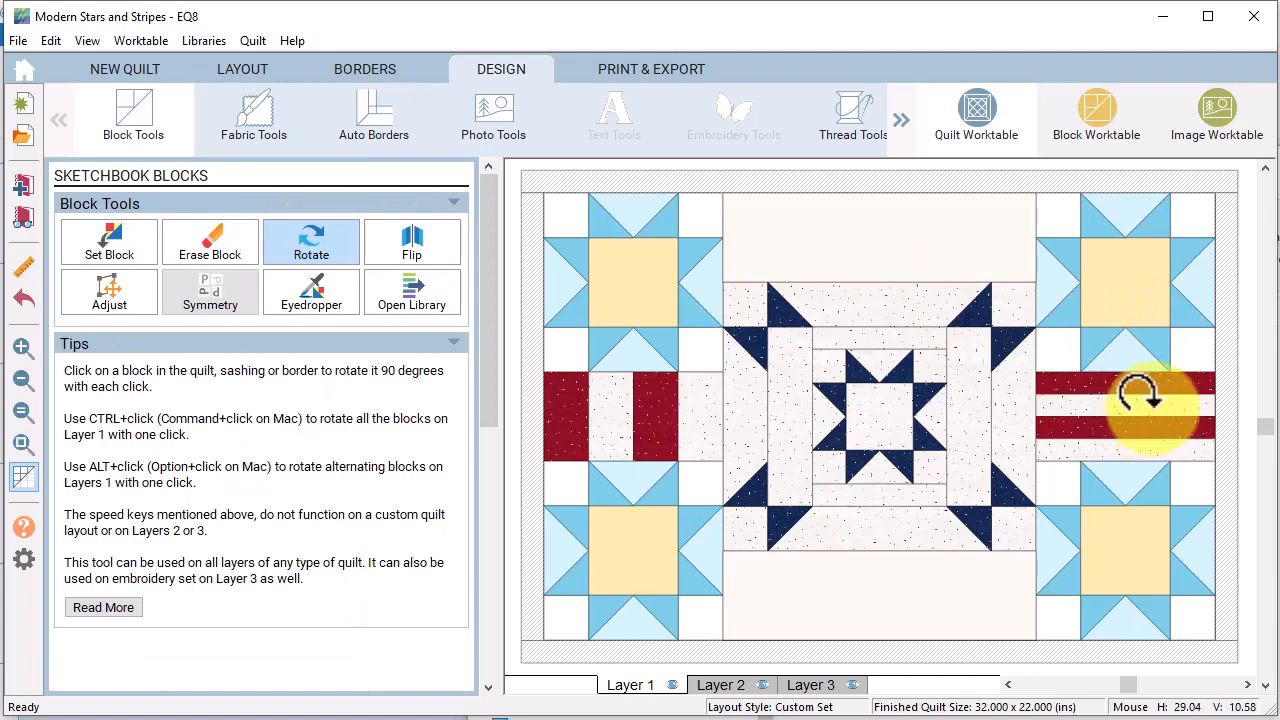
click(1138, 398)
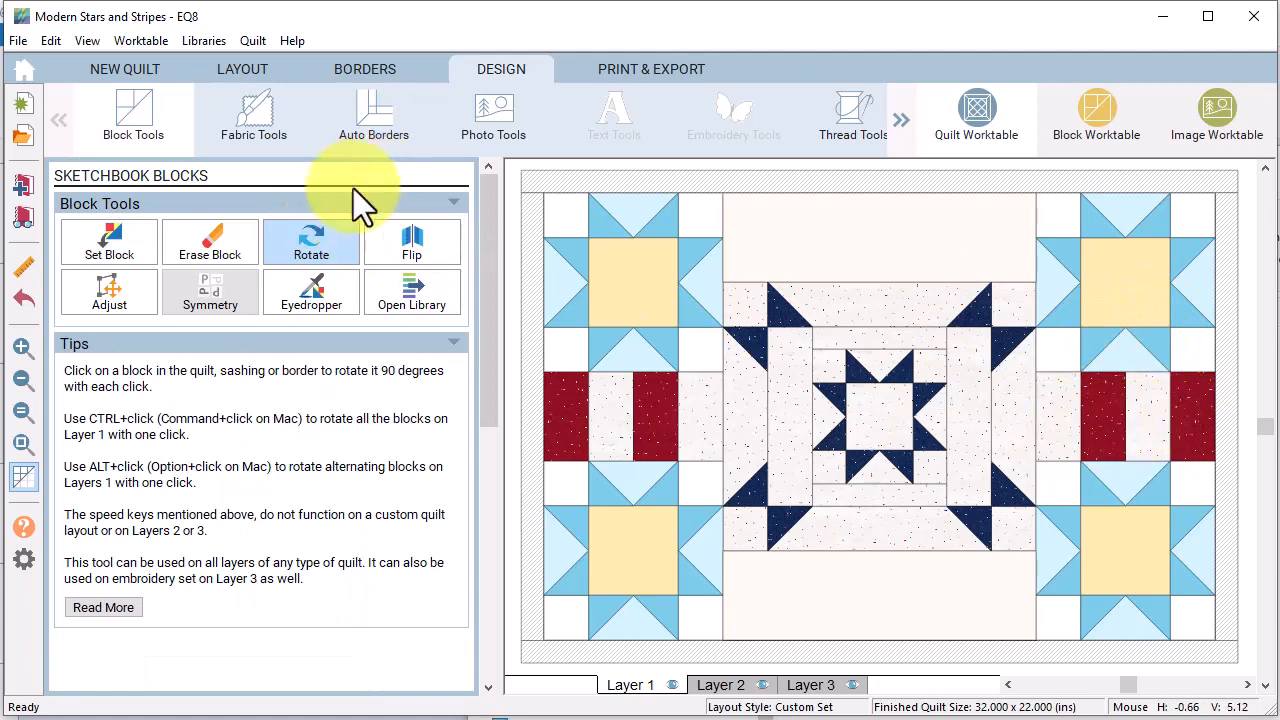
Set the two-stripe block into the plain spaces above and below the central star block
click(108, 238)
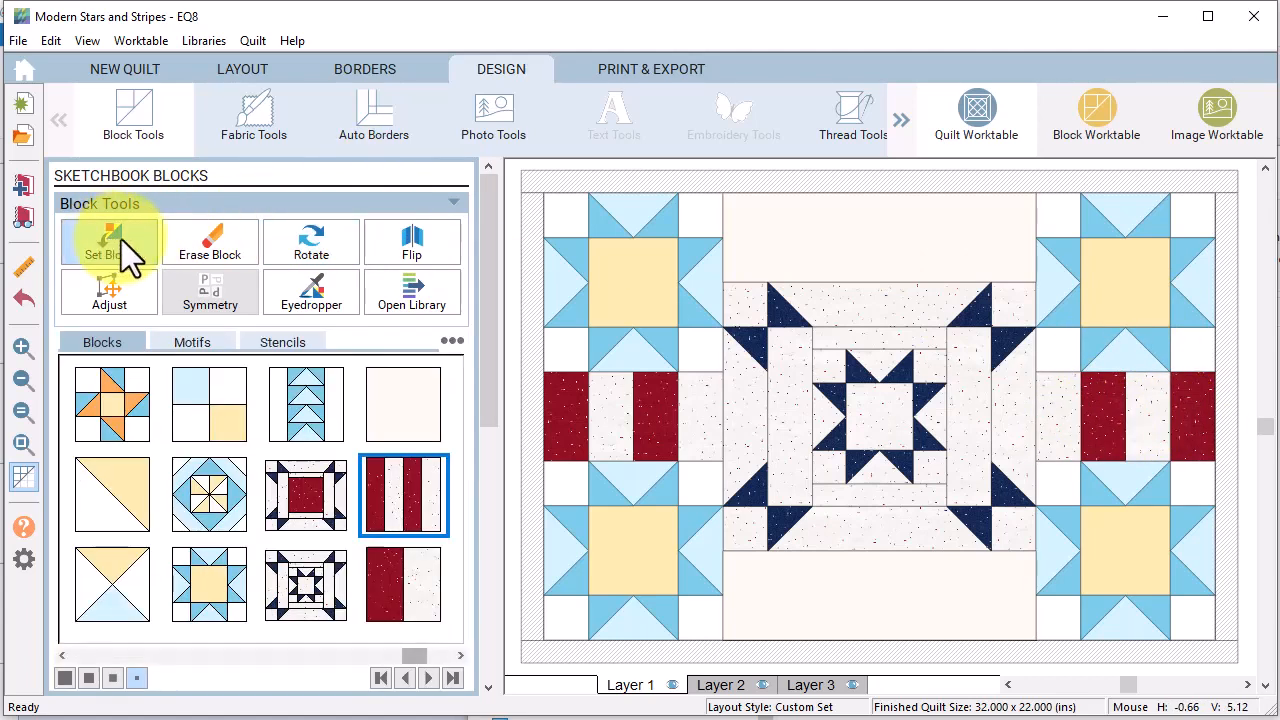
click(399, 588)
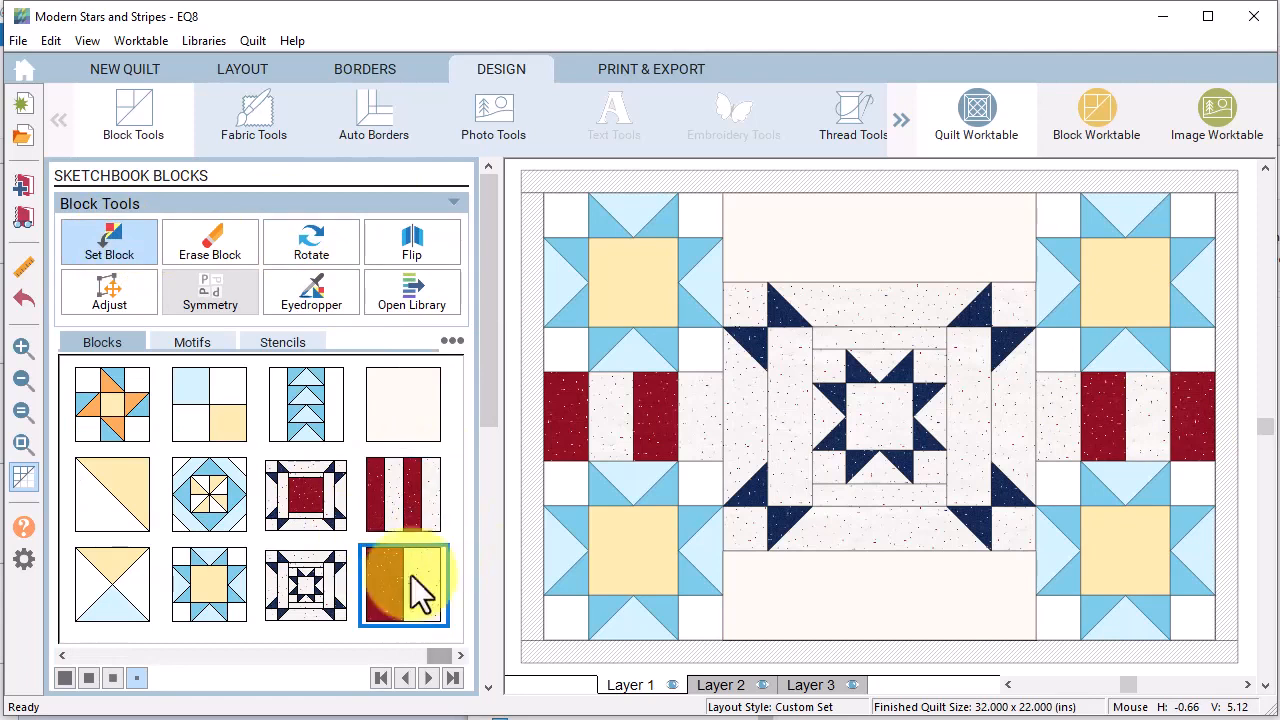
click(862, 228)
click(880, 620)
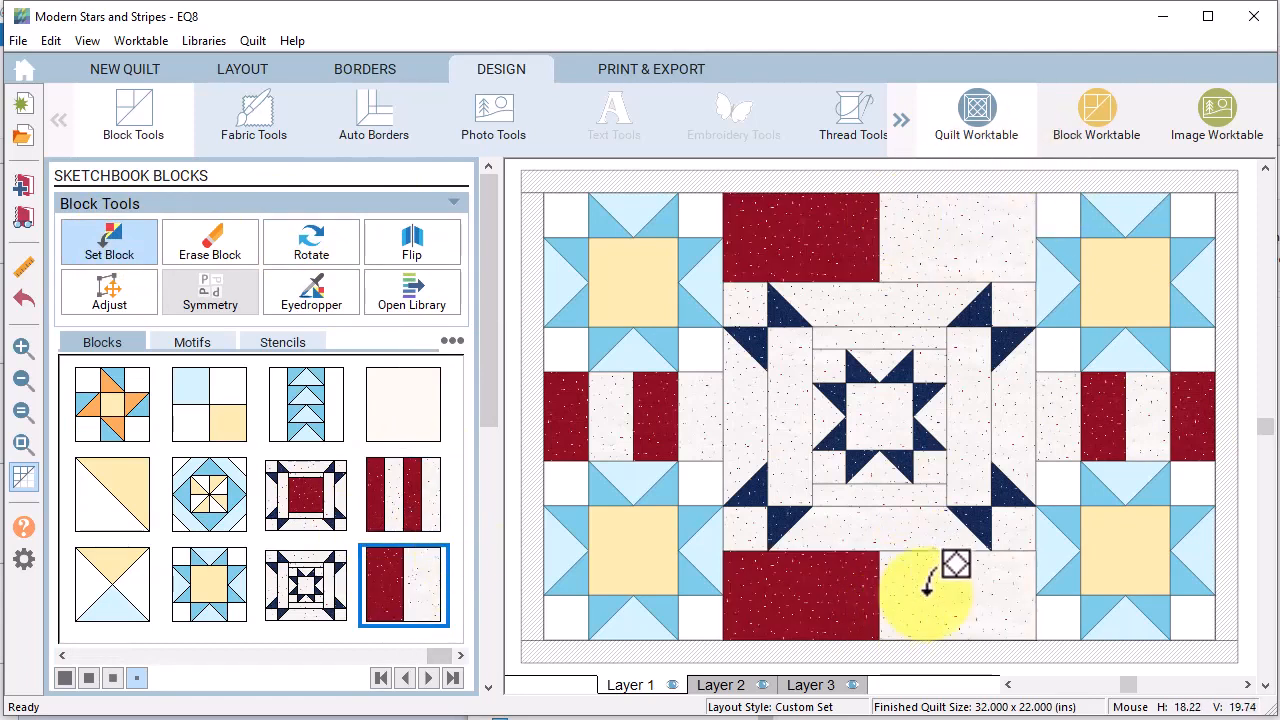
Rotate the two-stripe blocks above and below the centre until their red stripes lie horizontally against the central star block
click(311, 240)
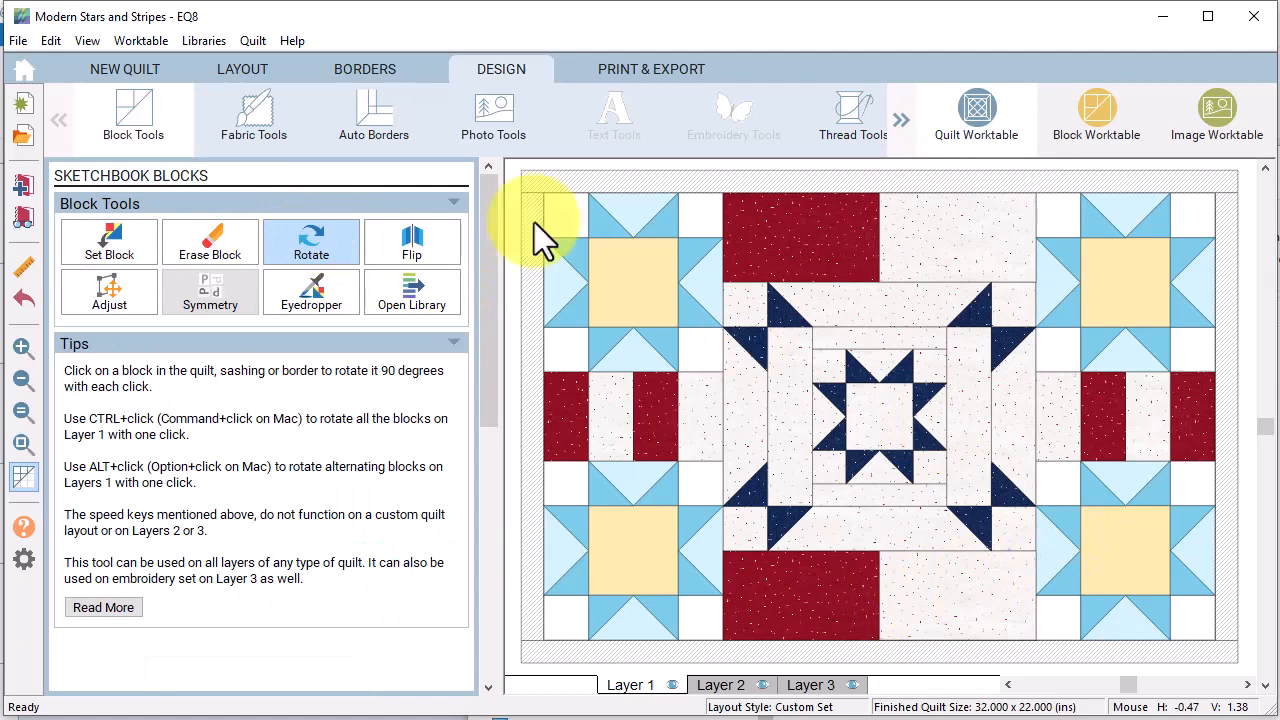
click(829, 211)
click(836, 207)
click(842, 208)
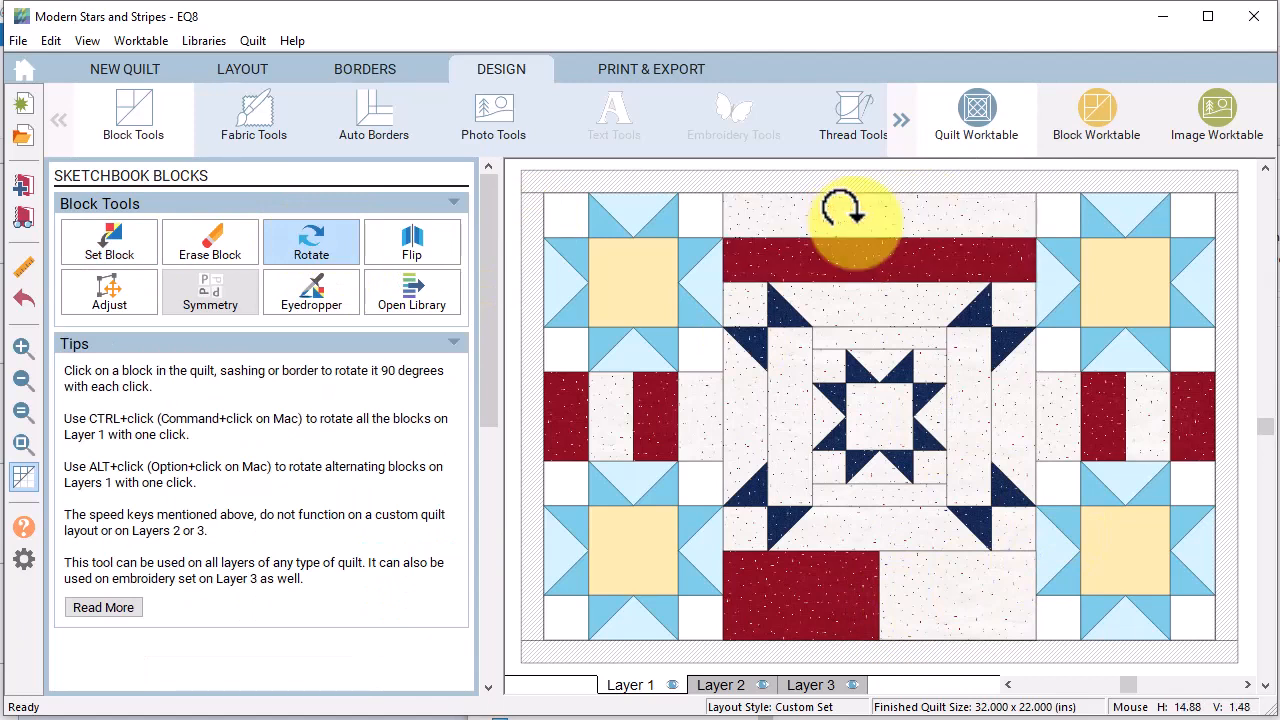
click(830, 588)
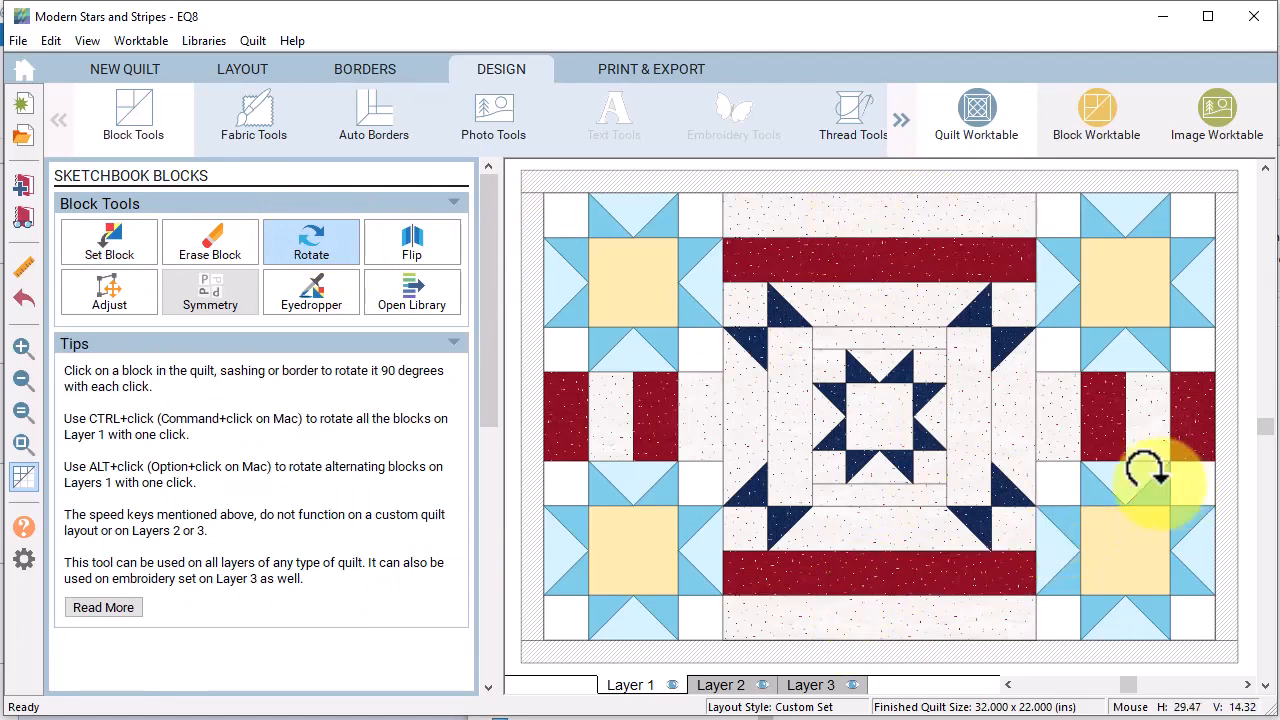
Sample the white dotted fabric from the quilt and swap it for the corner stars' plain white background and light blue patches
click(254, 116)
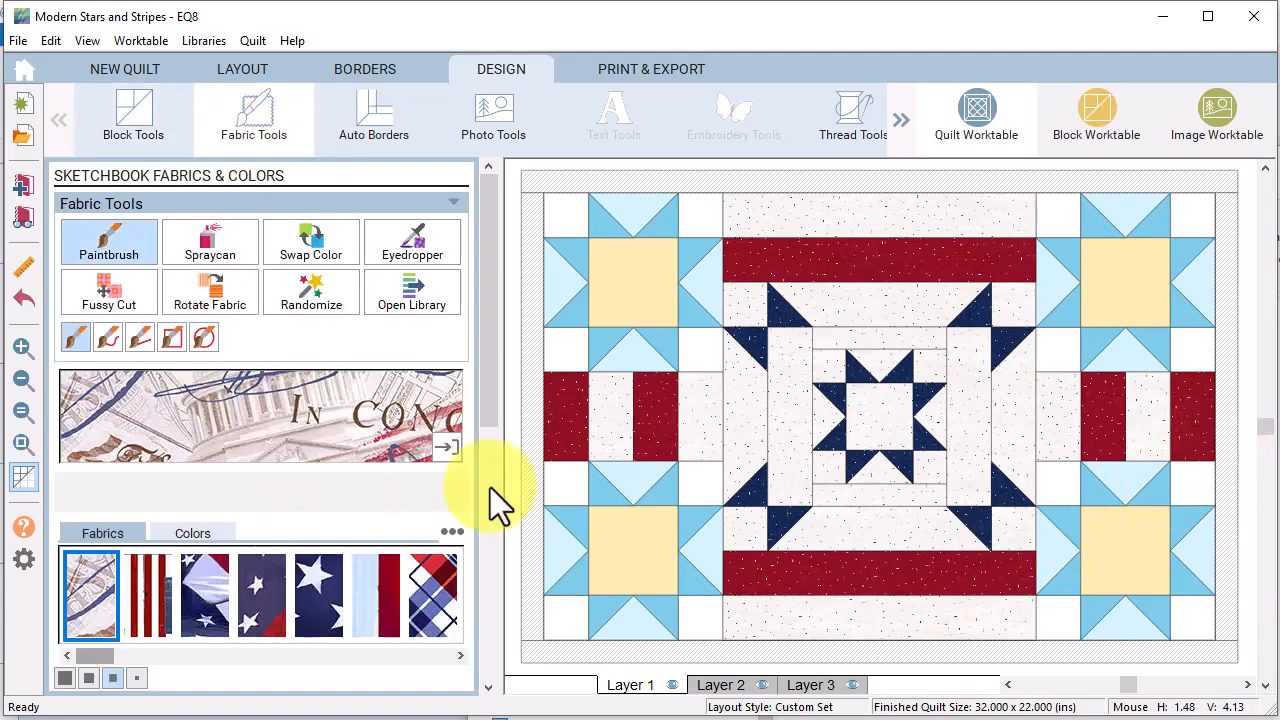
click(410, 242)
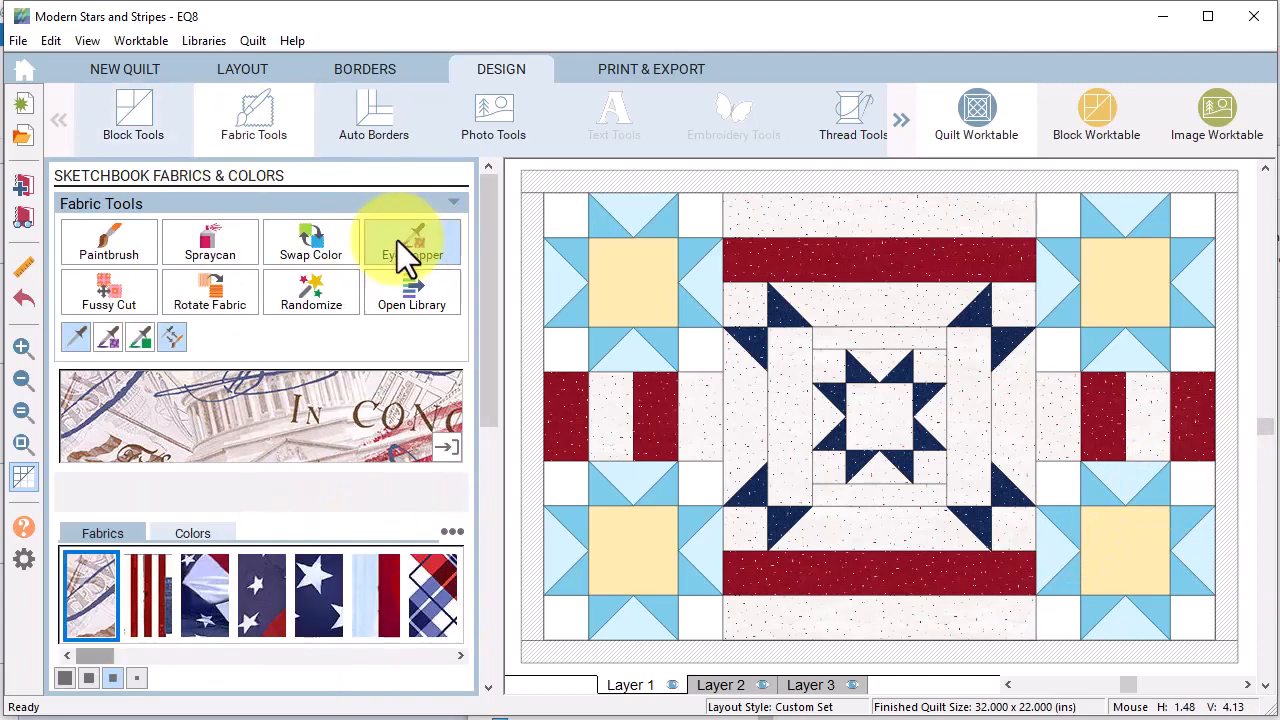
click(845, 295)
click(714, 206)
Swap the corner stars' medium blue points for the navy dotted fabric and their yellow centres for the white dotted fabric
click(320, 590)
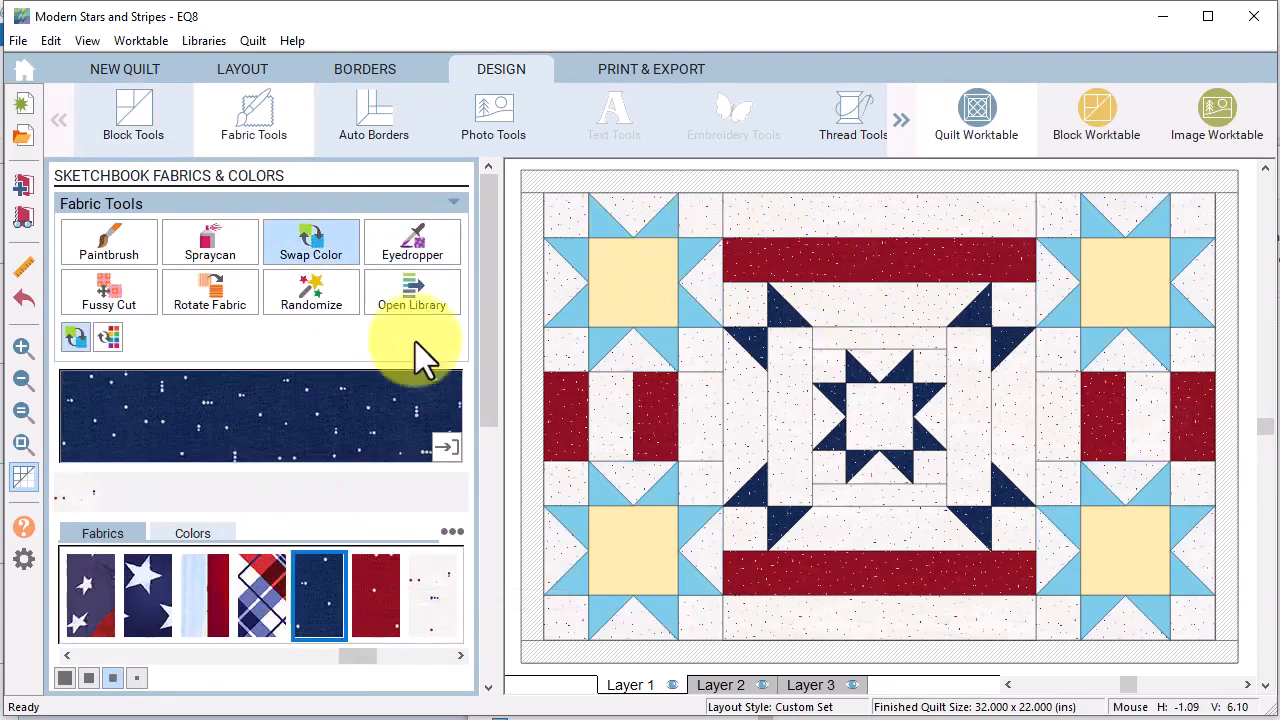
click(698, 258)
click(433, 596)
click(643, 280)
Add a second border around the quilt in the Spaced Squares style and make it 6 inches wide on all sides
click(369, 69)
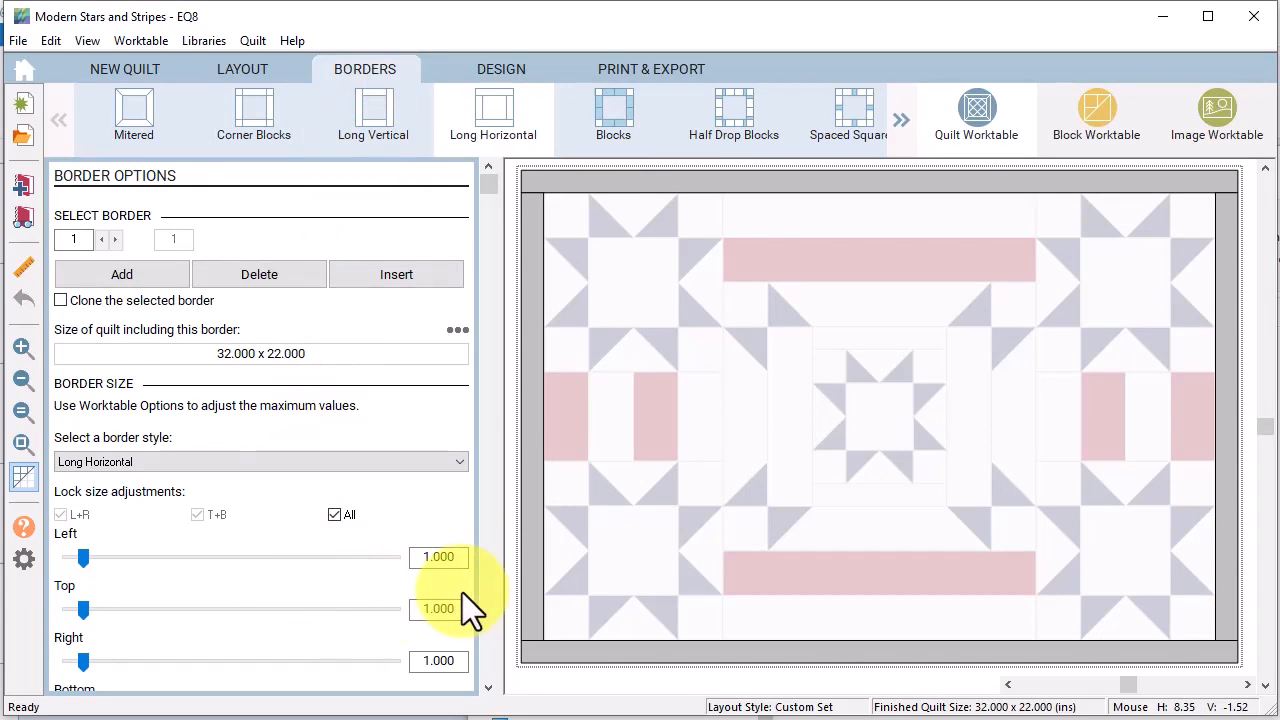
click(120, 274)
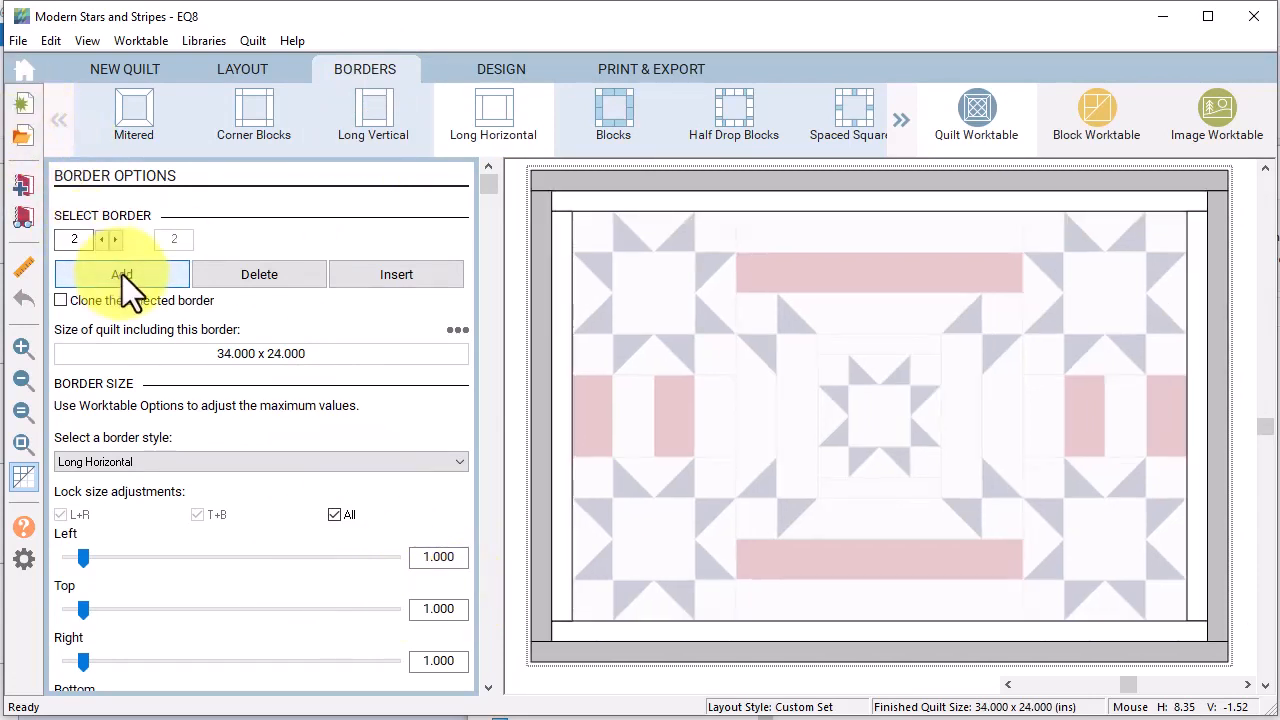
click(856, 123)
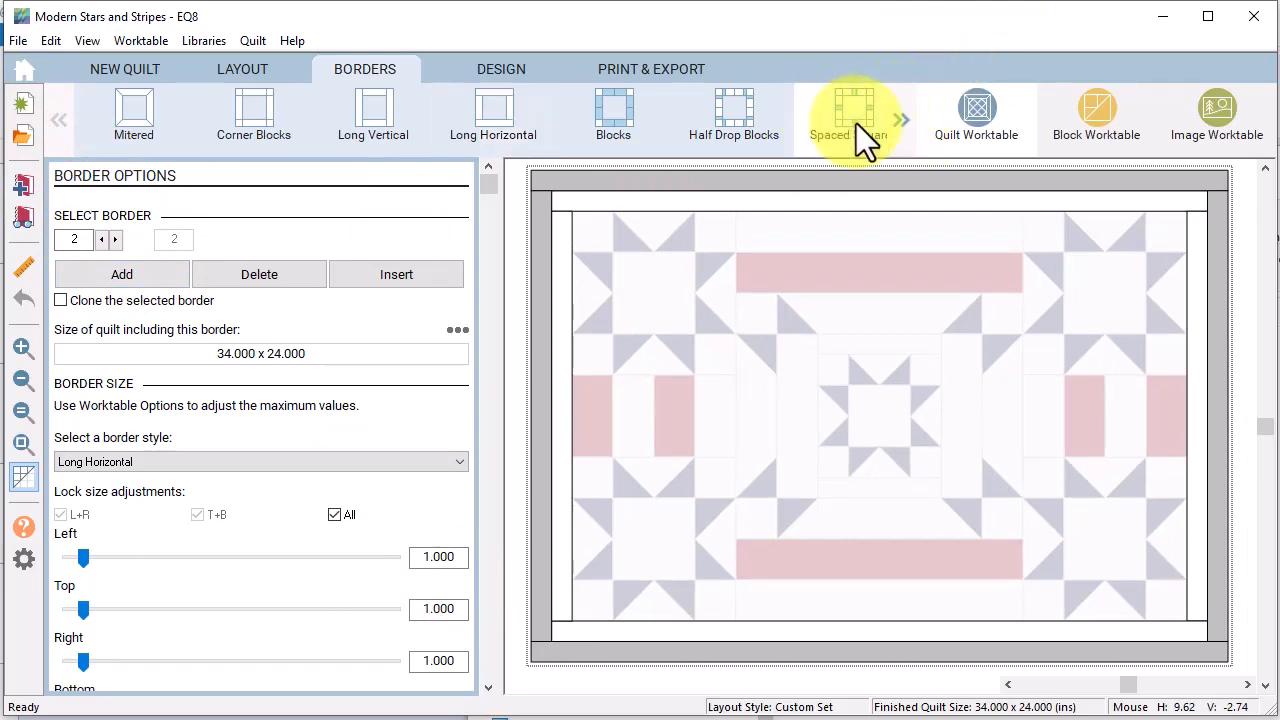
click(430, 557)
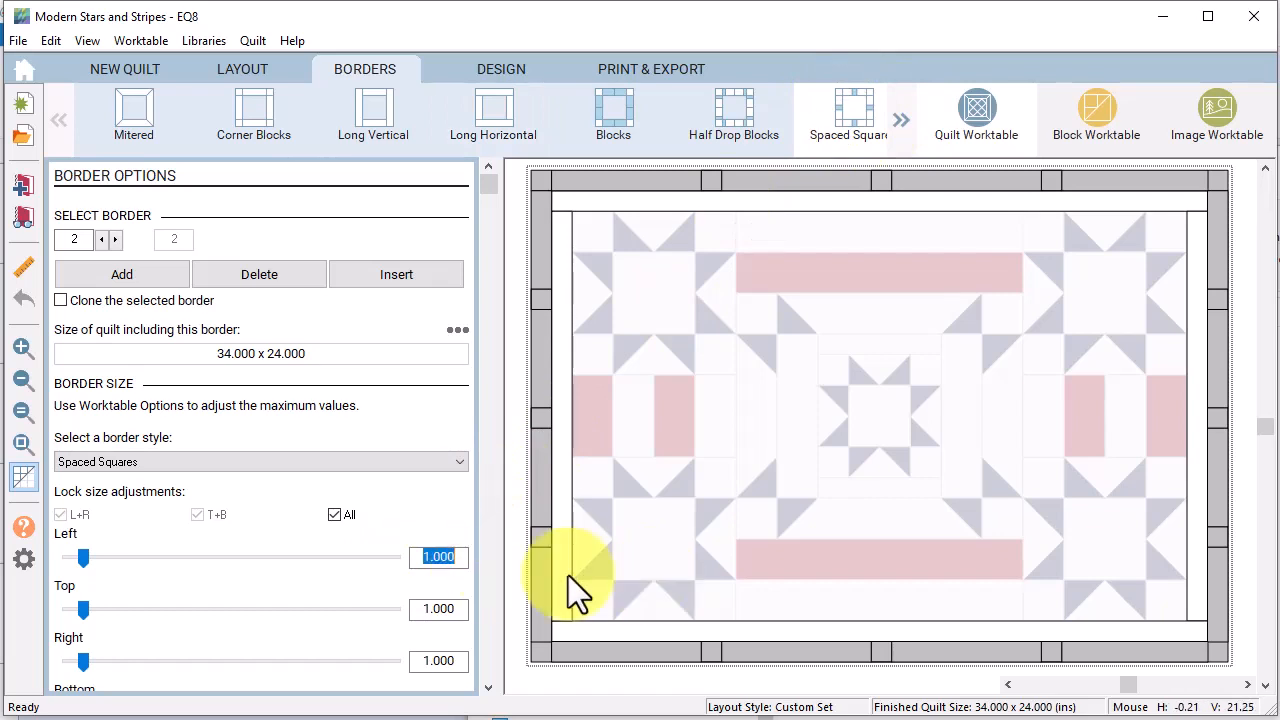
text(6)
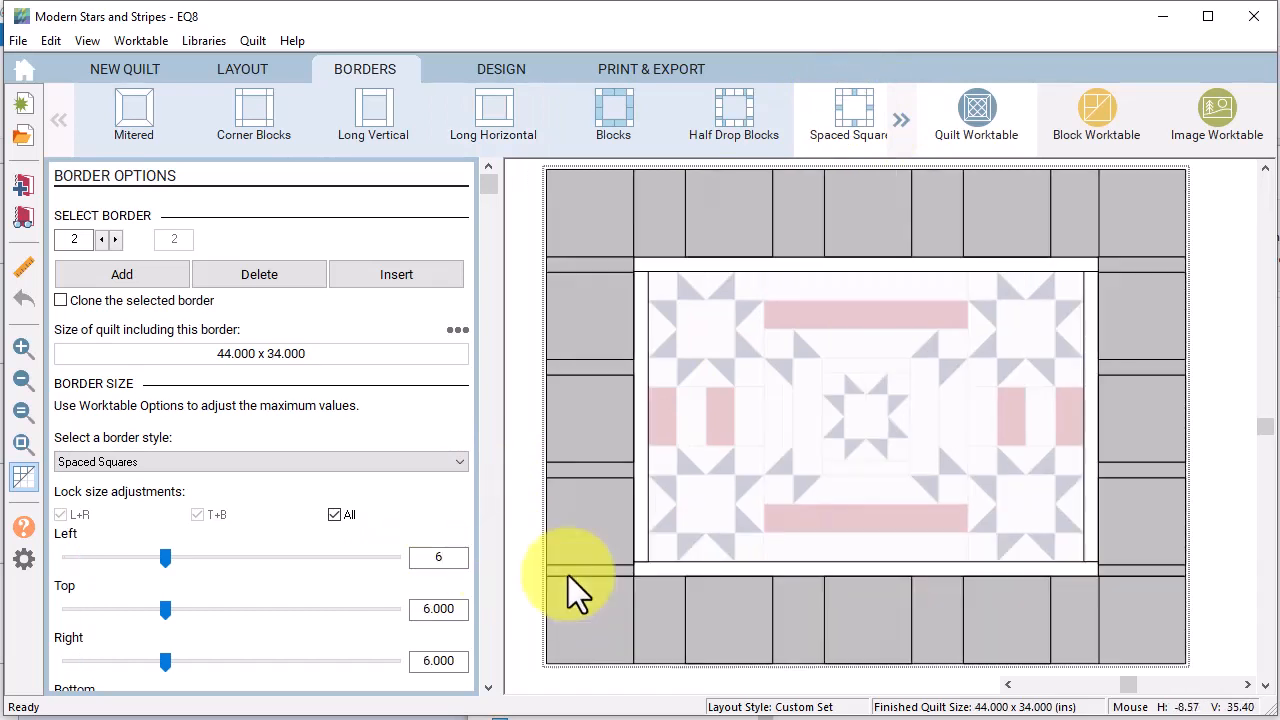
Set the second border's block counts to 3 horizontal and 2 vertical
drag(490, 188, 485, 659)
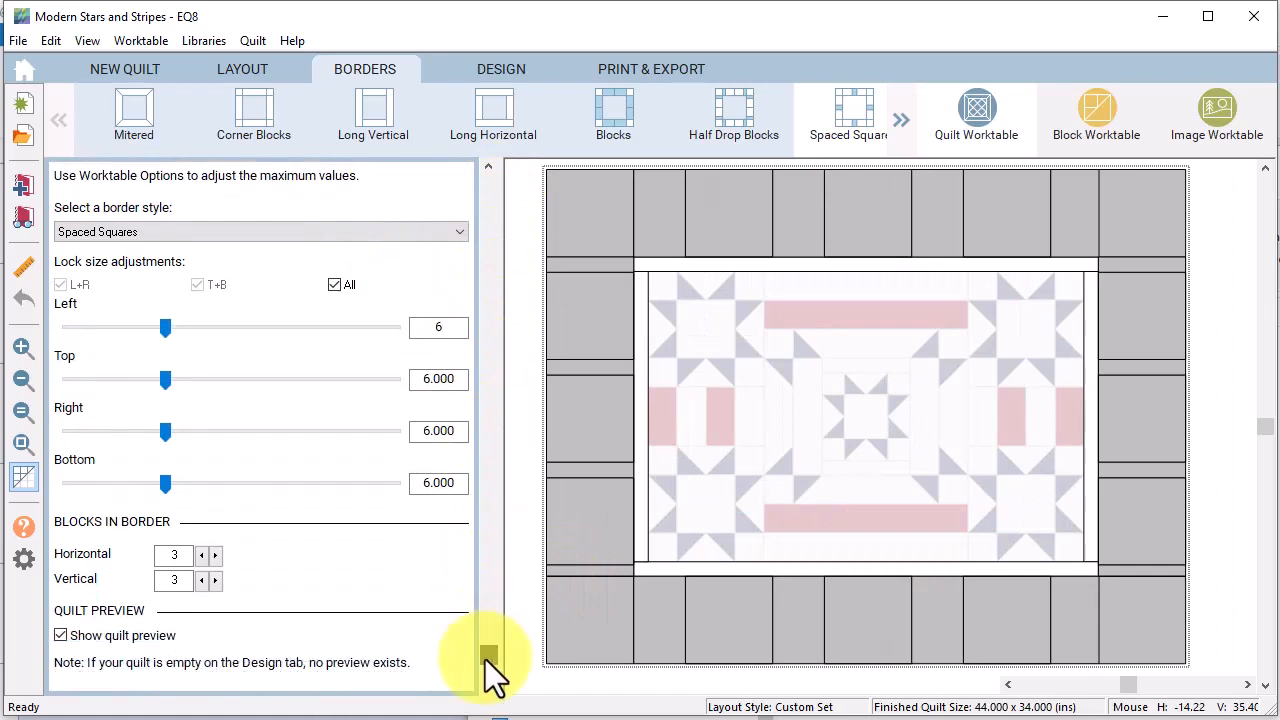
click(216, 555)
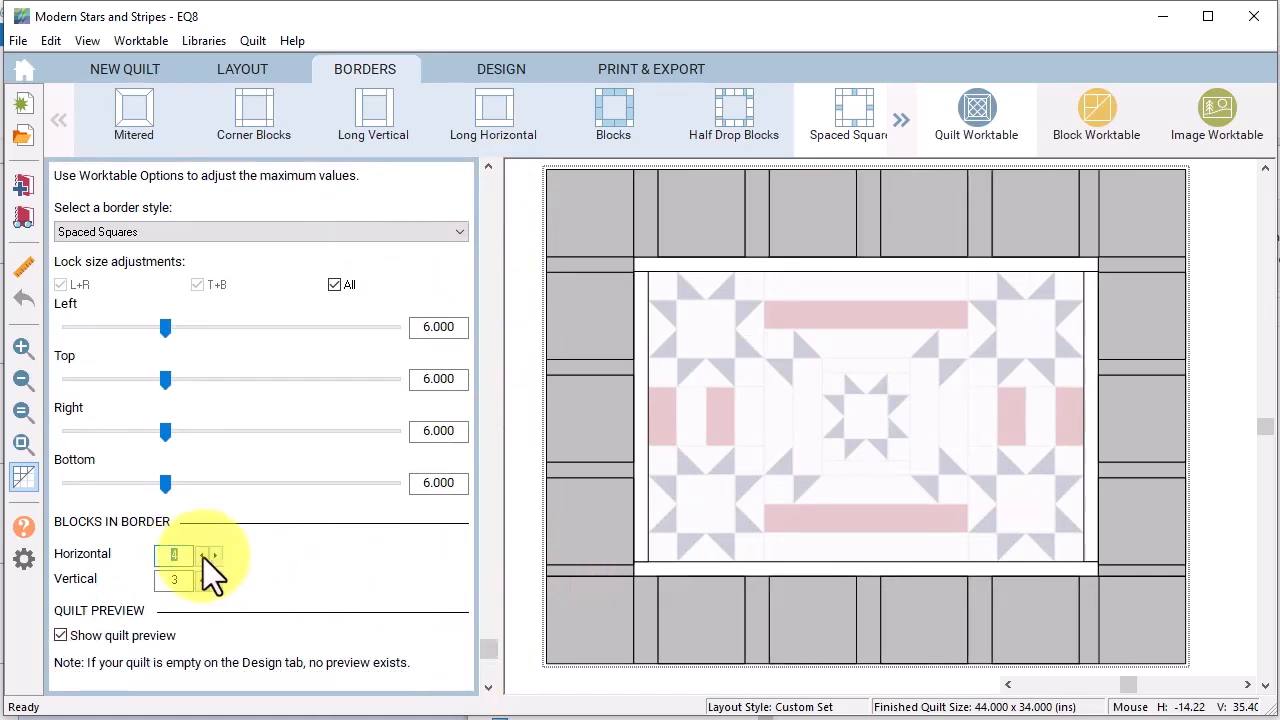
click(202, 557)
click(203, 579)
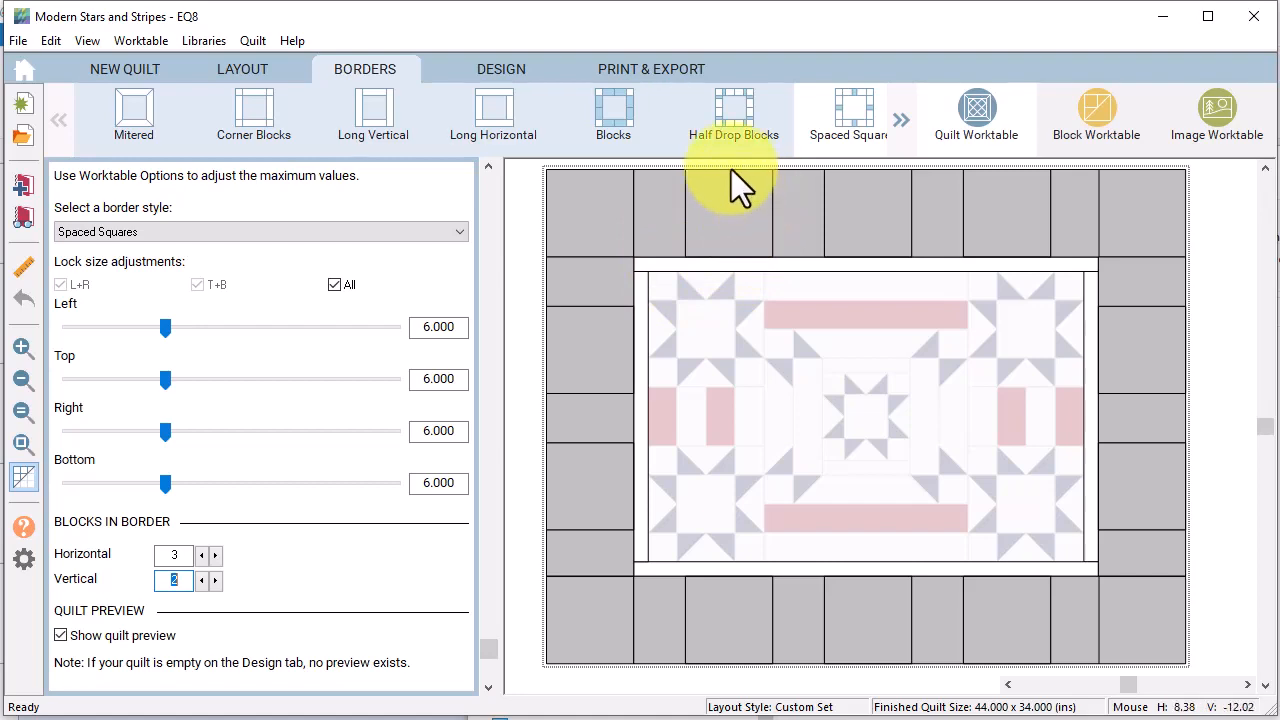
Set the light blue star block with the yellow centre into all corners and spaced squares of the second border
click(491, 73)
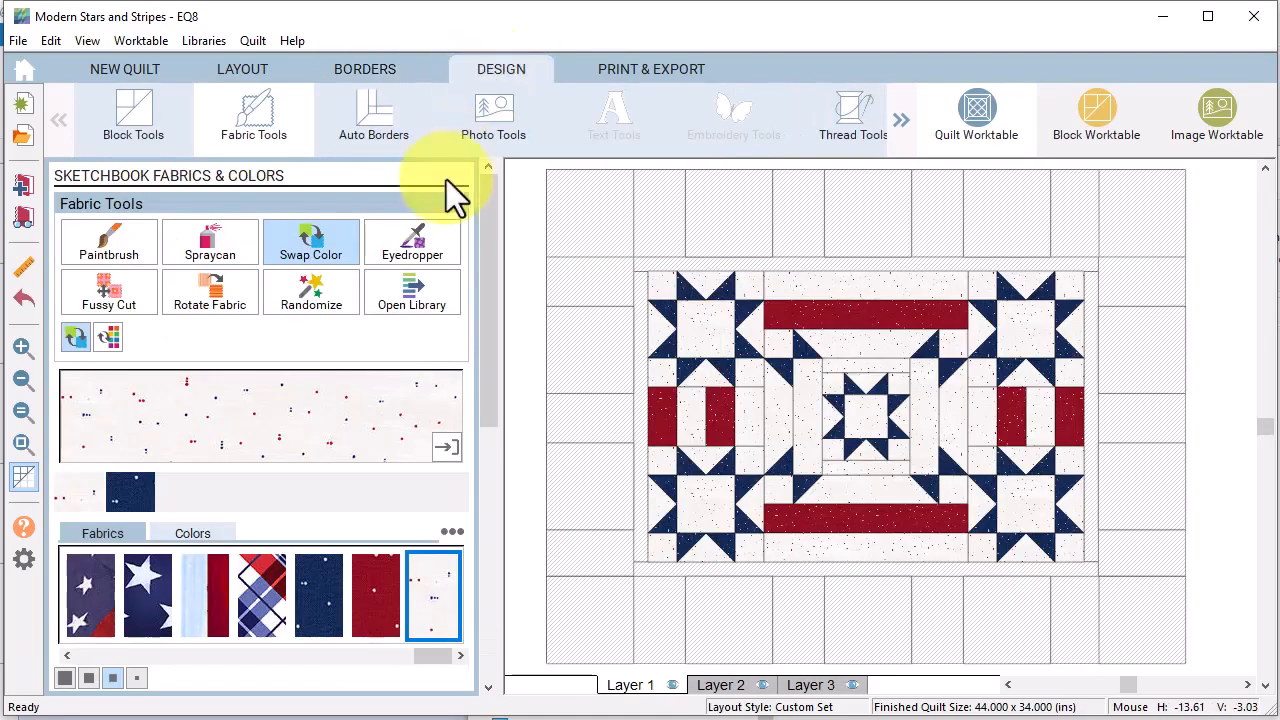
click(147, 135)
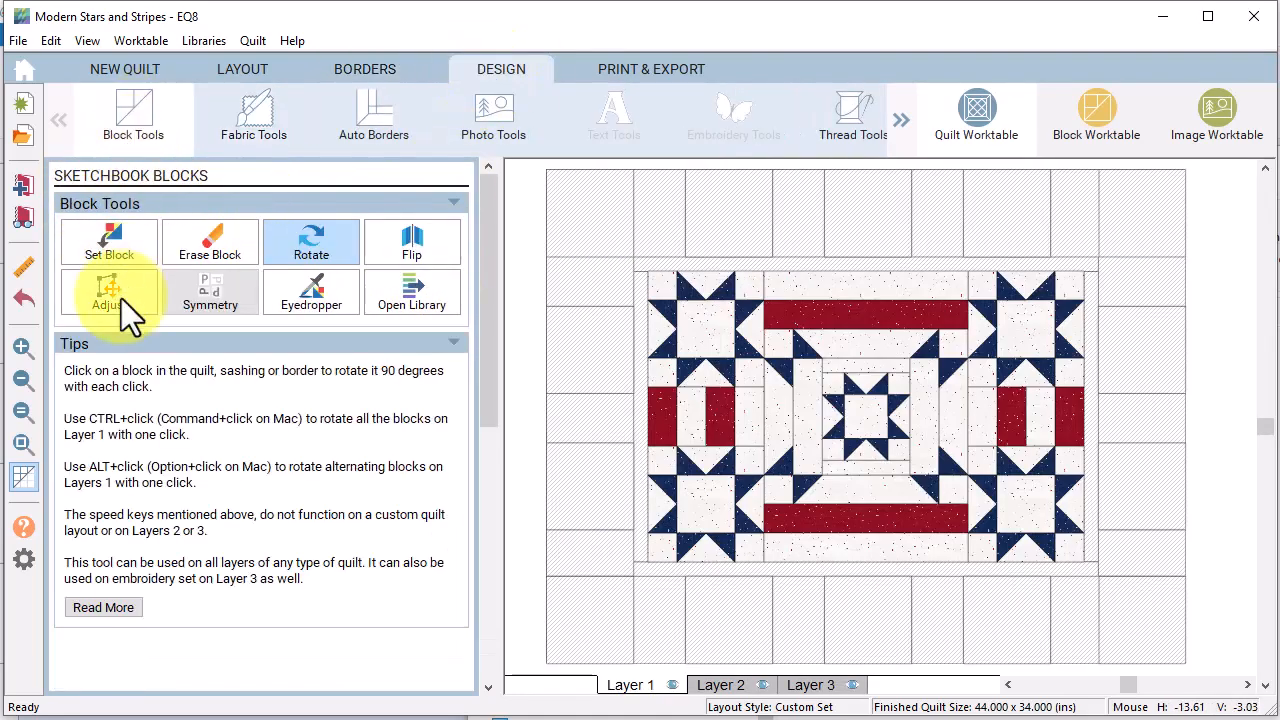
click(116, 241)
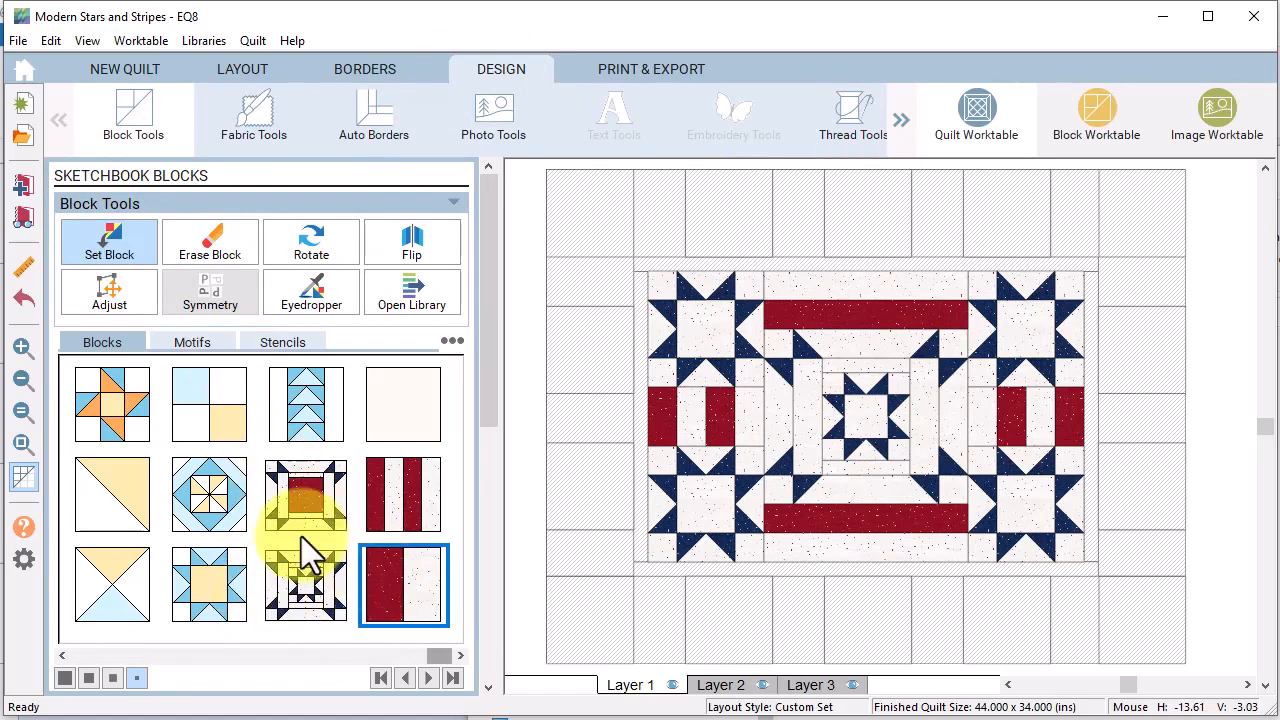
click(232, 580)
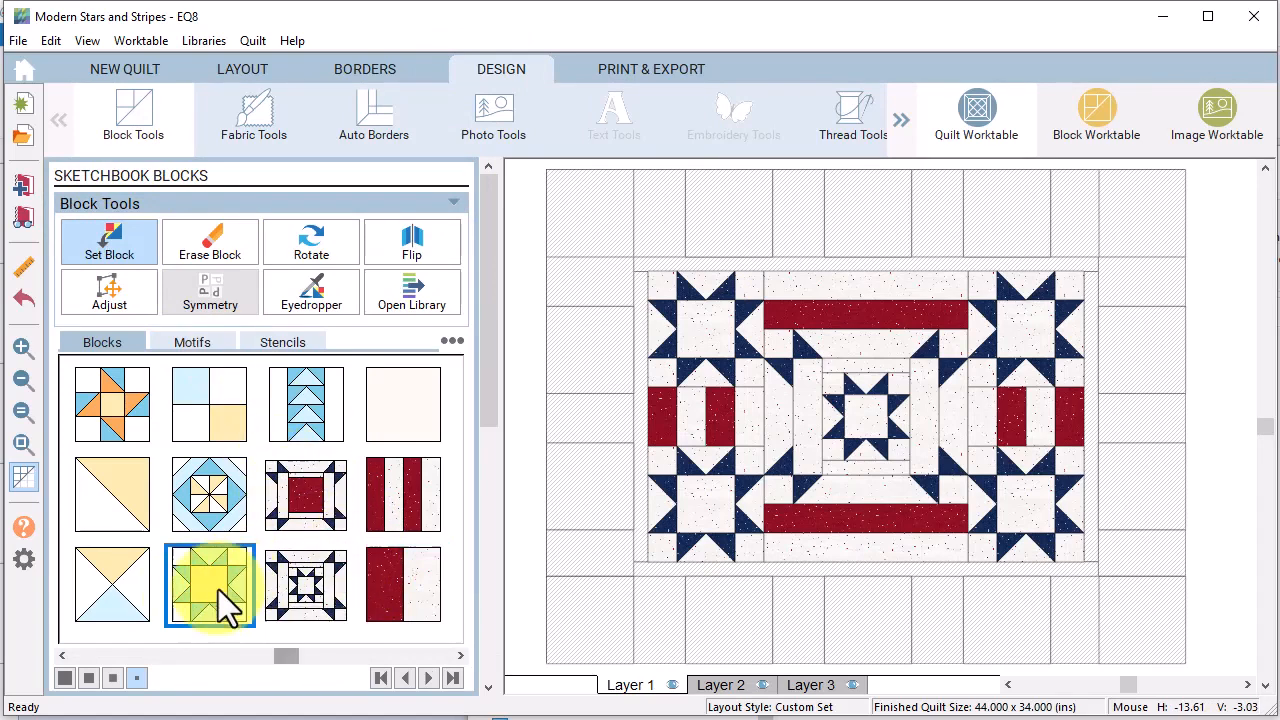
ctrl+click(598, 192)
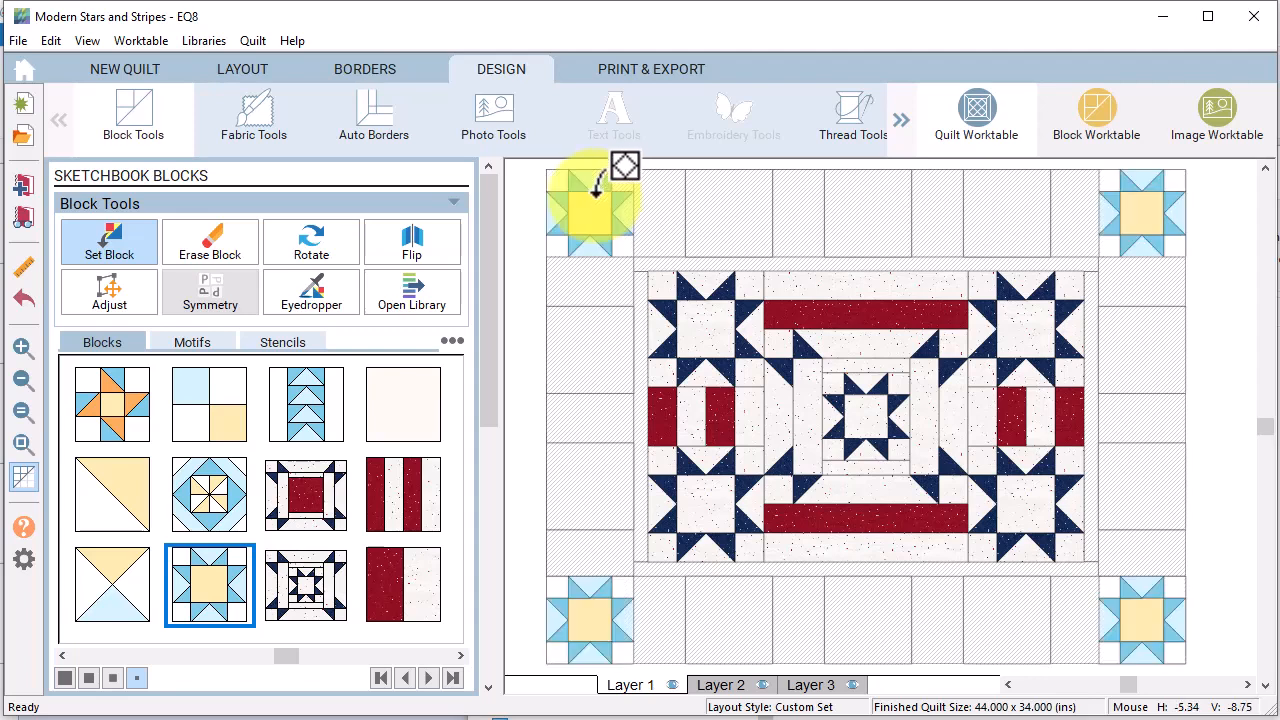
ctrl+click(737, 190)
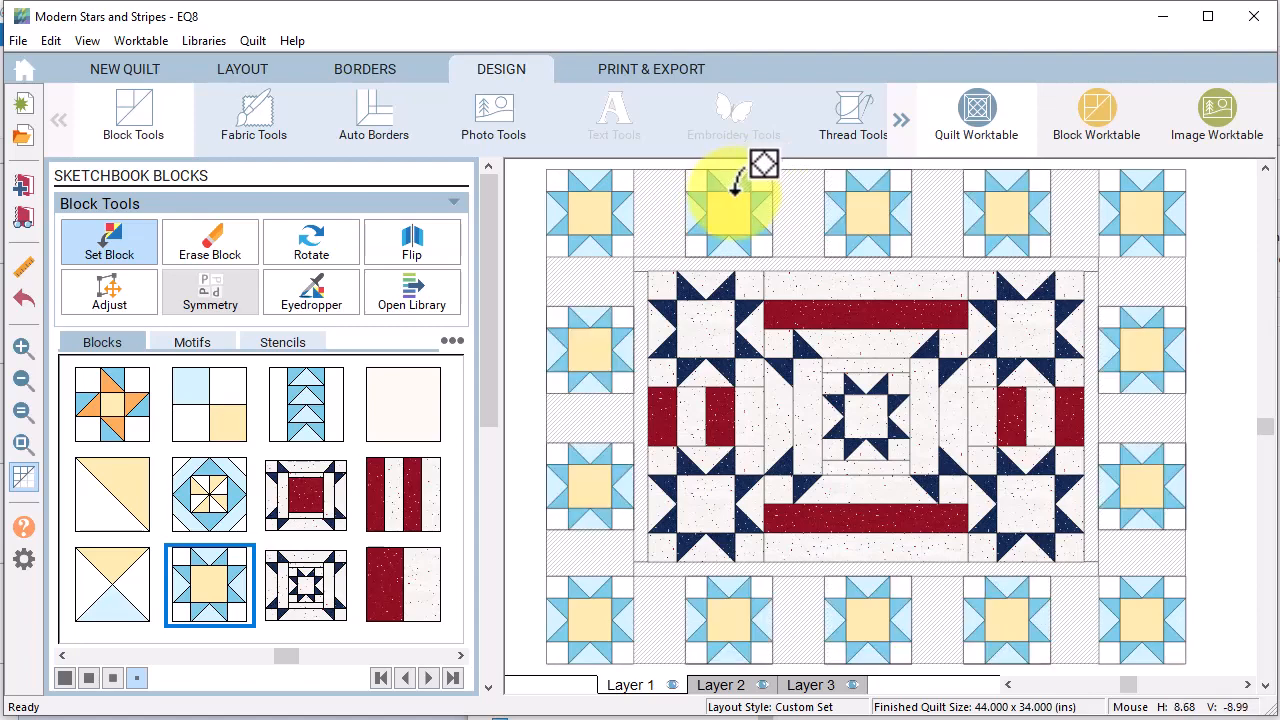
Add a third border in the Long Horizontal style, 3 inches wide on all sides
click(358, 69)
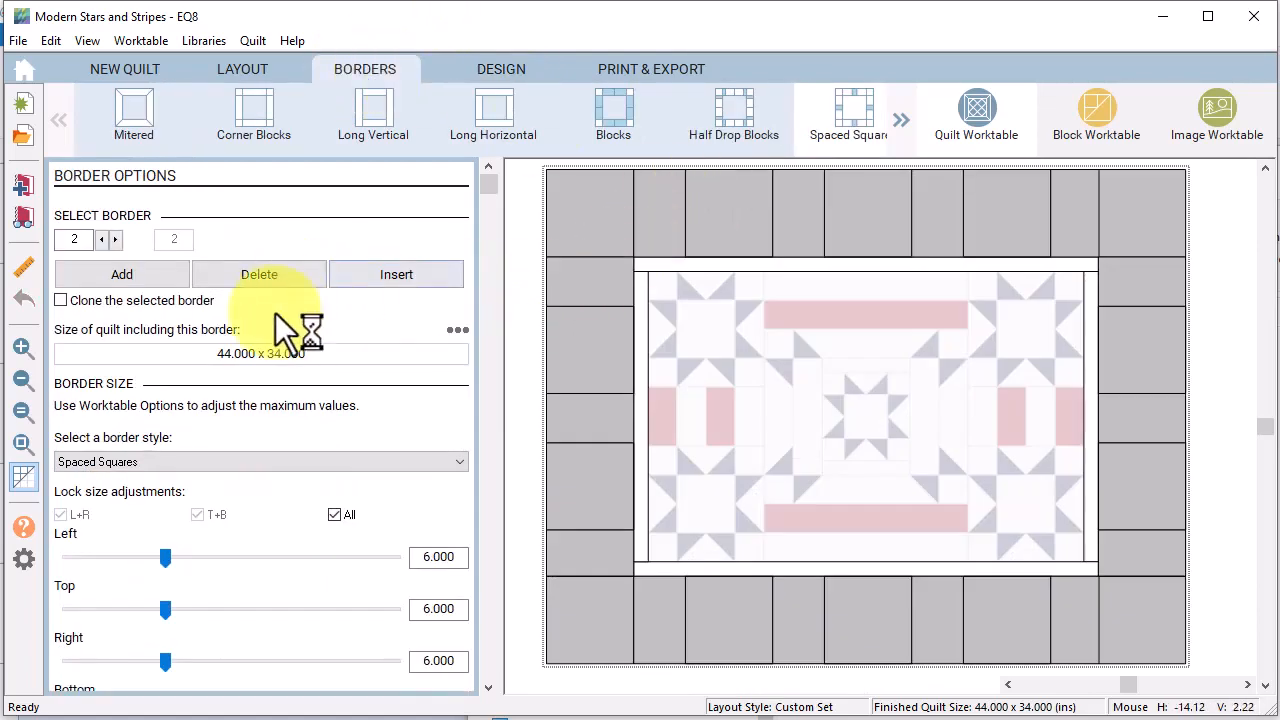
click(129, 276)
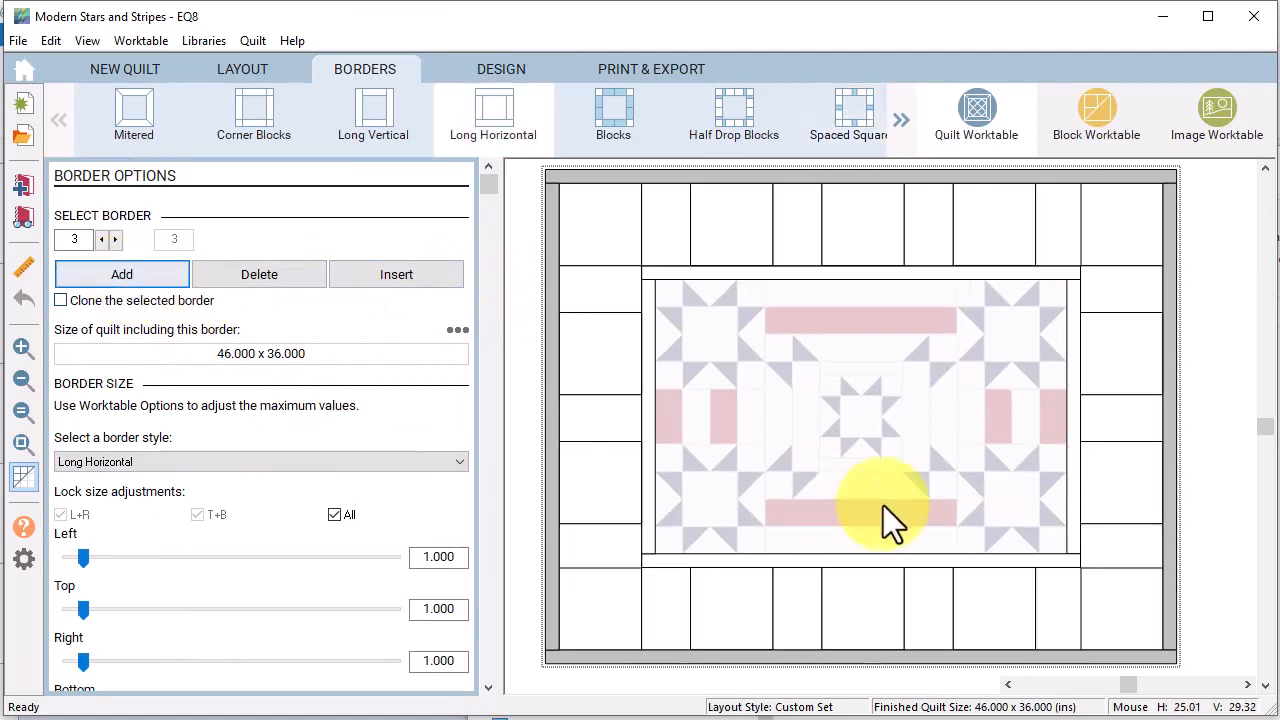
double_click(420, 557)
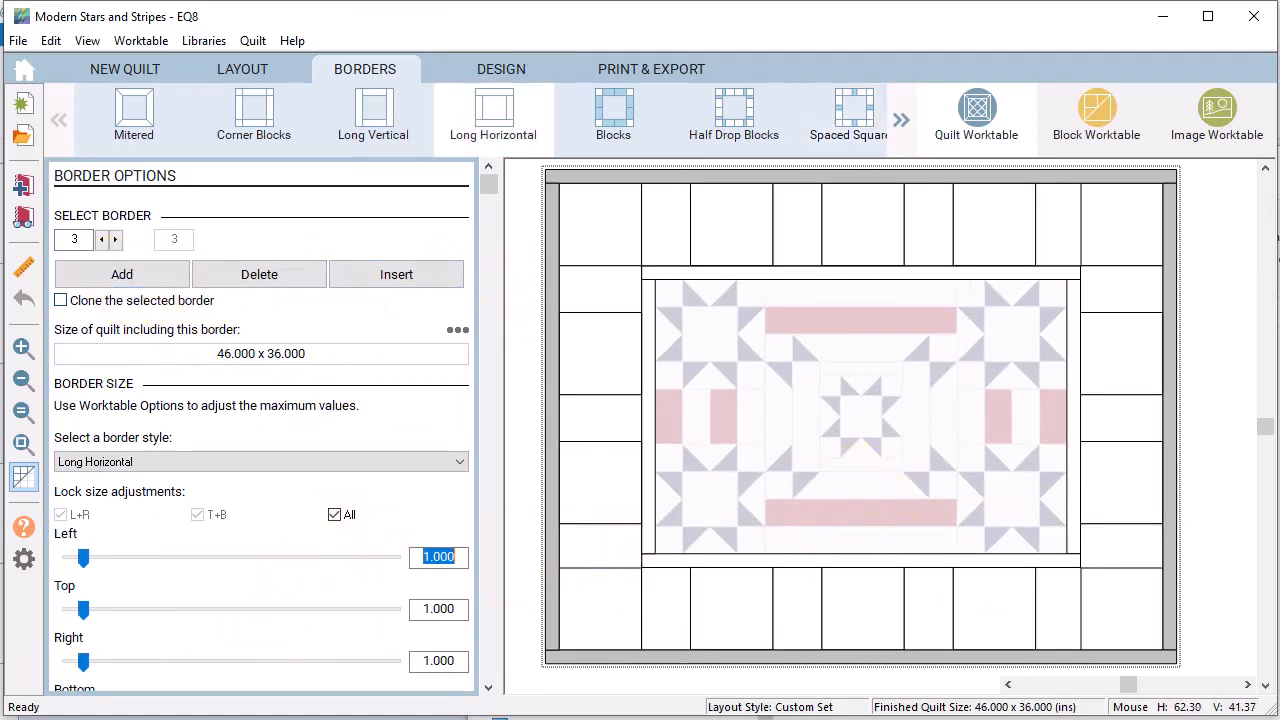
text(3)
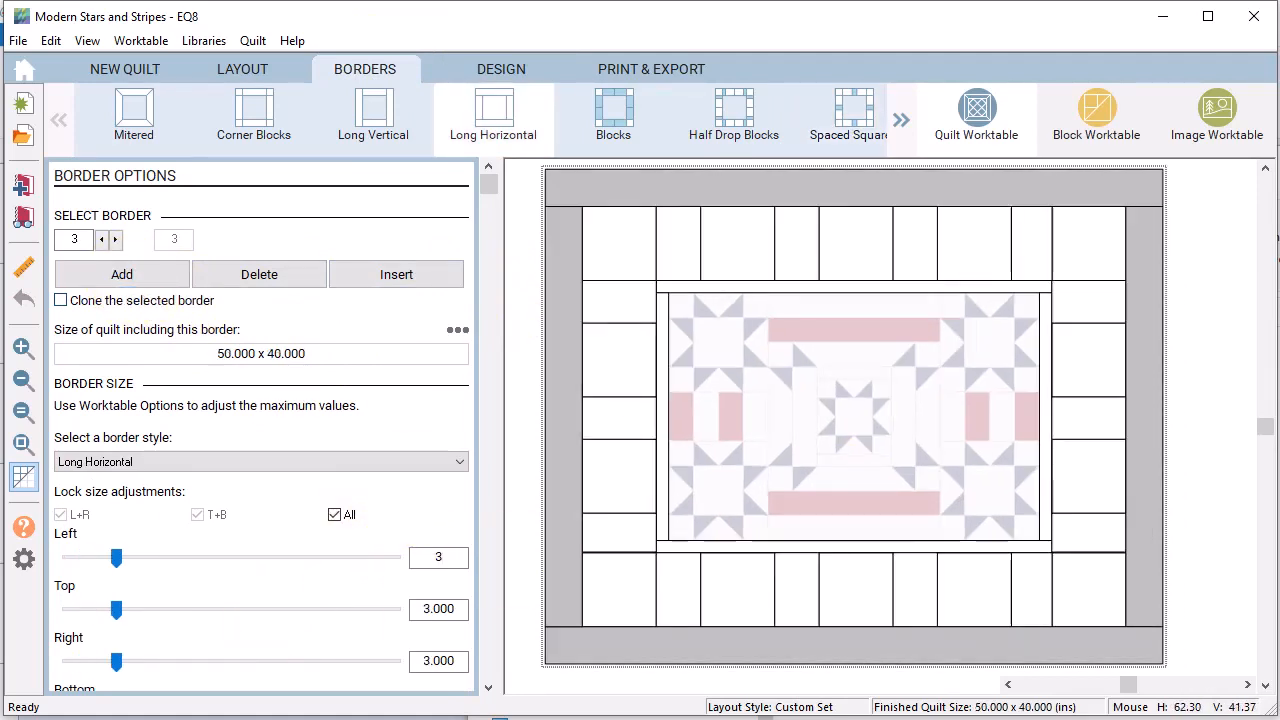
Recolor the border stars, swapping their yellow centres for the white dotted fabric and their blue points for the sampled navy dotted fabric
click(500, 67)
click(255, 120)
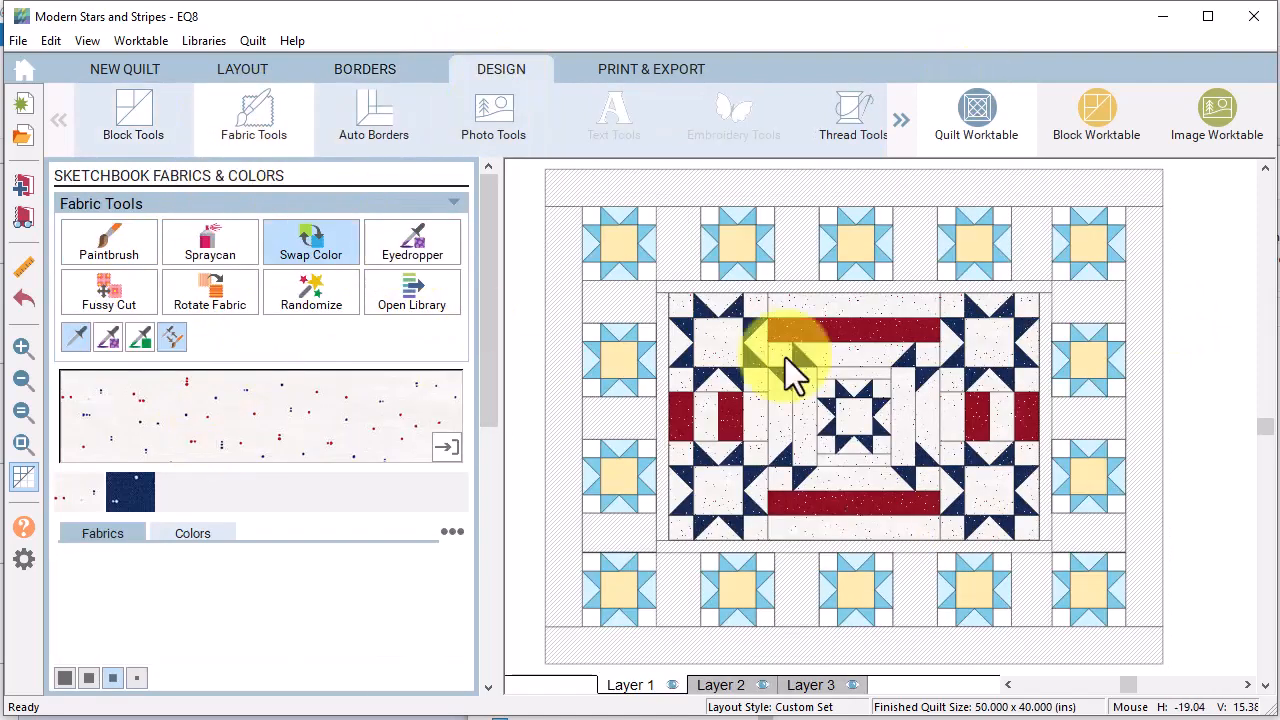
click(620, 240)
click(412, 242)
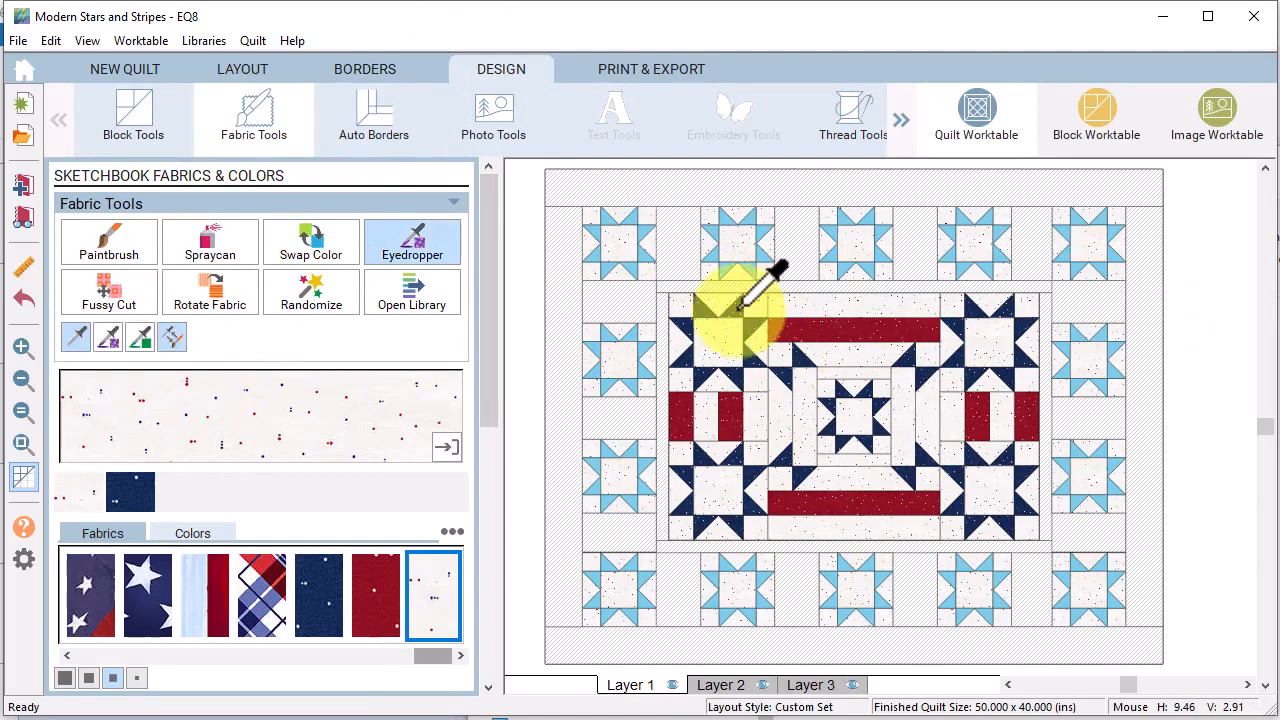
click(738, 309)
click(311, 242)
click(643, 257)
Paint the outer border red dotted, the spacers between the border stars white dotted, and the narrow inner border navy dotted
click(109, 242)
click(374, 606)
ctrl+click(570, 323)
click(433, 596)
ctrl+click(684, 240)
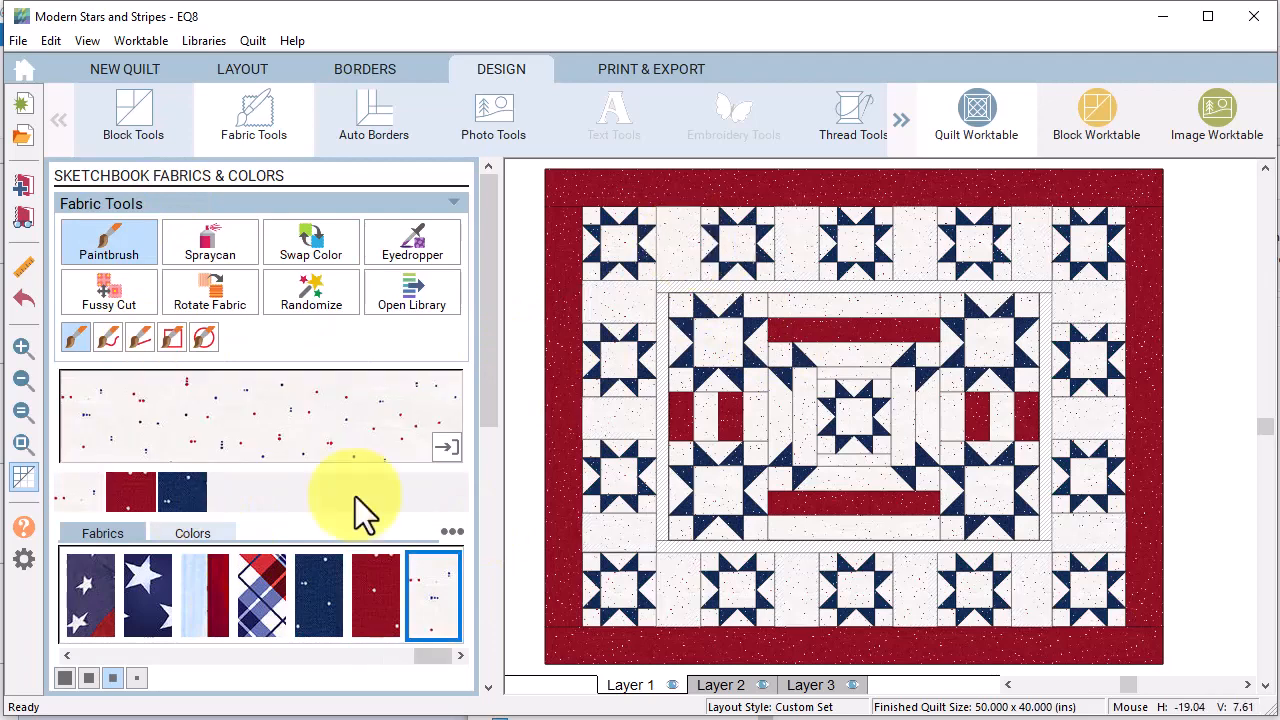
click(318, 596)
ctrl+click(830, 292)
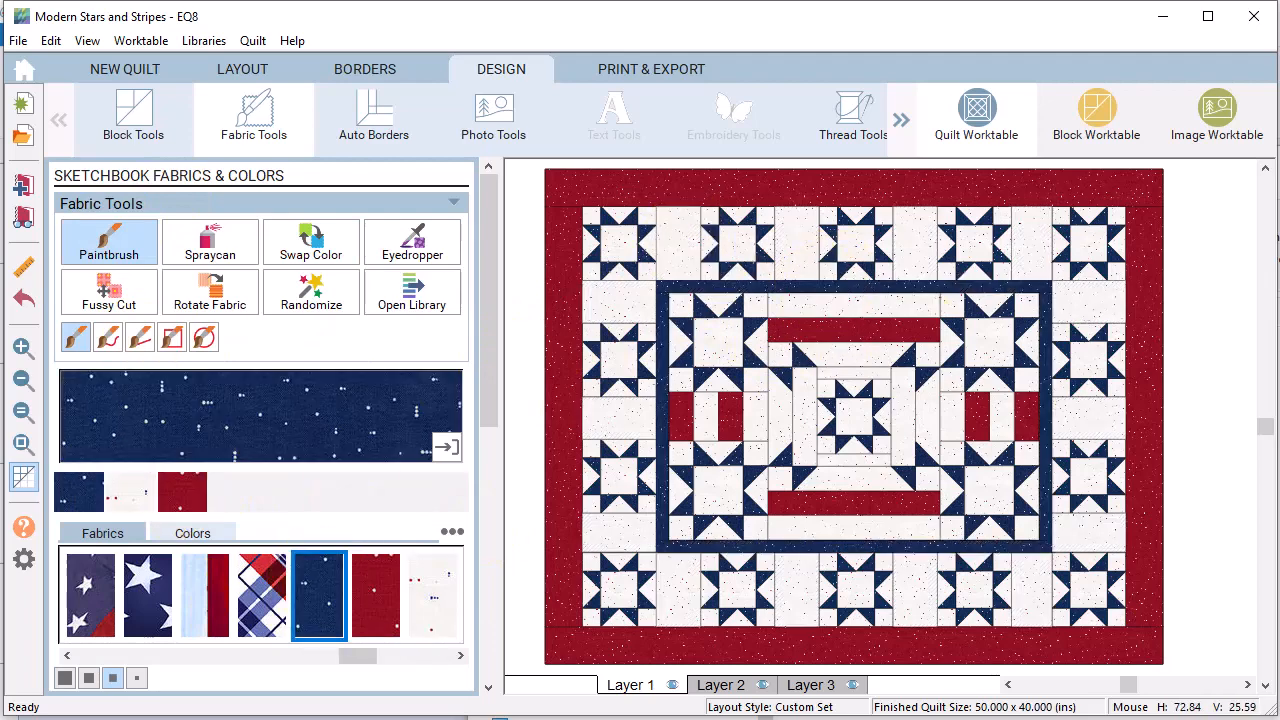
Hide the patch outlines and add this version of the quilt to the project sketchbook
click(22, 479)
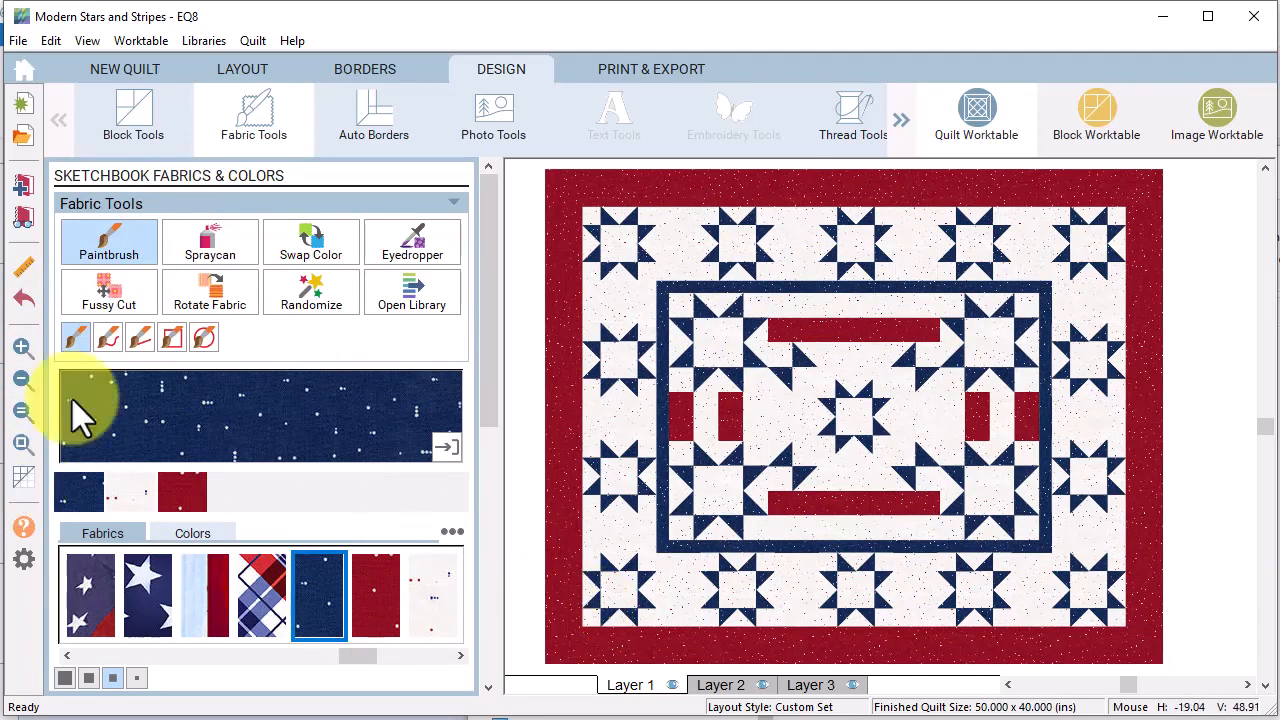
click(24, 188)
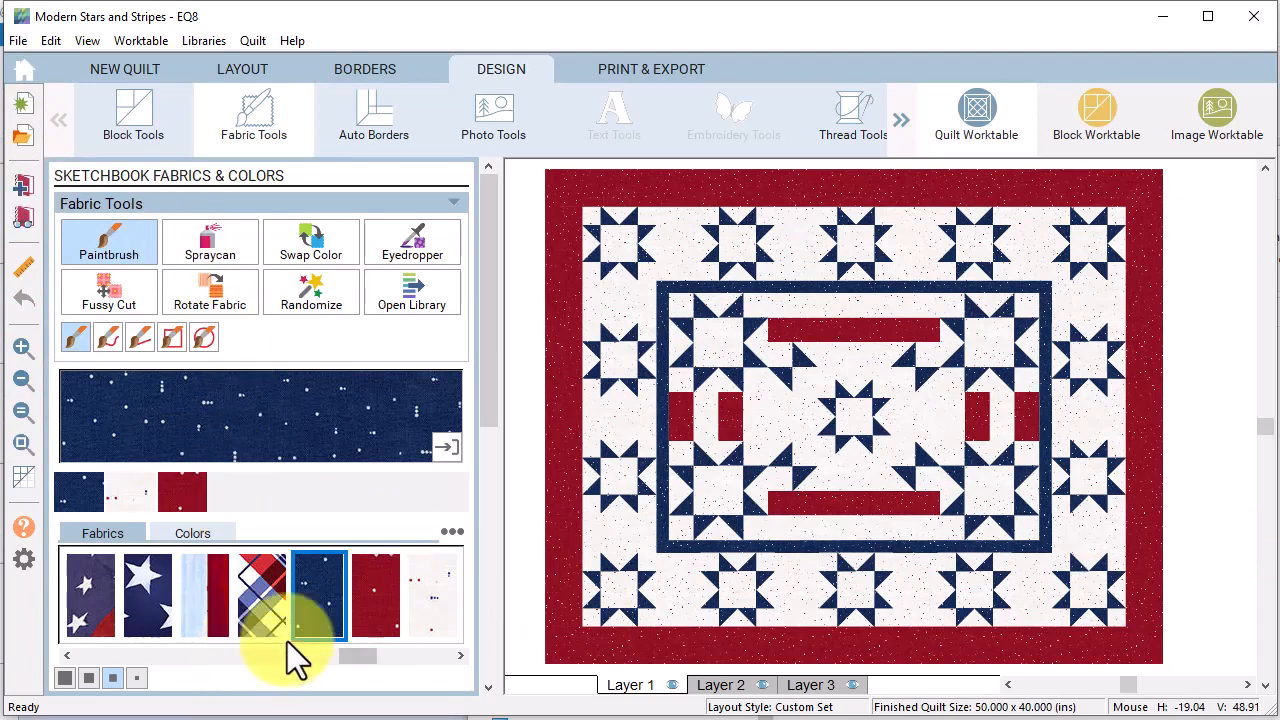
Swap the red dotted fabric throughout the quilt for the red, white and blue plaid and add this variation to the sketchbook
click(265, 592)
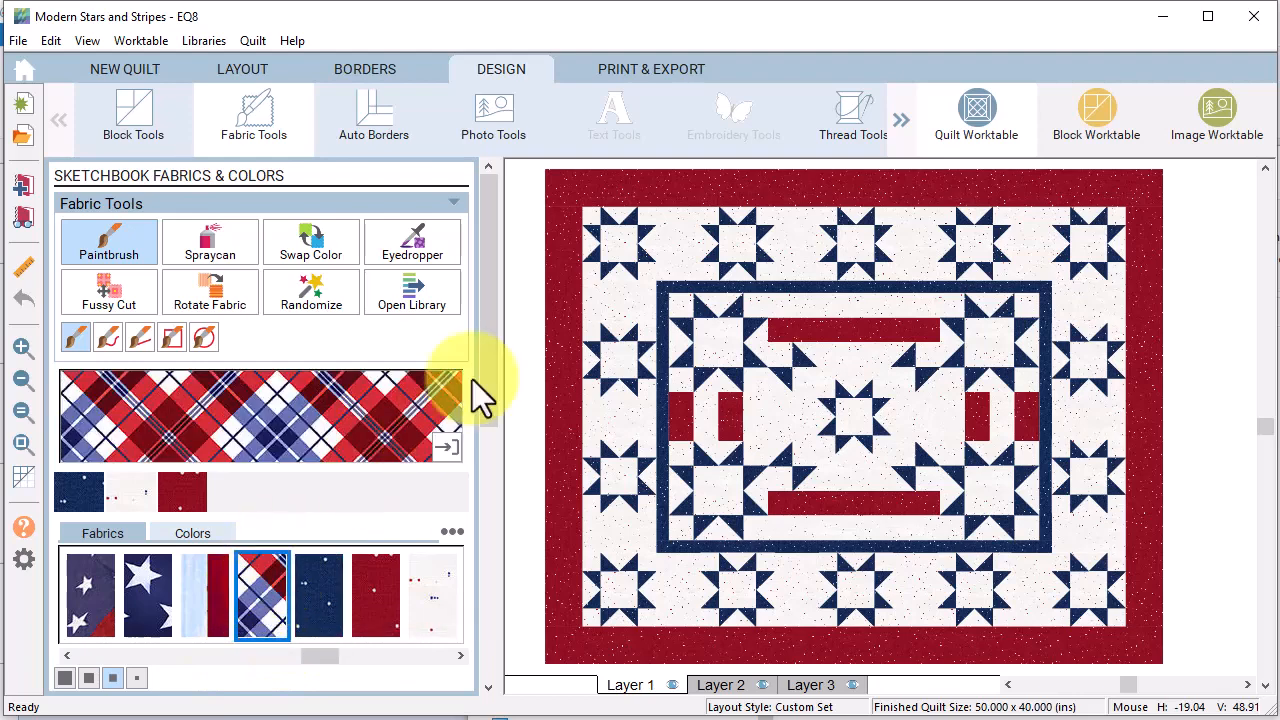
click(310, 240)
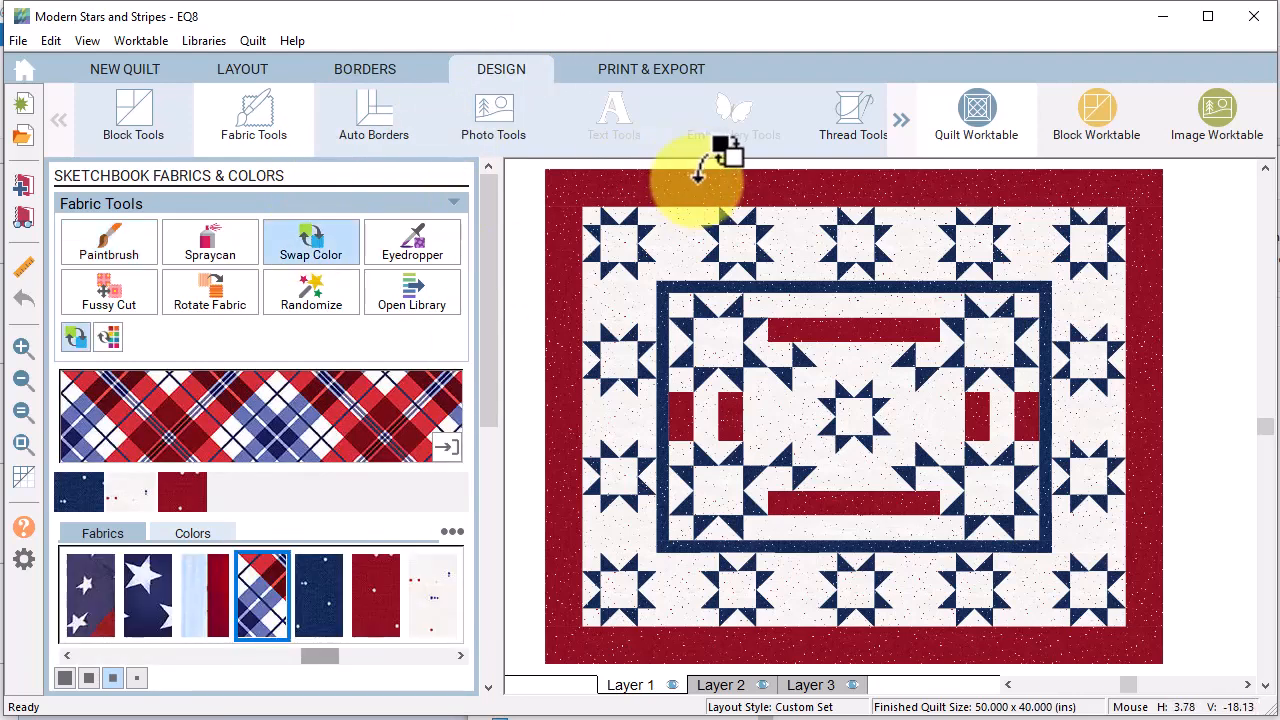
click(702, 184)
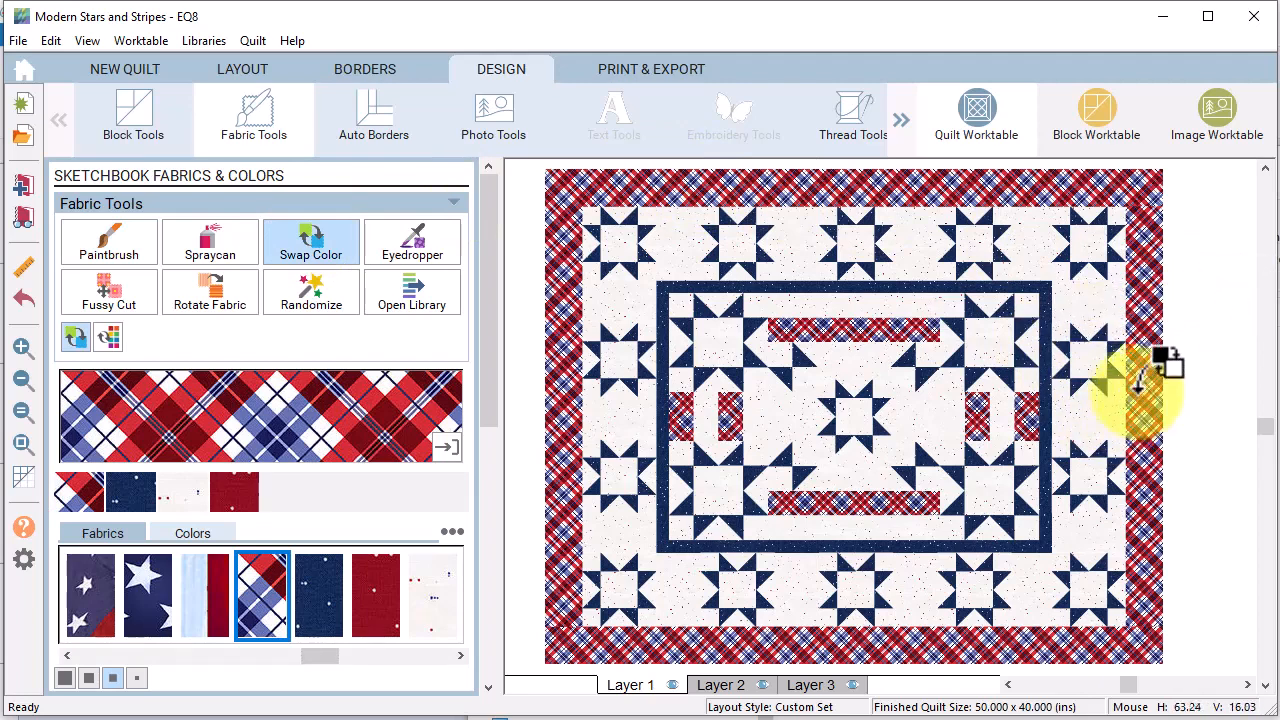
click(16, 184)
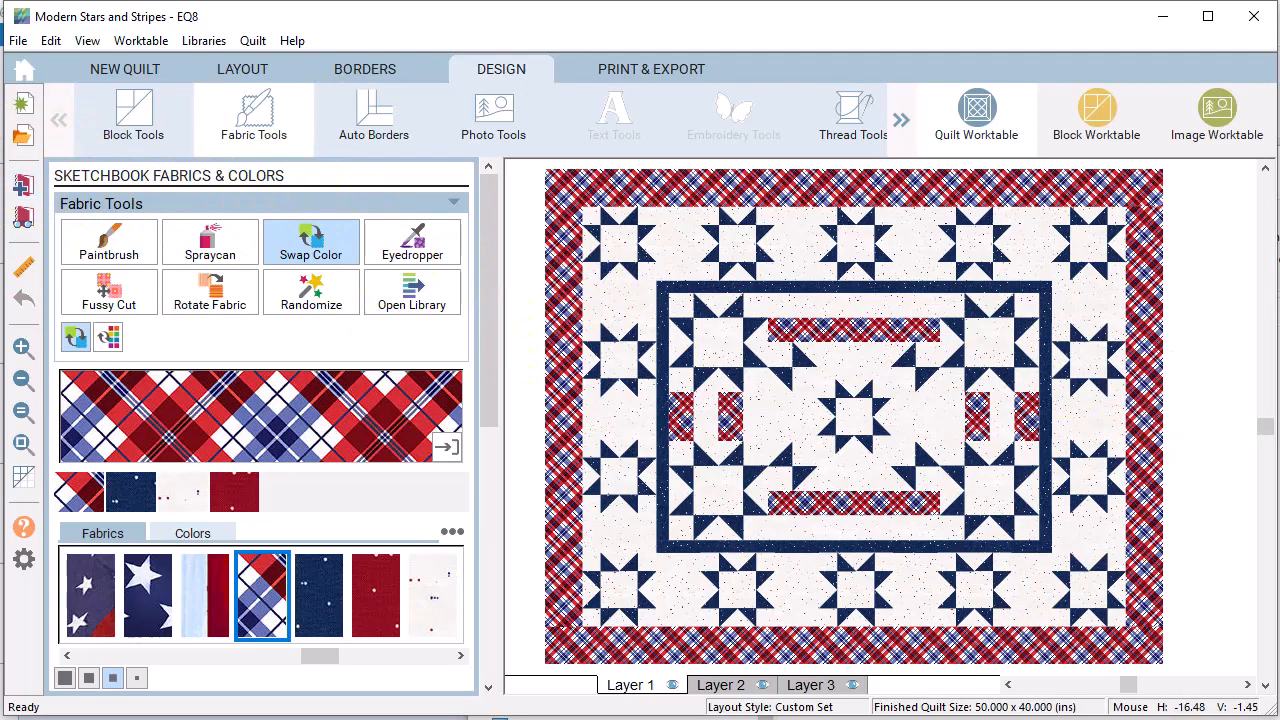